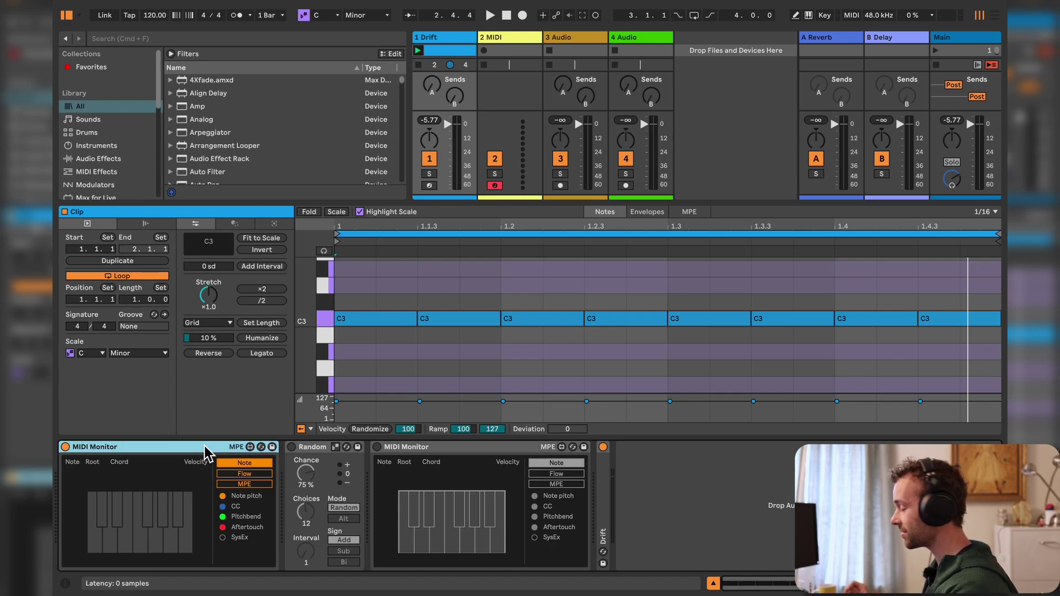
# Audition the C3 clip and activate the Random device and the second MIDI Monitor.
pyautogui.press('space')
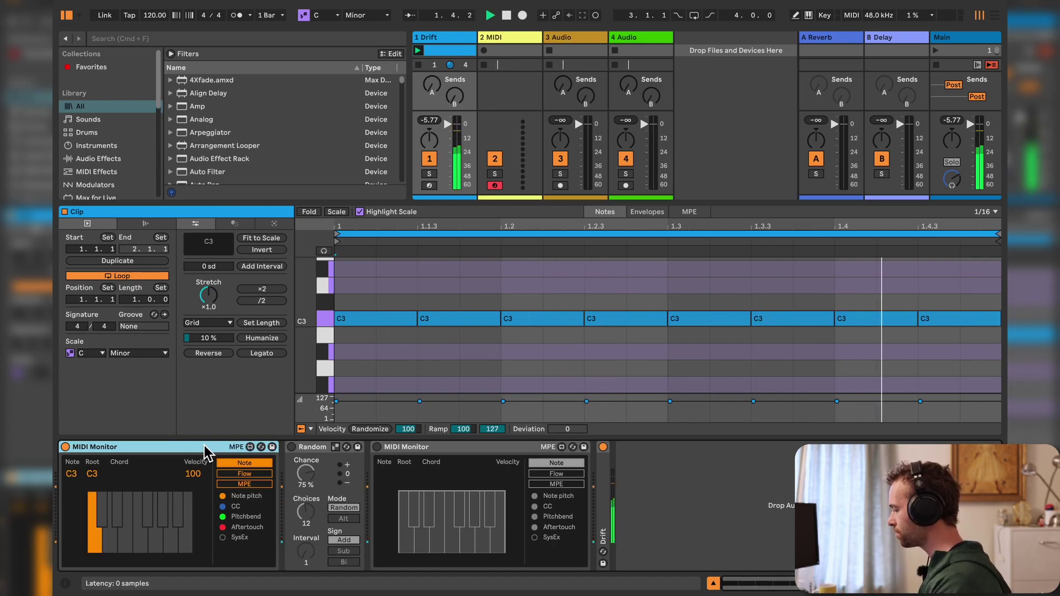
pyautogui.press('space')
pyautogui.click(310, 449)
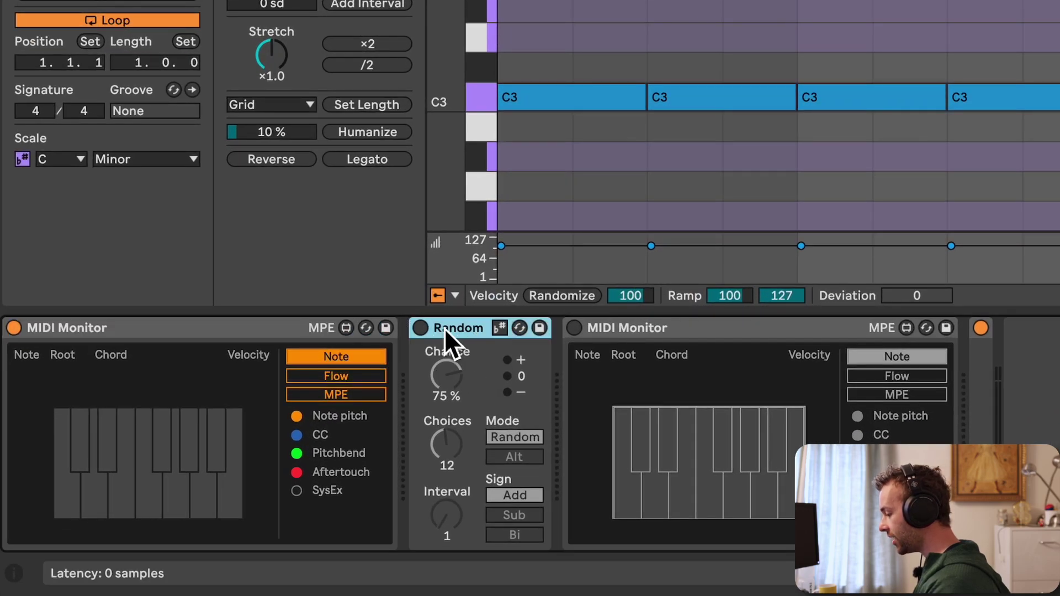
pyautogui.click(425, 330)
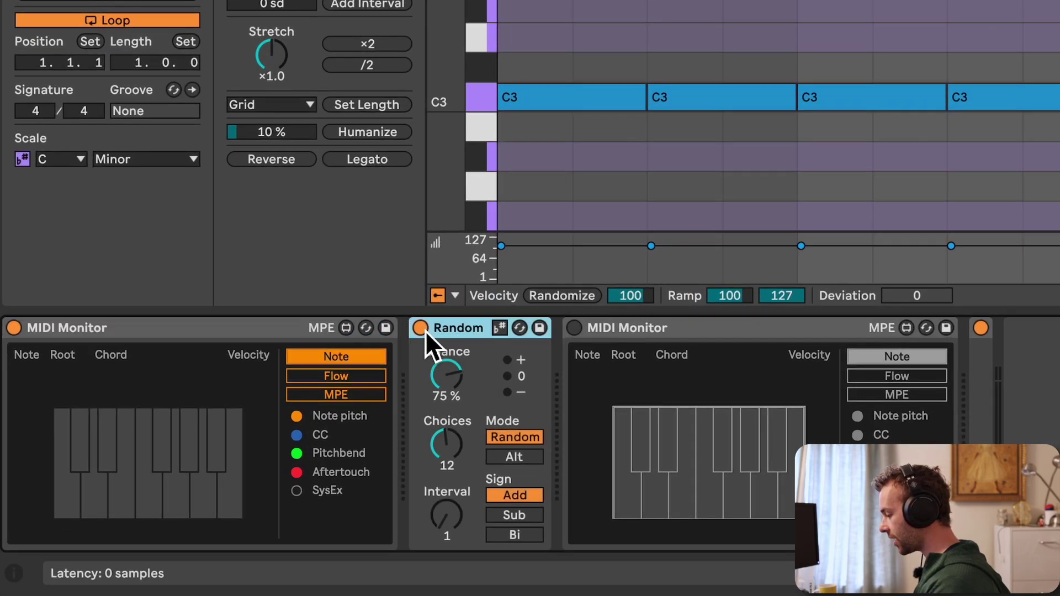
pyautogui.click(577, 329)
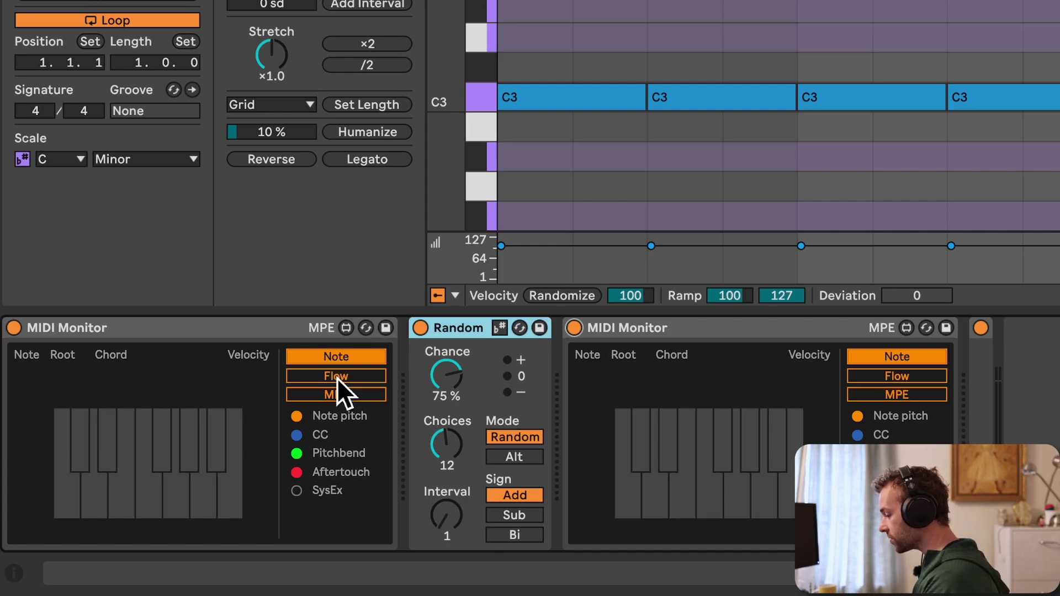
# Audition the randomized clip first without and then with scale awareness enabled on the Random device.
pyautogui.press('space')
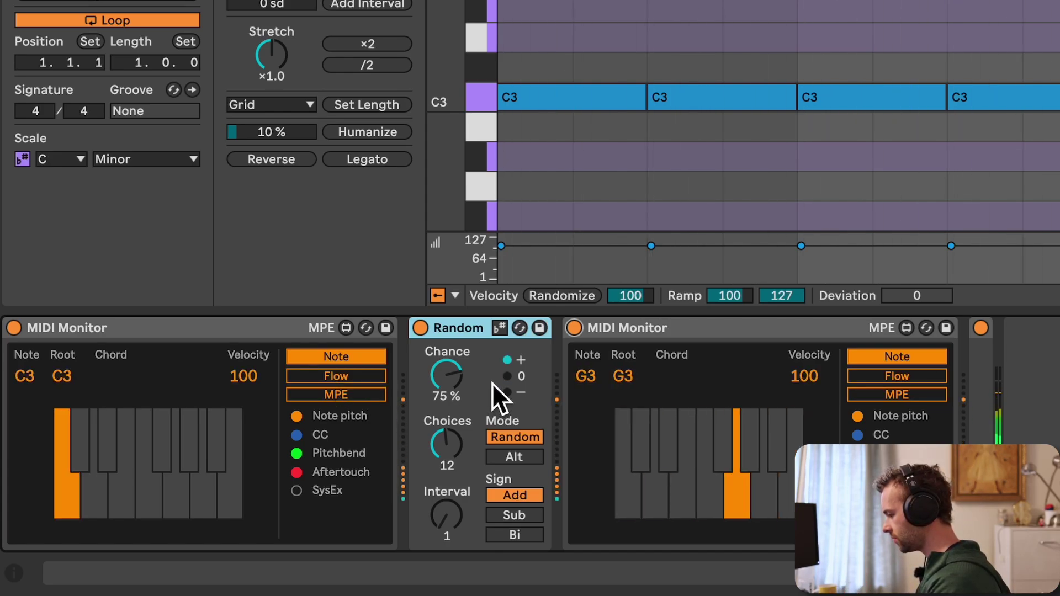
pyautogui.press('space')
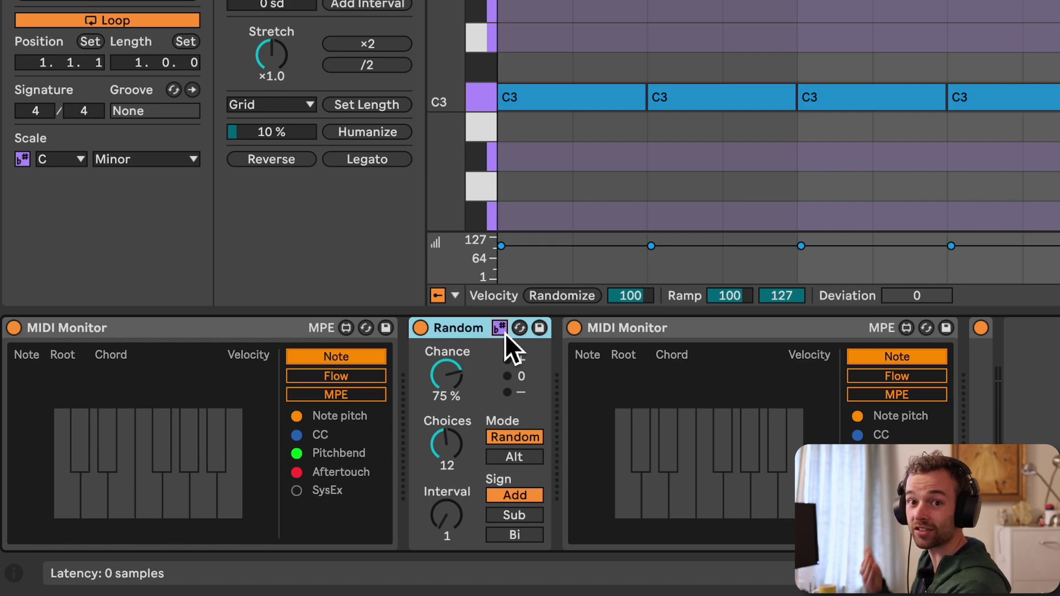
pyautogui.press('space')
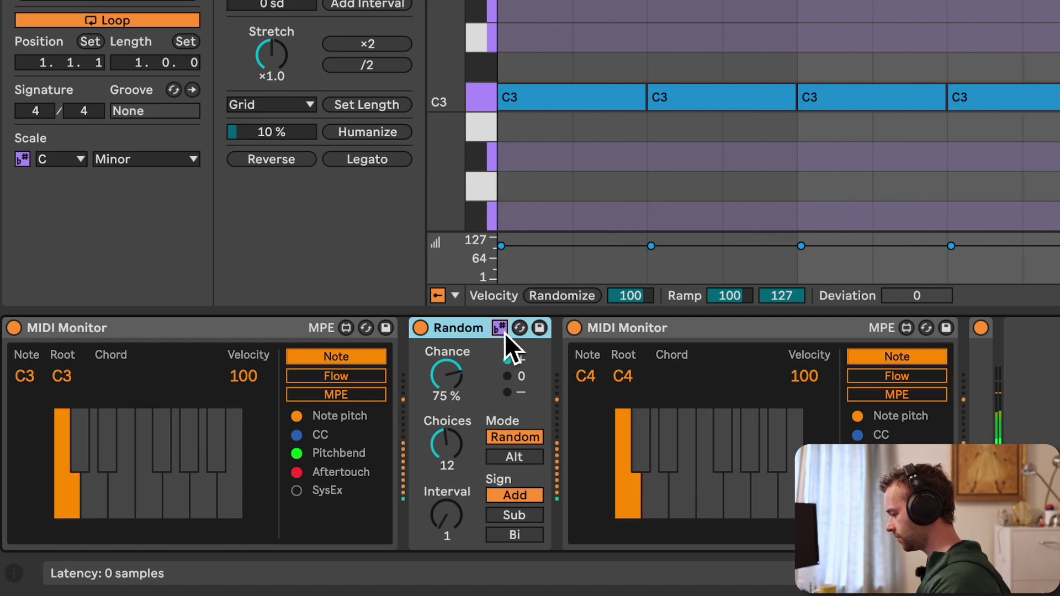
pyautogui.press('space')
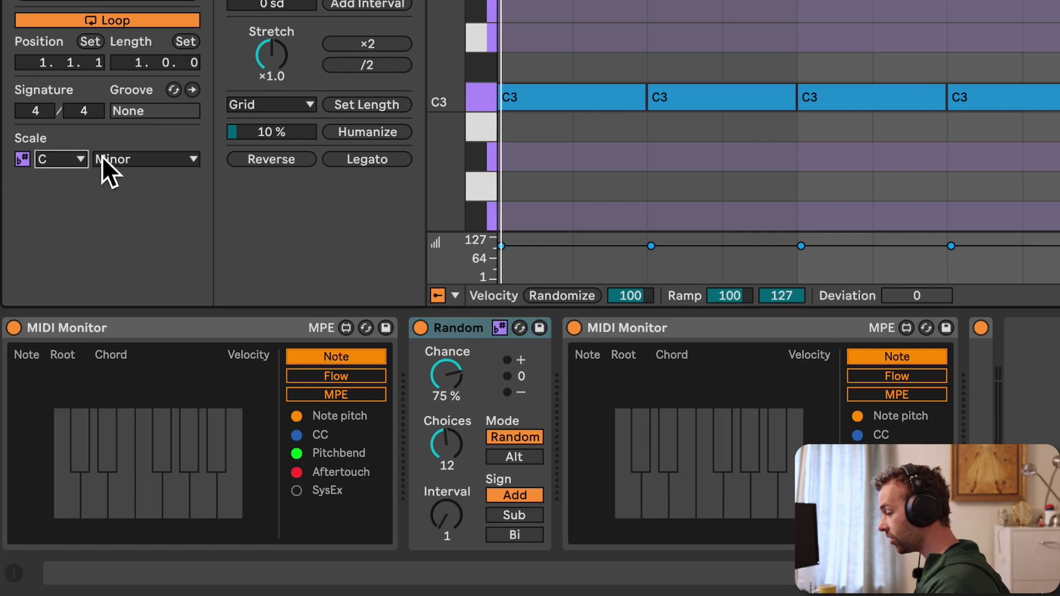
# Set the clip's scale to G Lydian.
pyautogui.click(77, 159)
pyautogui.click(72, 309)
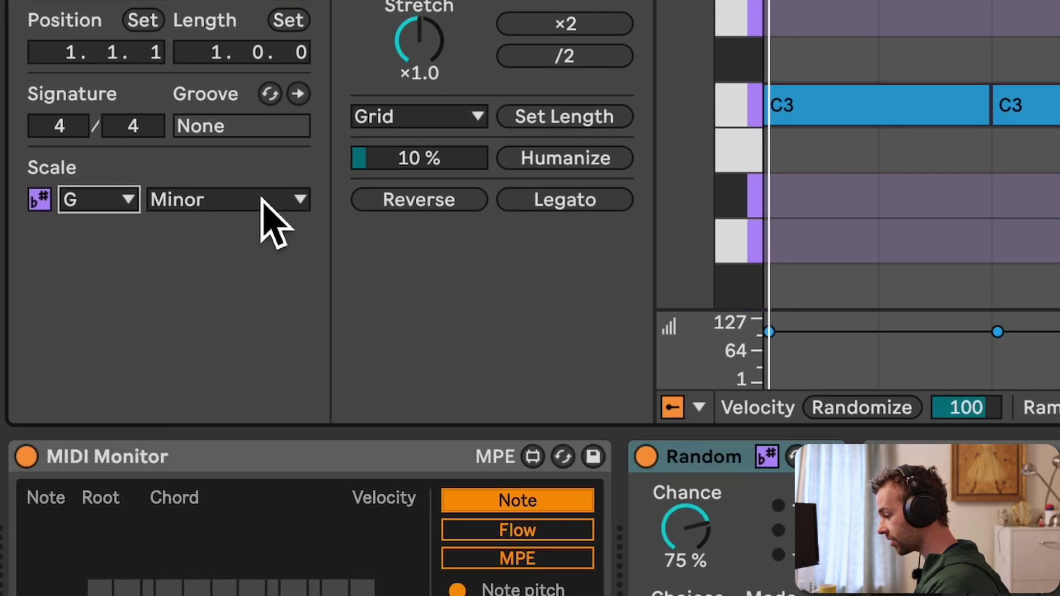
pyautogui.click(264, 202)
pyautogui.click(279, 1)
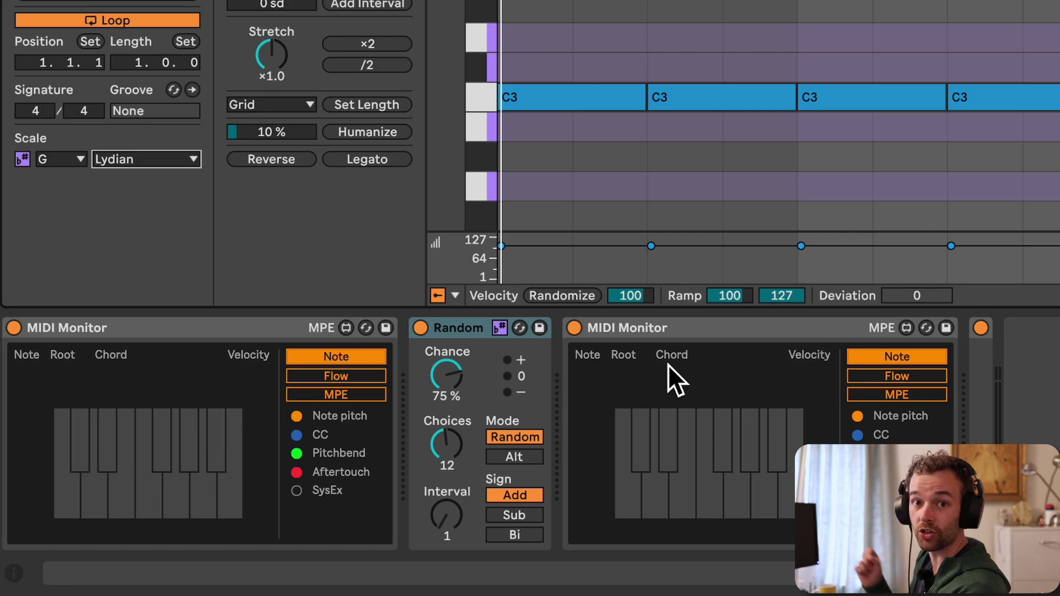
# Audition the clip in G Lydian, and turn off the Random device's scale awareness.
pyautogui.press('space')
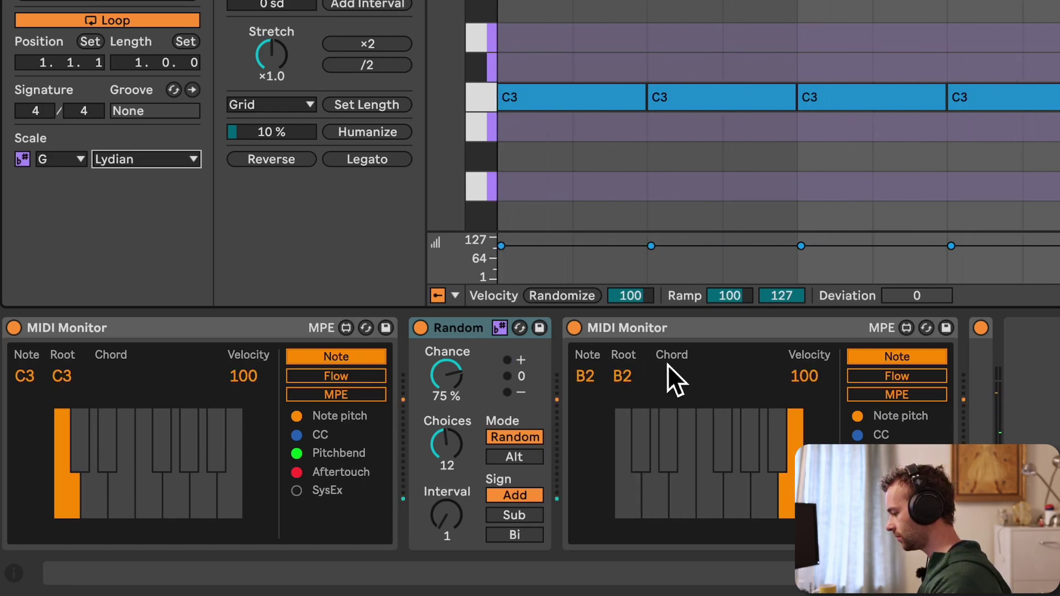
pyautogui.press('space')
pyautogui.click(453, 327)
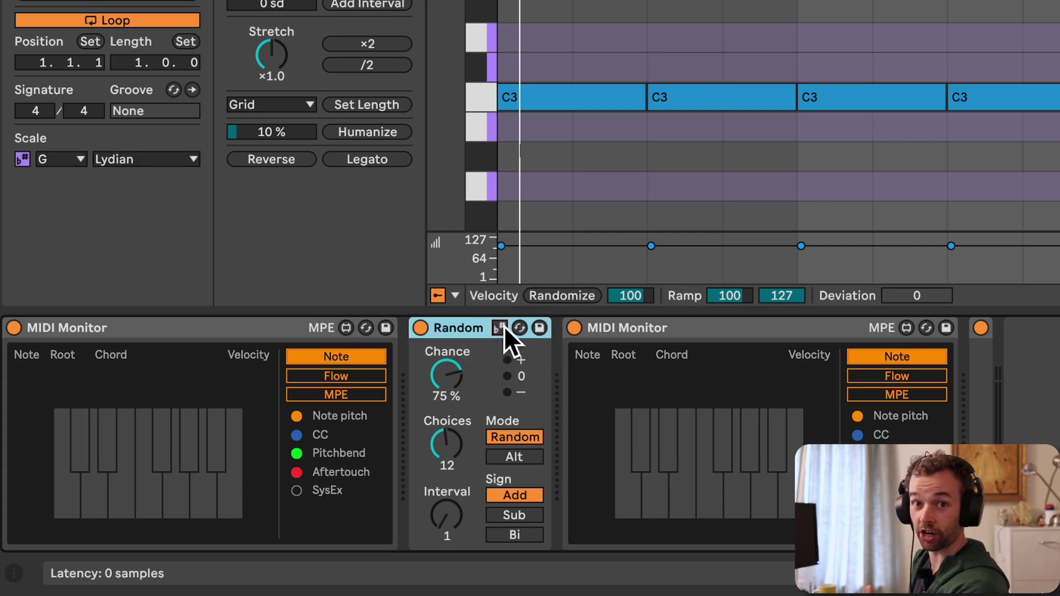
pyautogui.press('space')
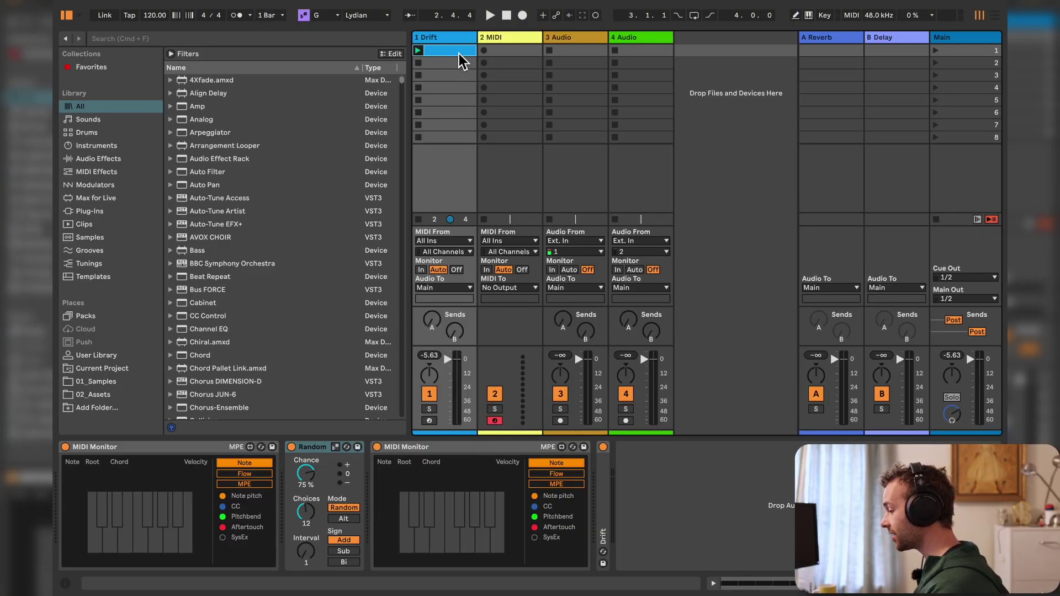
# Open the Drift track's clip, toggle its scale off and on, and set the scale to E Minor.
pyautogui.doubleClick(460, 55)
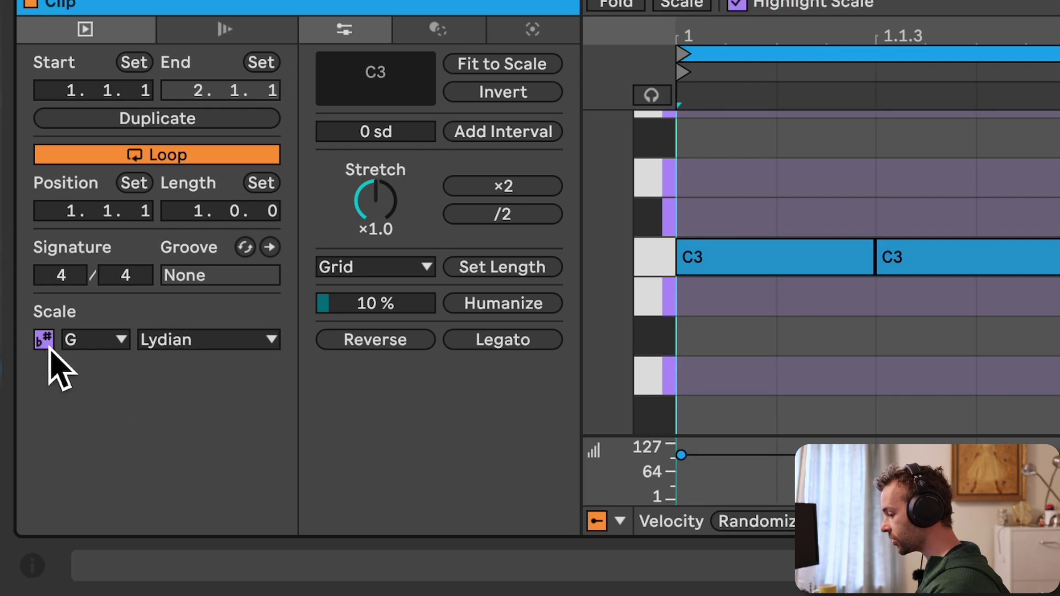
pyautogui.click(48, 347)
pyautogui.click(44, 340)
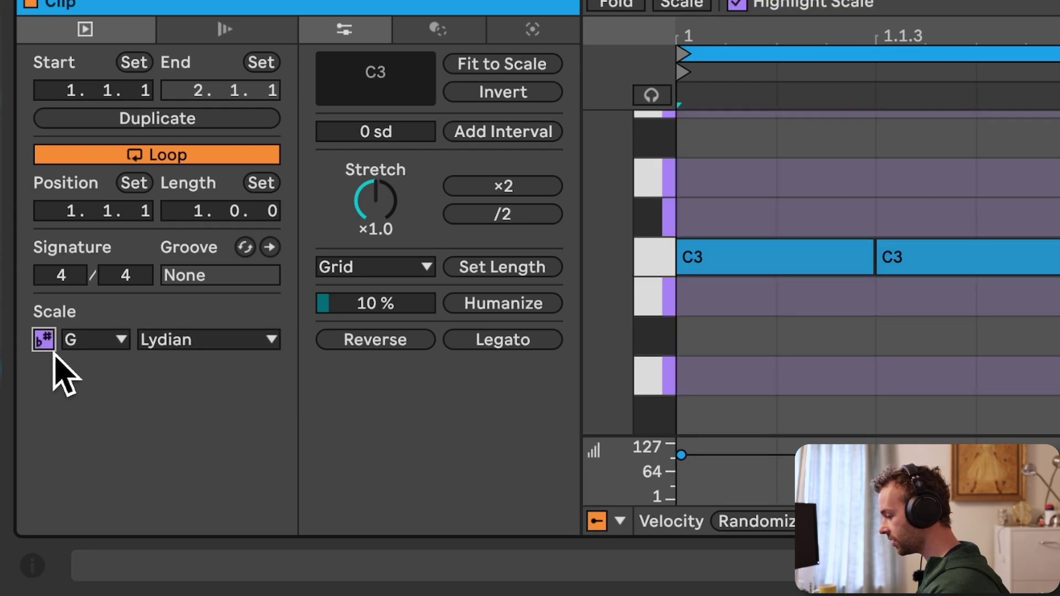
pyautogui.click(115, 344)
pyautogui.click(109, 145)
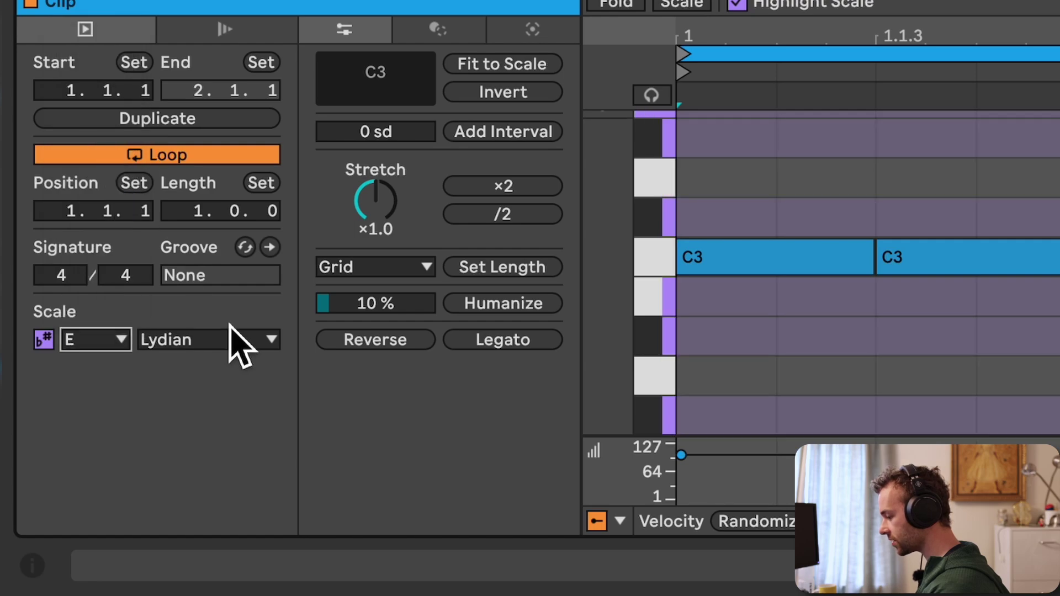
pyautogui.click(237, 341)
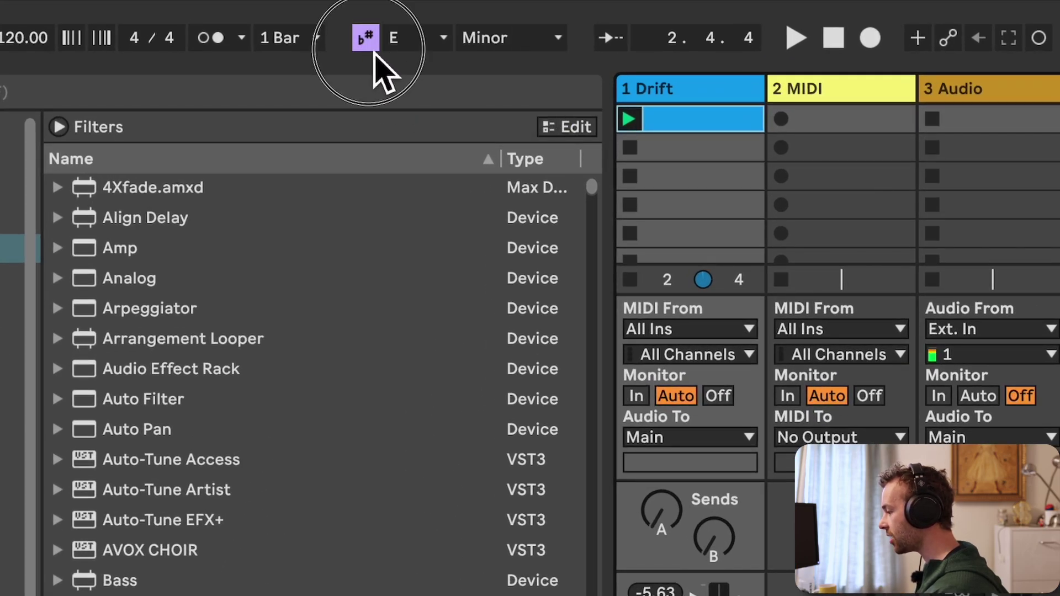
# Toggle the selected clip's scale off and on, and set it to F Phrygian.
pyautogui.click(371, 49)
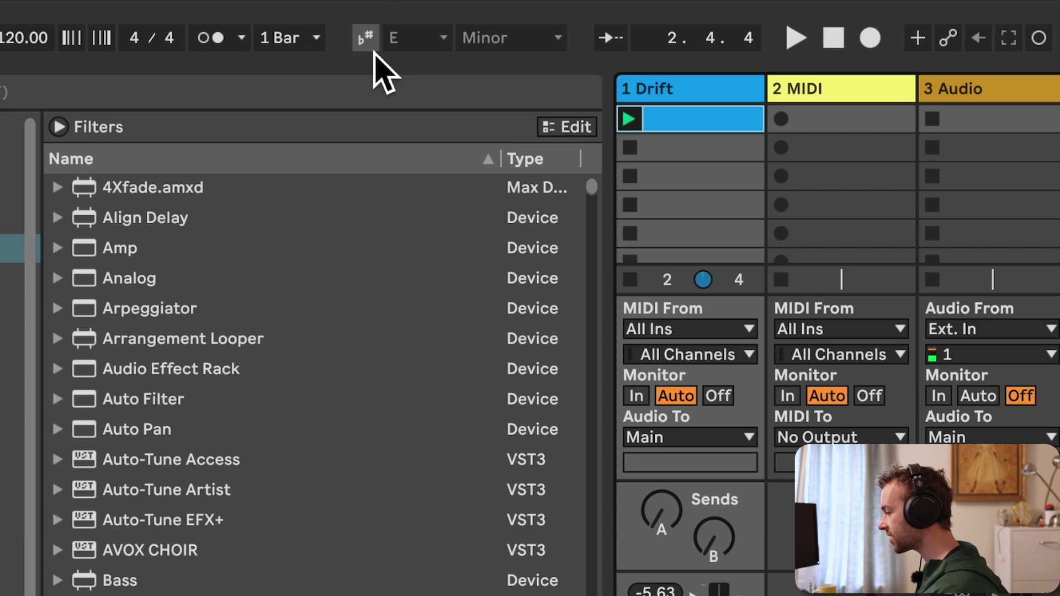
pyautogui.click(373, 49)
pyautogui.click(433, 40)
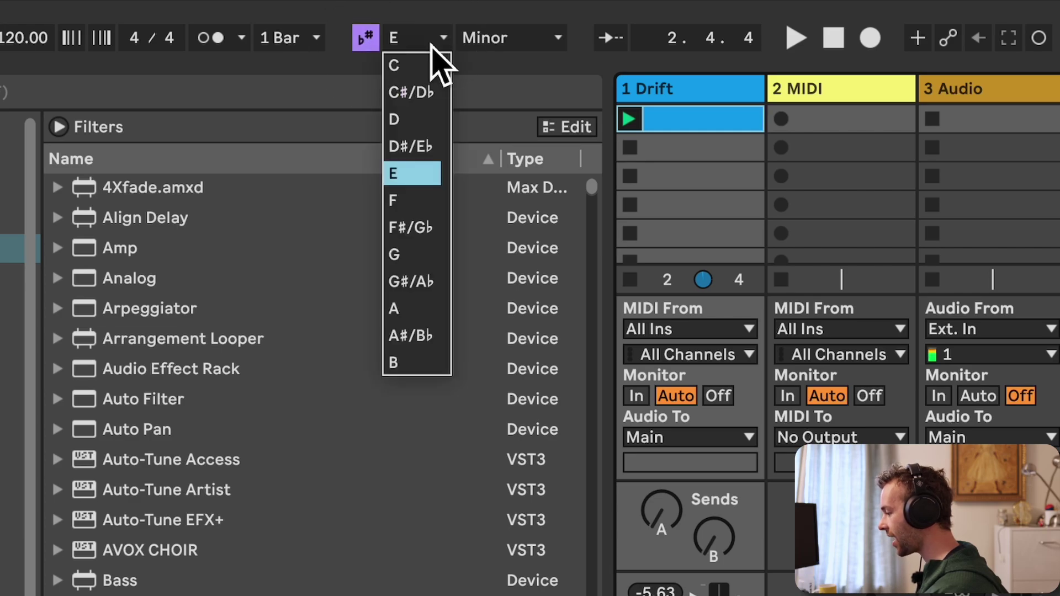
pyautogui.click(428, 198)
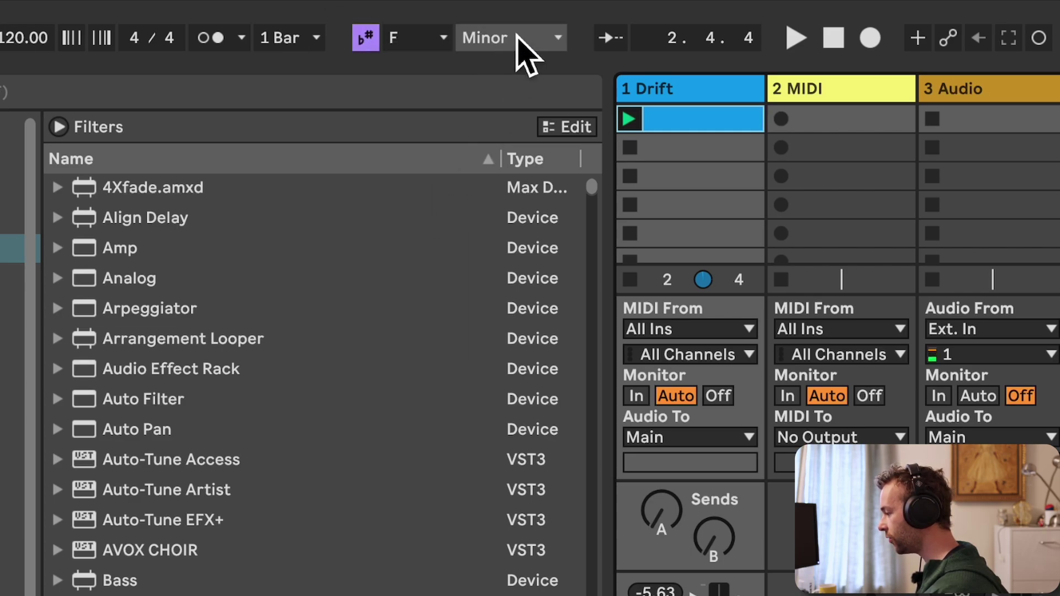
pyautogui.click(516, 36)
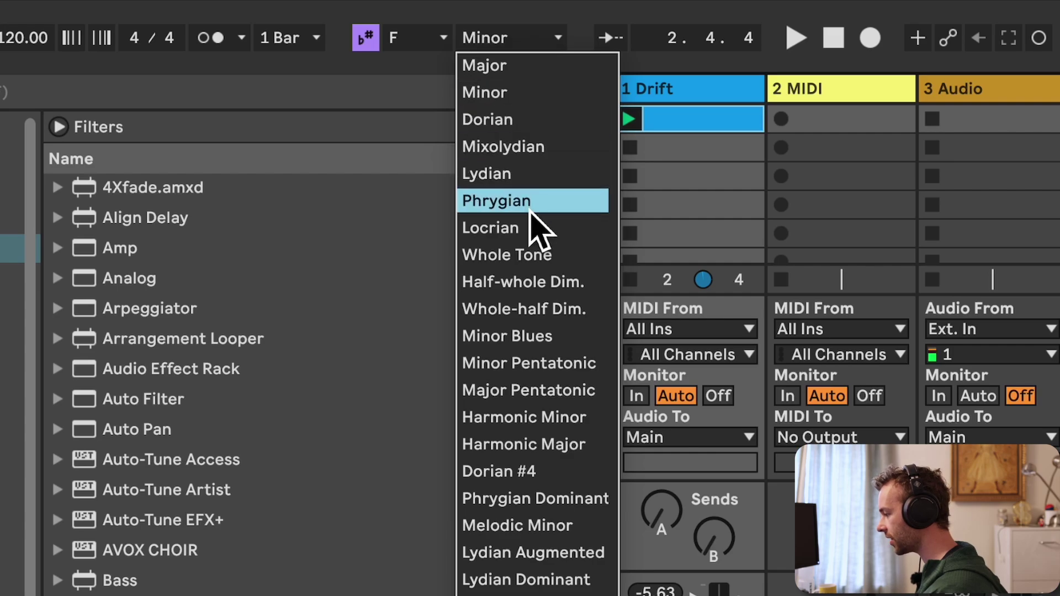
pyautogui.click(531, 209)
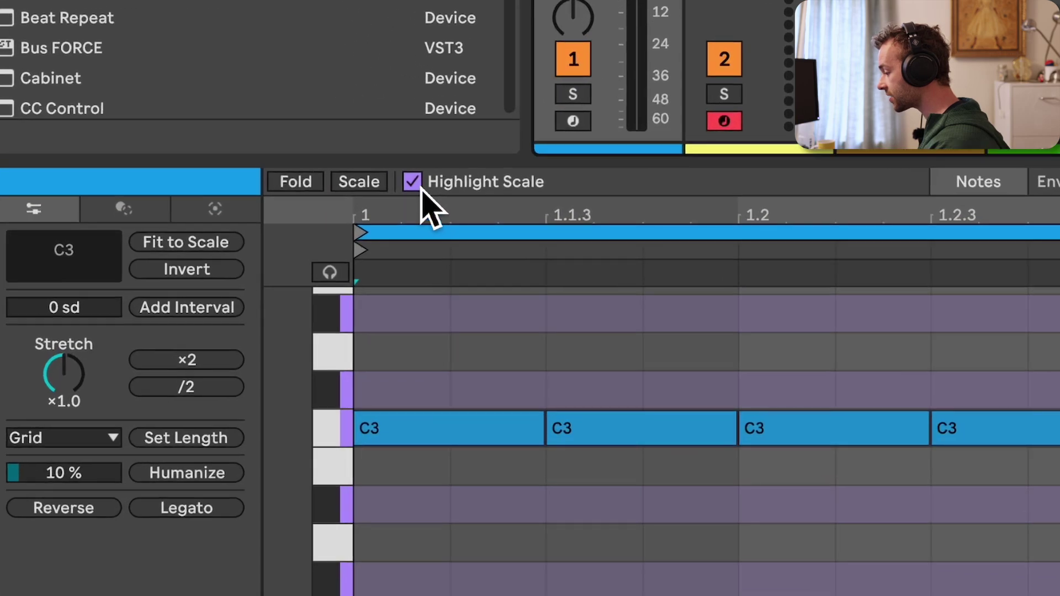
# Toggle Highlight Scale off and back on in the clip's note editor to compare both views.
pyautogui.click(413, 182)
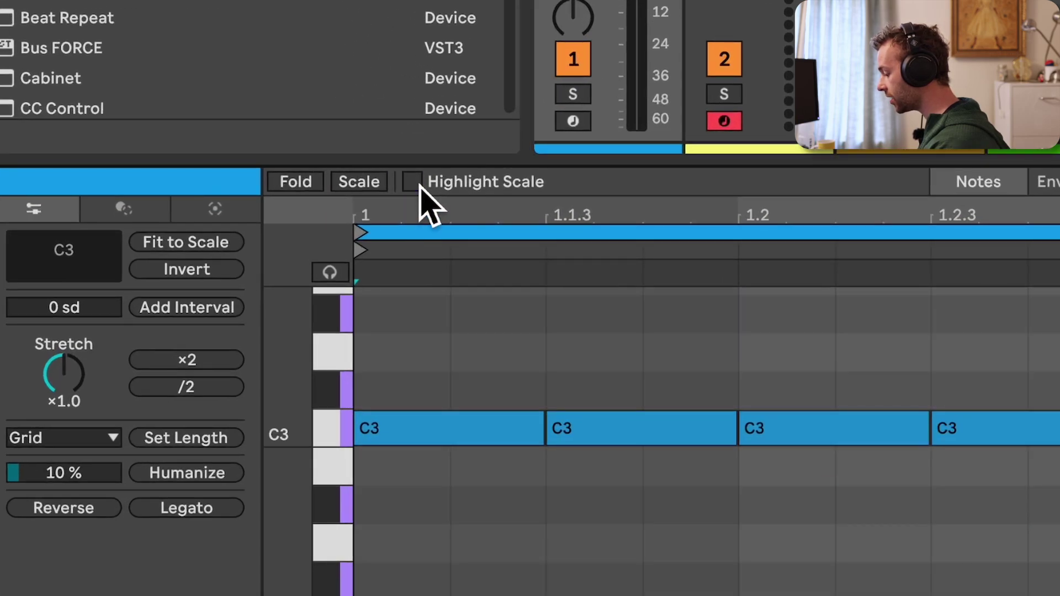
pyautogui.click(413, 182)
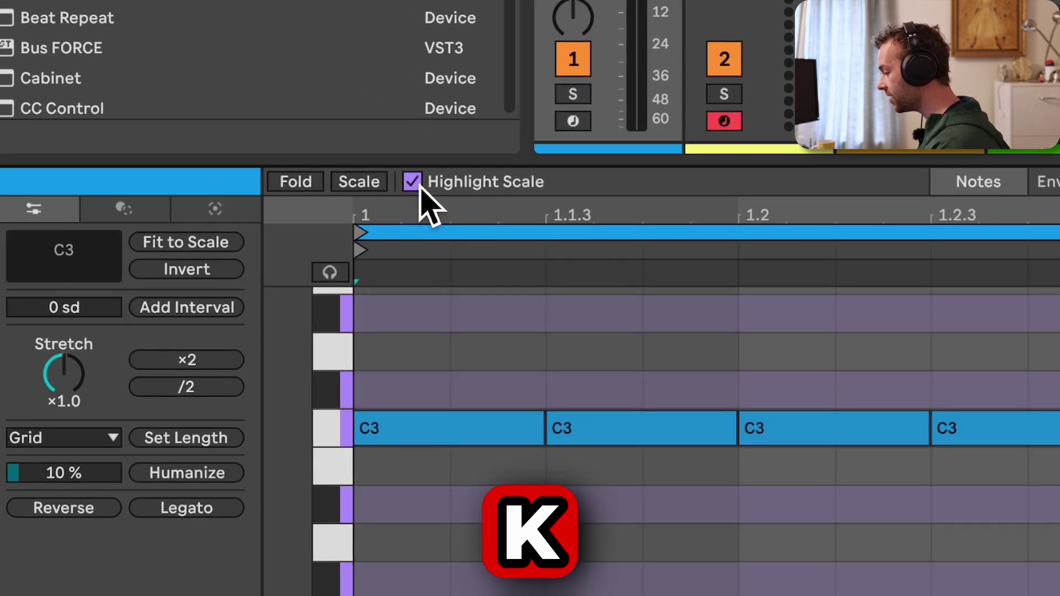
pyautogui.click(413, 182)
pyautogui.click(413, 182)
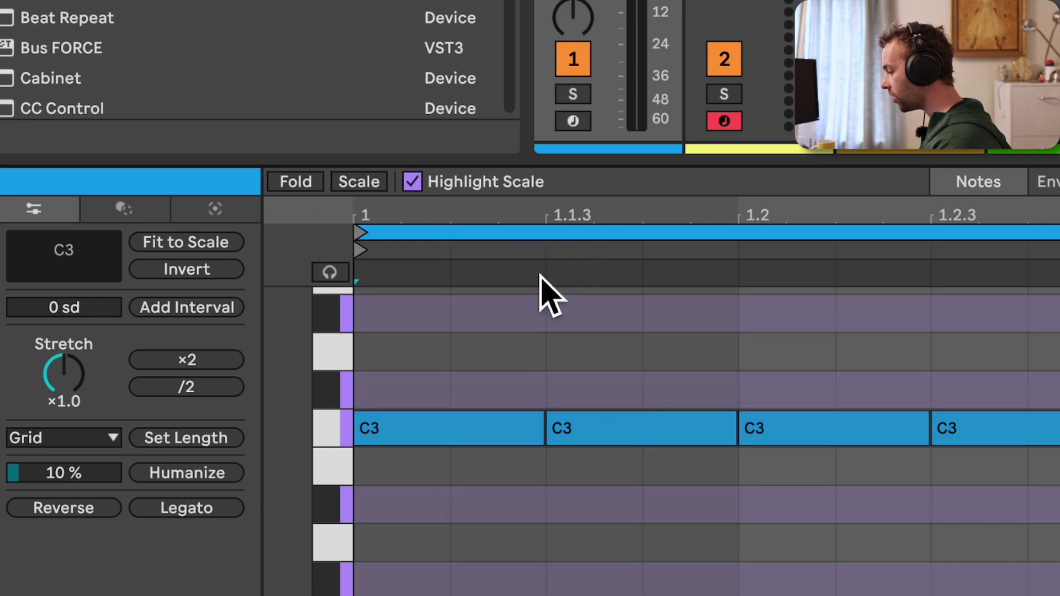
# Toggle the note editor's scale-only view on and off to compare the displayed key rows.
pyautogui.click(359, 182)
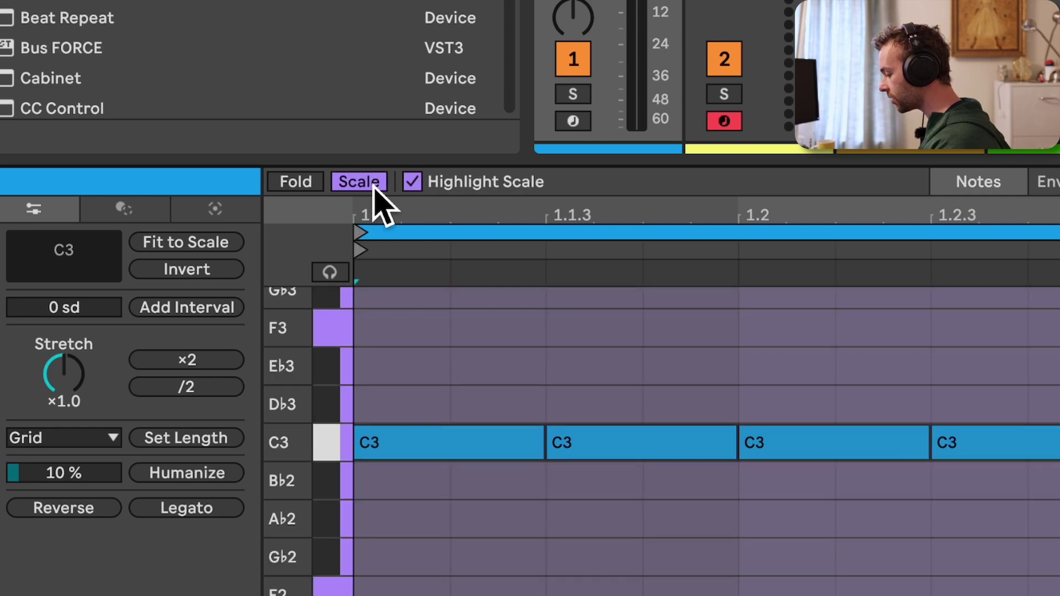
pyautogui.click(373, 187)
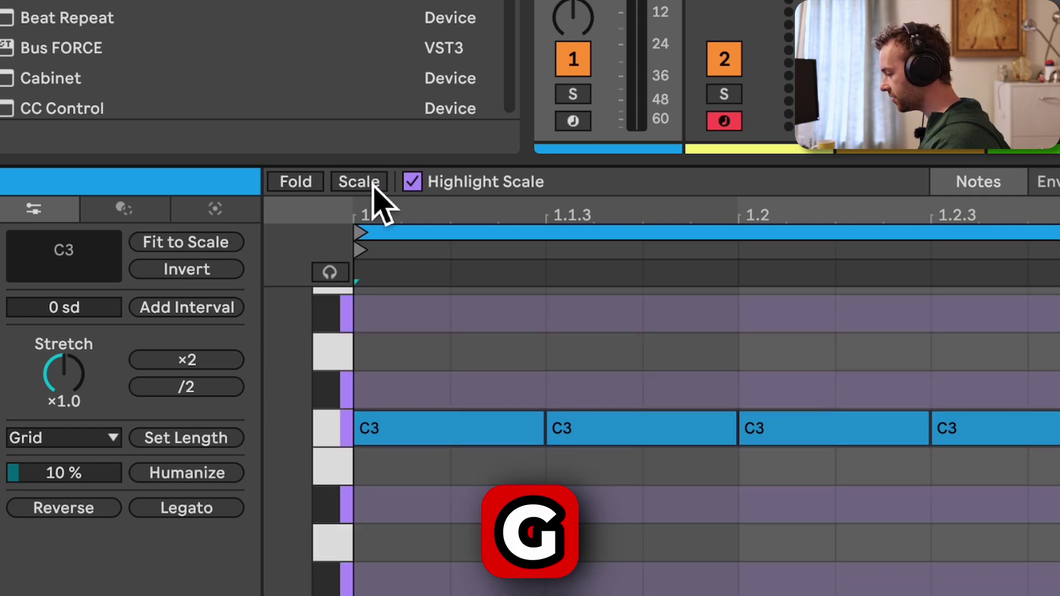
pyautogui.click(371, 188)
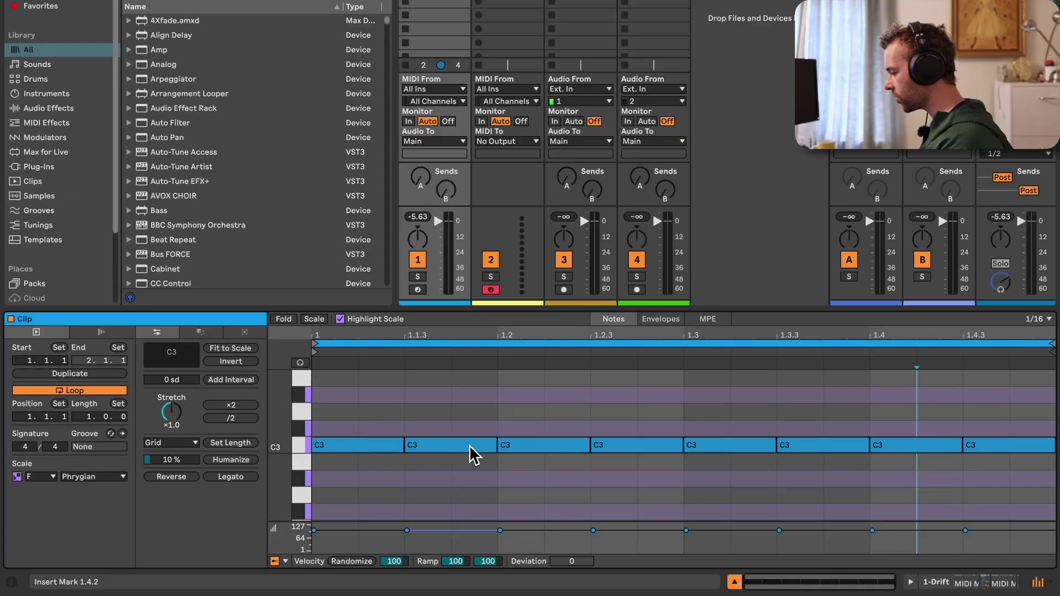
# Move the clip's second note to B2, the fourth to A2 and the sixth to D3.
pyautogui.moveTo(470, 456); pyautogui.dragTo(465, 470)
pyautogui.moveTo(668, 455); pyautogui.dragTo(665, 500)
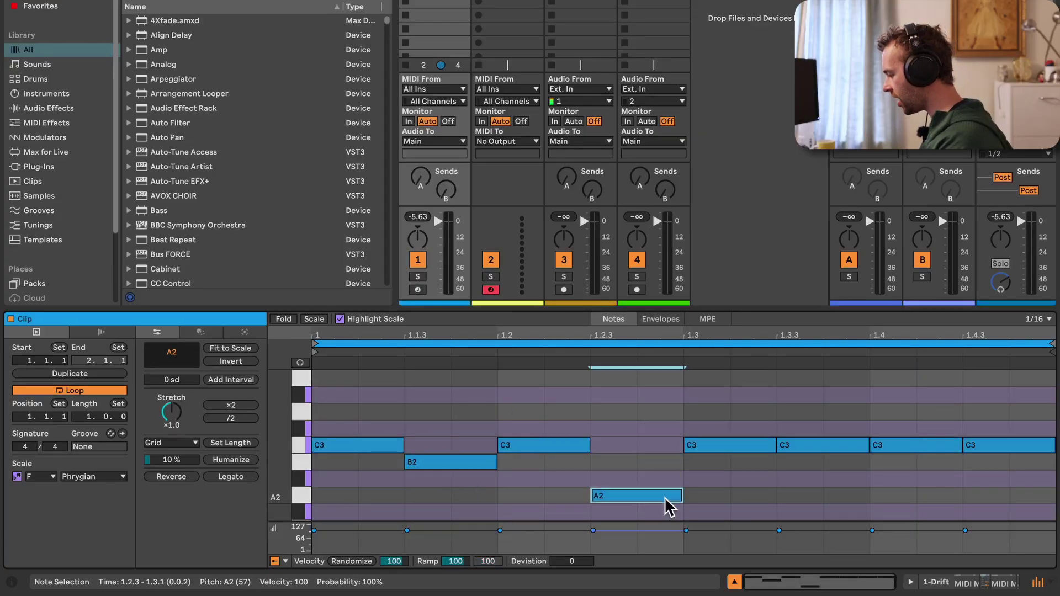
pyautogui.moveTo(814, 456); pyautogui.dragTo(816, 426)
# Select all notes in the clip and fit them to the F Phrygian scale.
pyautogui.moveTo(1034, 449); pyautogui.dragTo(298, 371)
pyautogui.click(1038, 515)
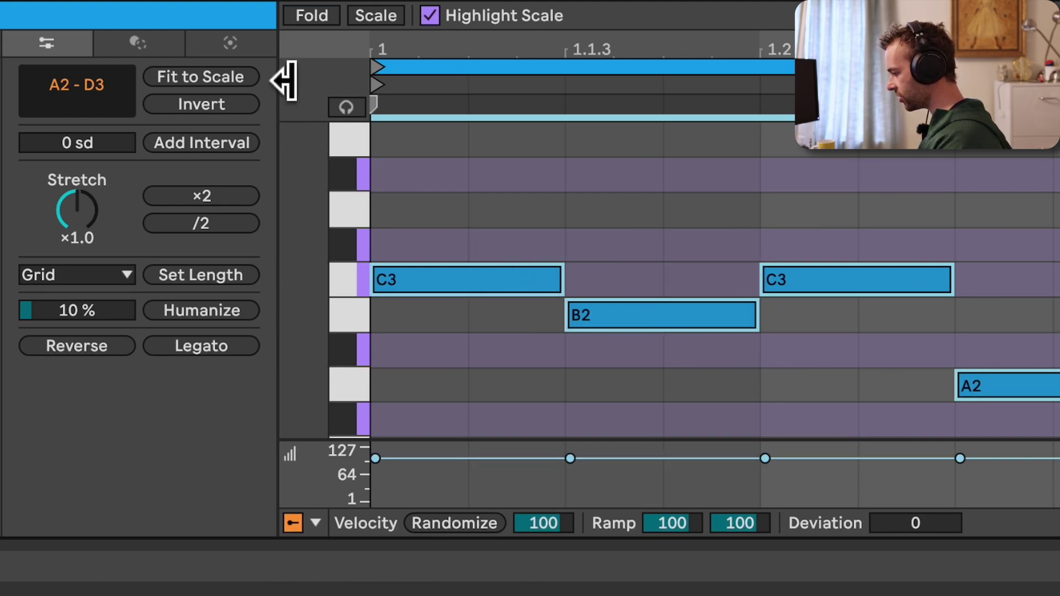
pyautogui.click(236, 79)
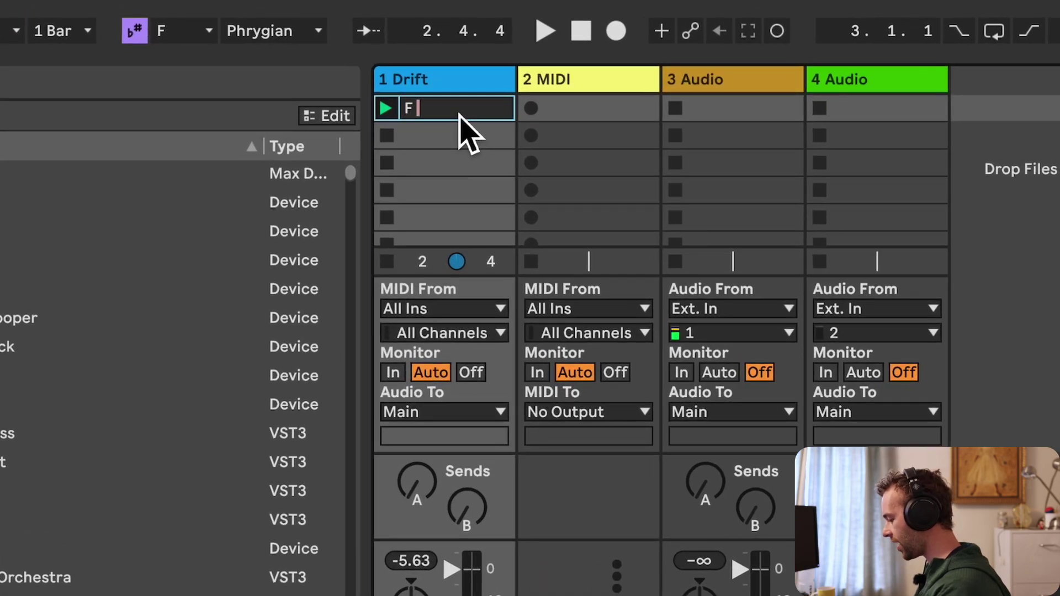
# Rename the first Drift clip "F Phrygian" and duplicate it into the next slot.
pyautogui.write('an')
pyautogui.press('Return')
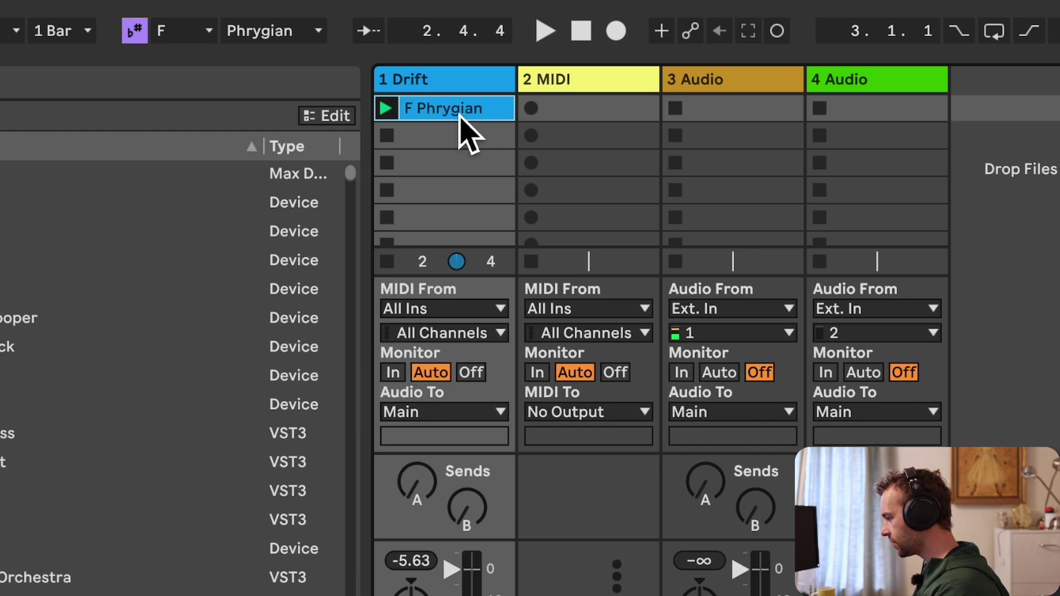
pyautogui.press('super+d')
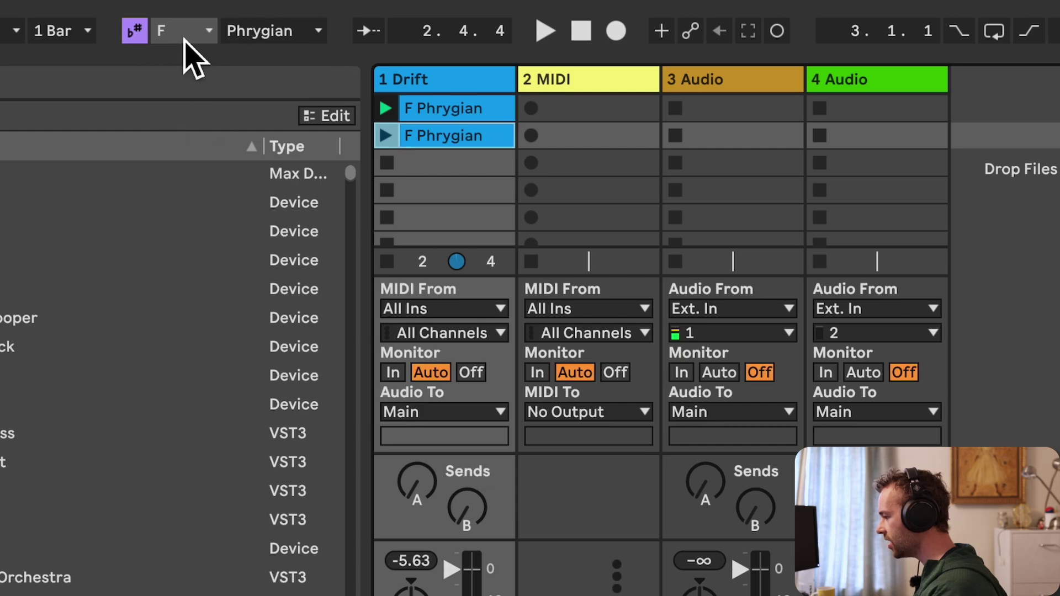
# Set the duplicated clip's scale to D Minor.
pyautogui.click(182, 31)
pyautogui.click(196, 106)
pyautogui.click(291, 30)
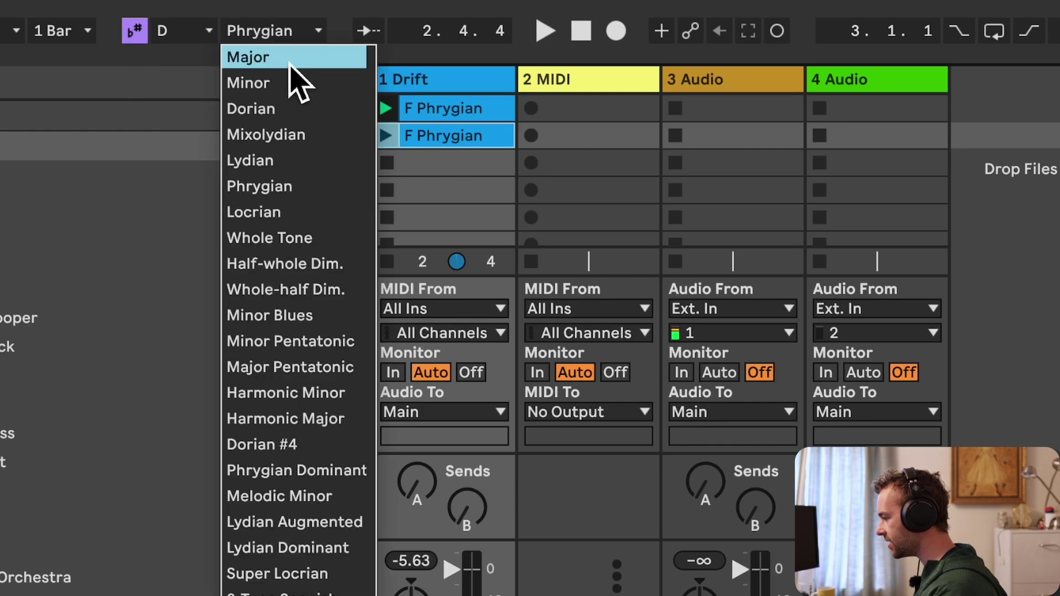
pyautogui.click(287, 81)
# Rename the duplicated Drift clip "D Minor" and duplicate it into the third slot.
pyautogui.hotkey('ctrl', 'r')
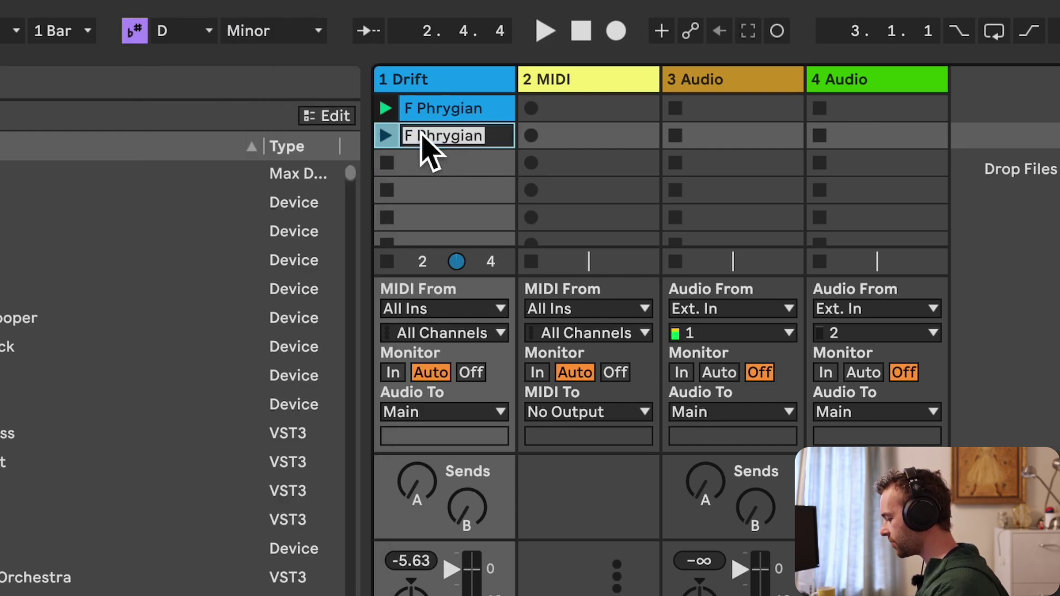
pyautogui.press('Return')
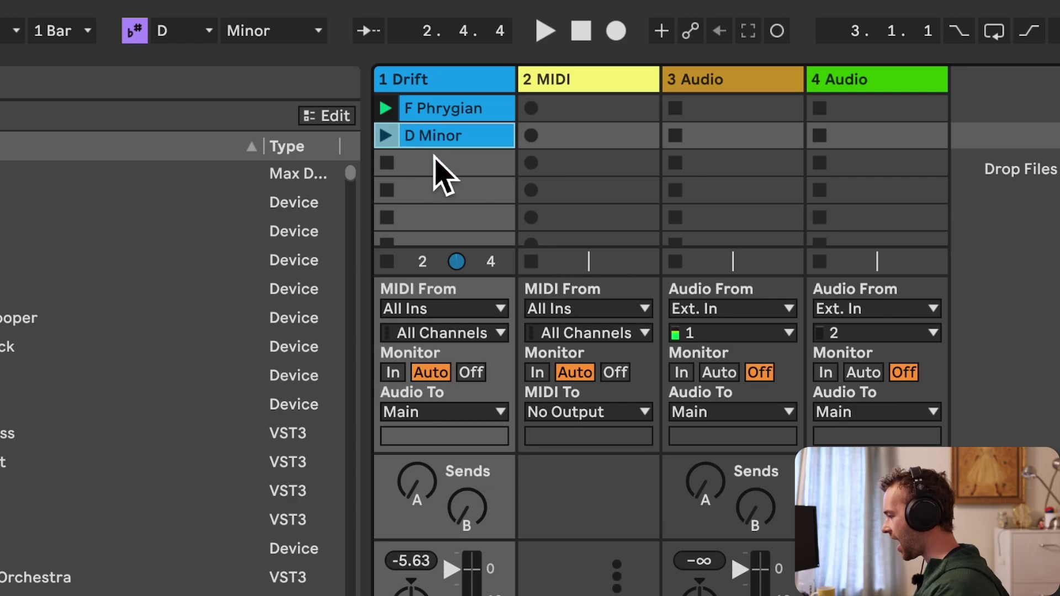
pyautogui.hotkey('ctrl', 'd')
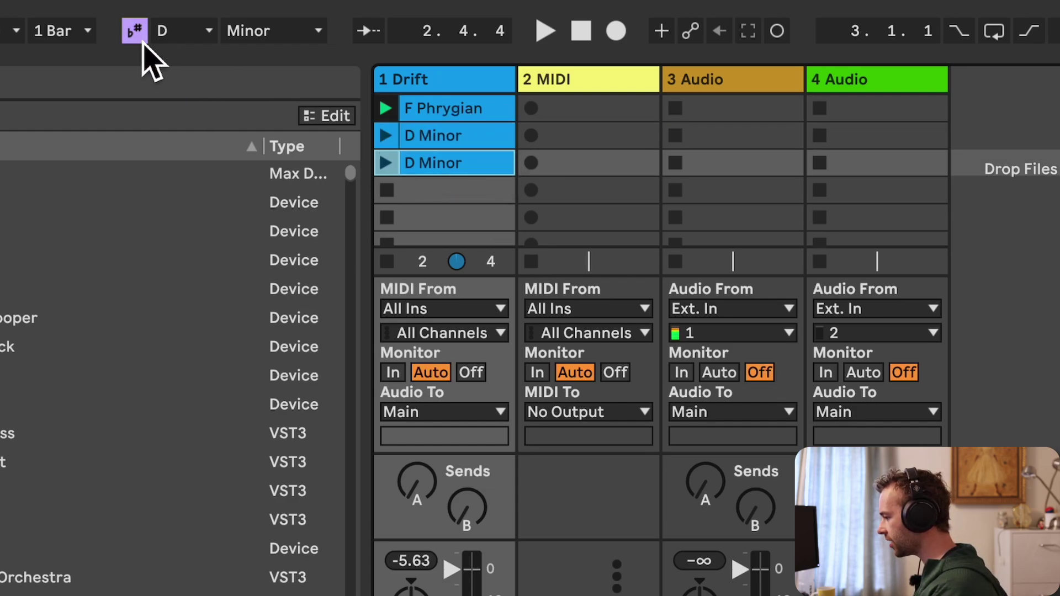
# Turn off the scale for the third Drift clip and rename the clip "Off".
pyautogui.click(143, 42)
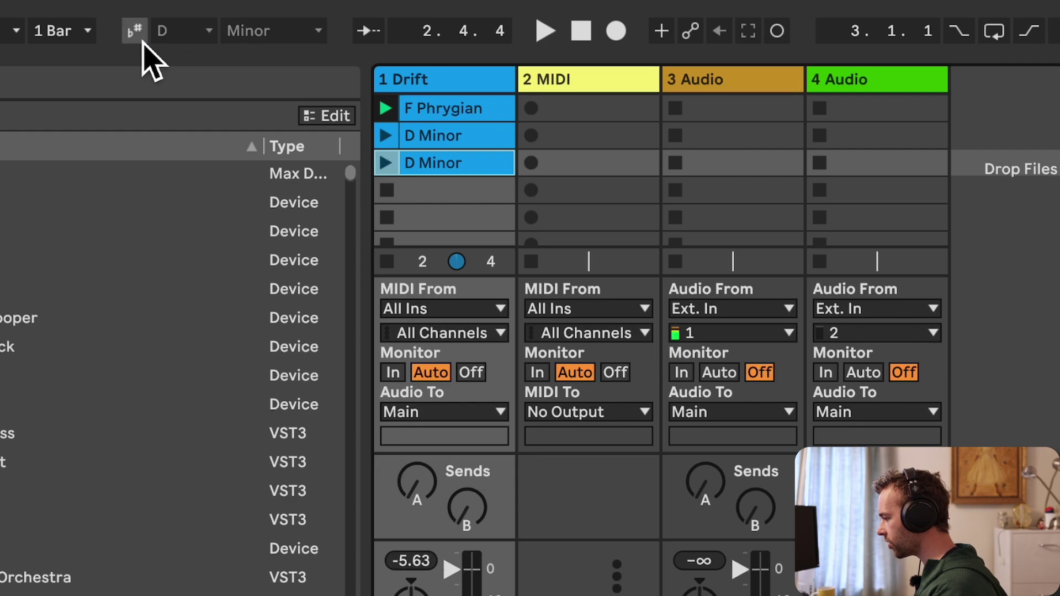
pyautogui.hotkey('ctrl', 'r')
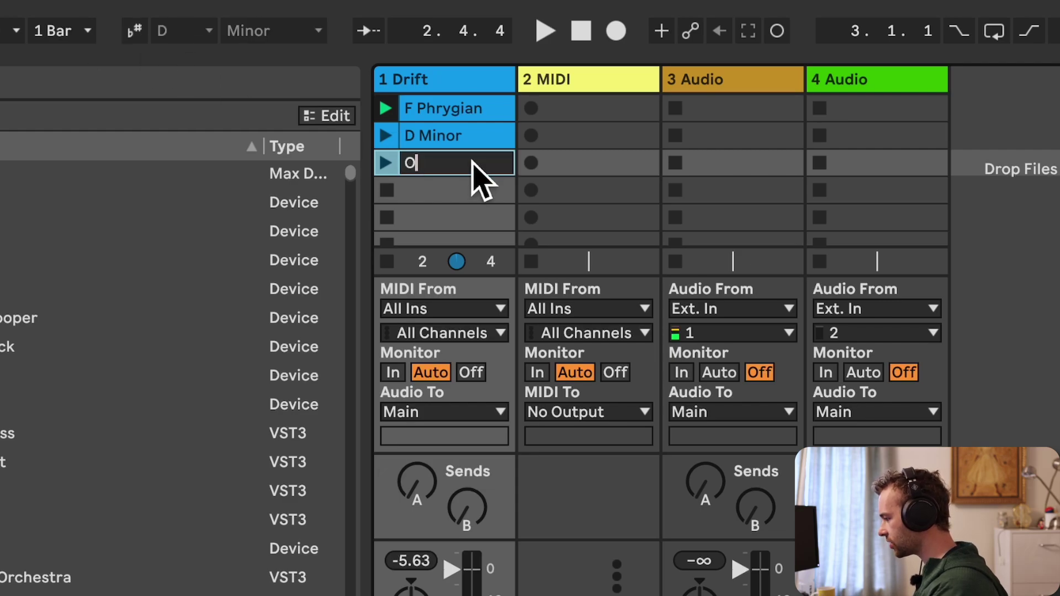
pyautogui.press('Return')
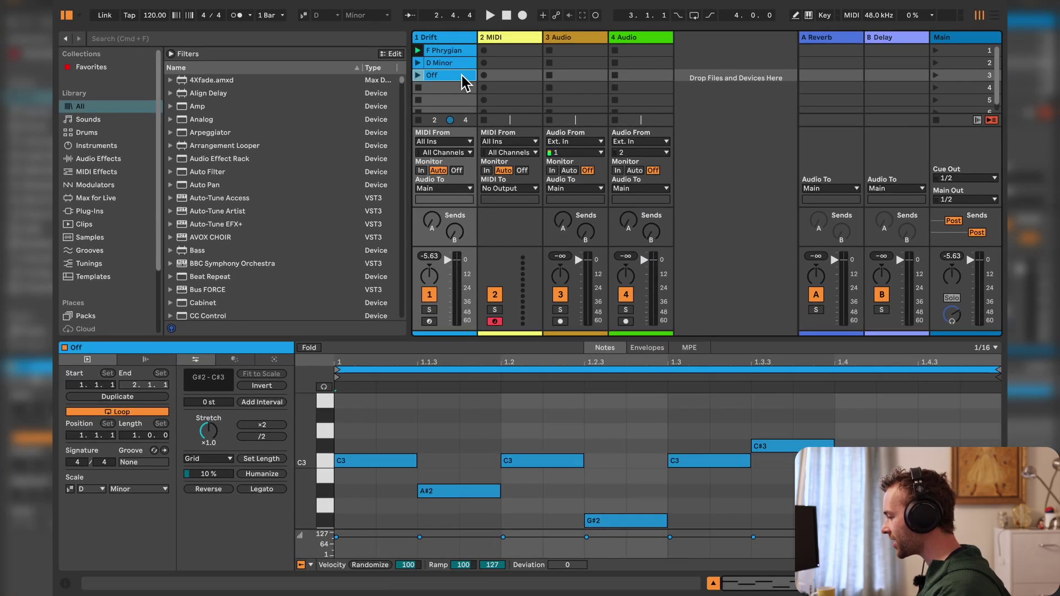
# Select the D Minor, F Phrygian and Off clips one after another to compare their scale settings.
pyautogui.click(464, 66)
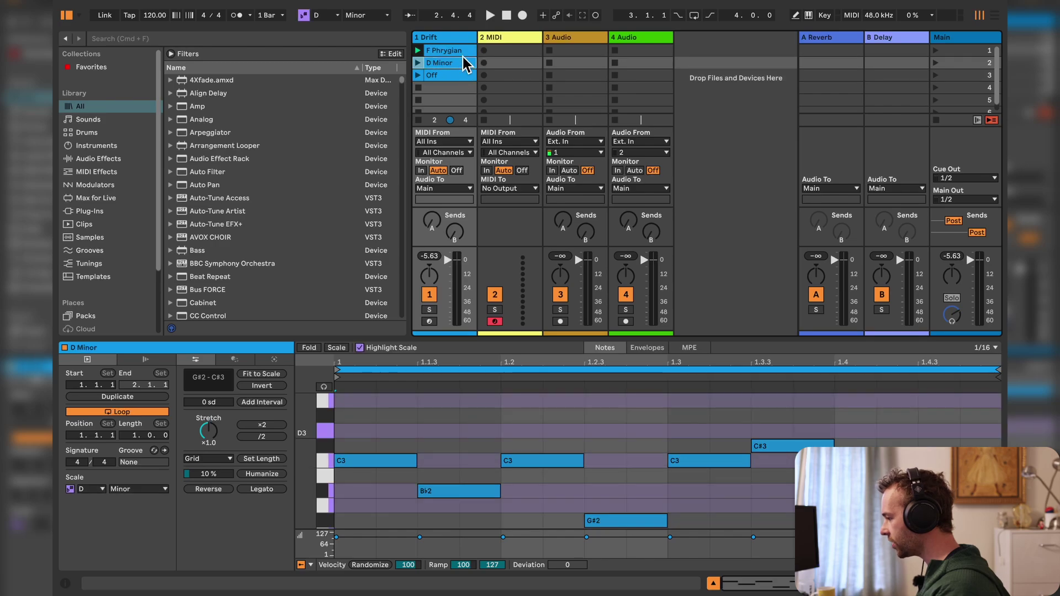
pyautogui.click(464, 53)
pyautogui.click(448, 75)
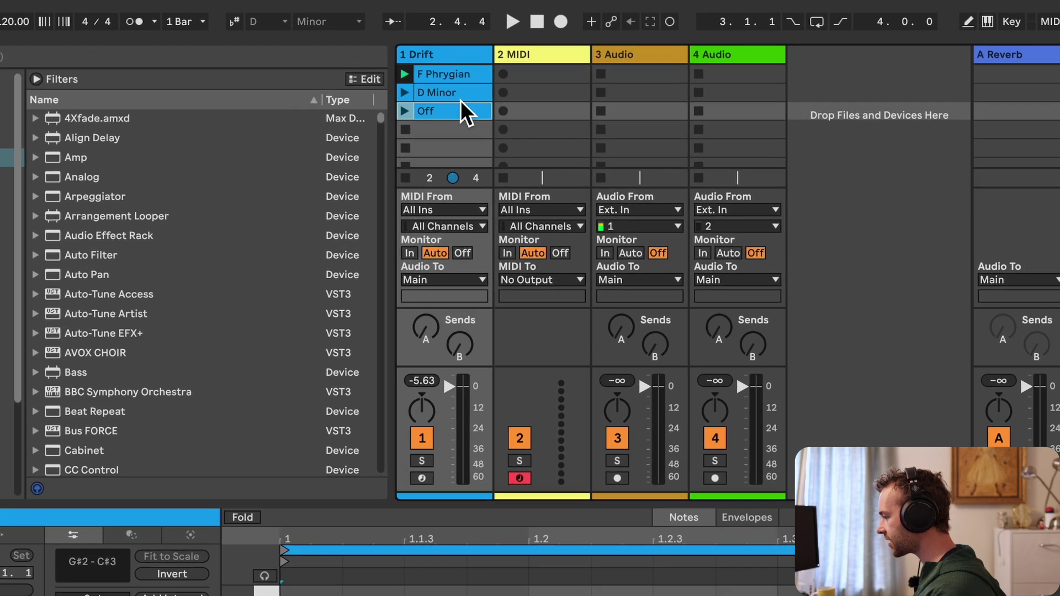
pyautogui.click(456, 66)
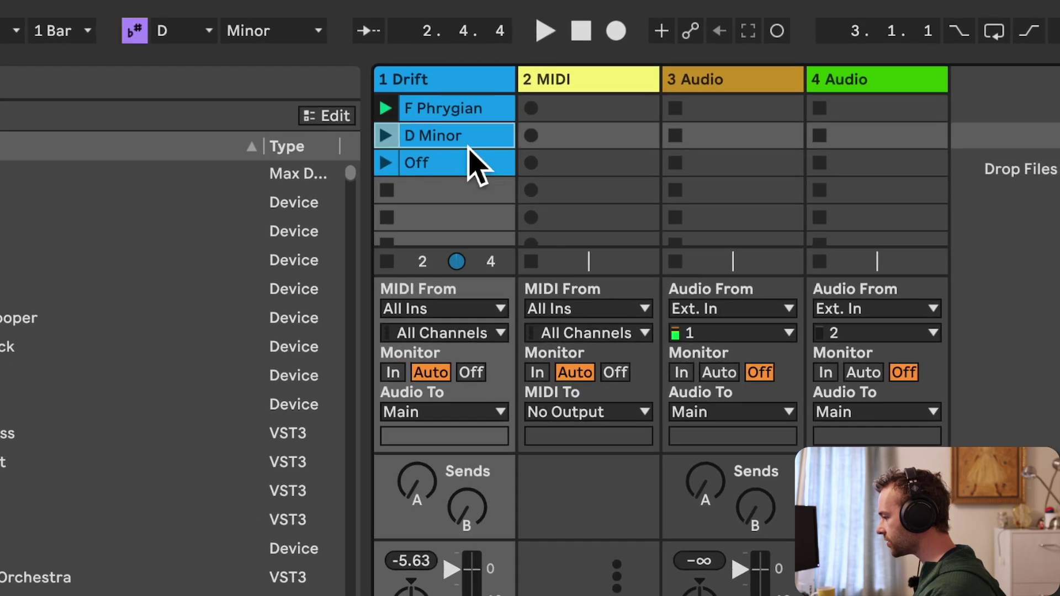
# Create empty clips in the fourth and fifth Drift slots, selecting the F Phrygian clip before the first and the D Minor clip before the second.
pyautogui.click(486, 112)
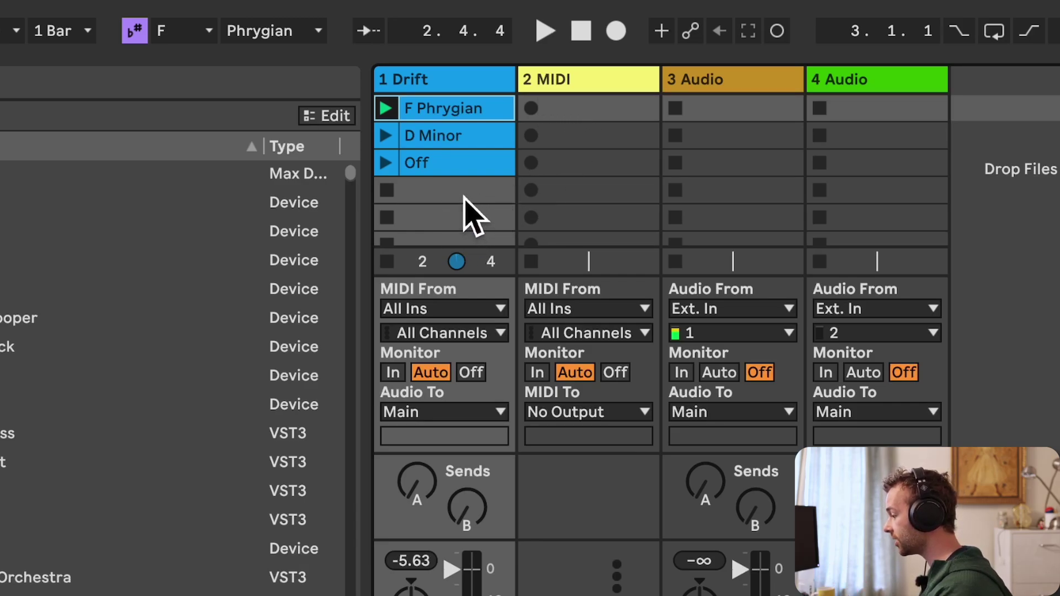
pyautogui.doubleClick(465, 190)
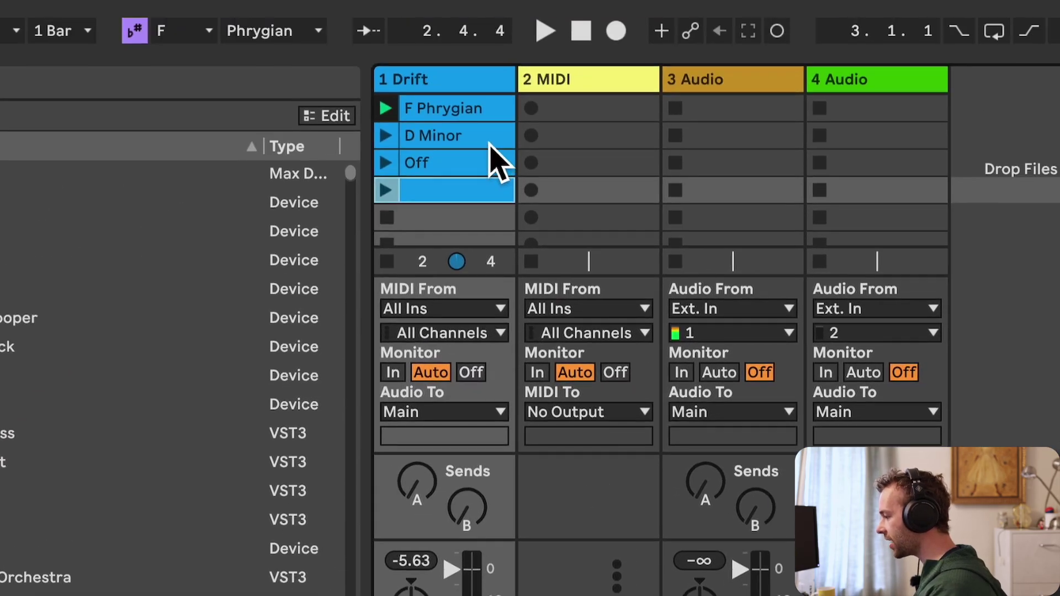
pyautogui.click(490, 142)
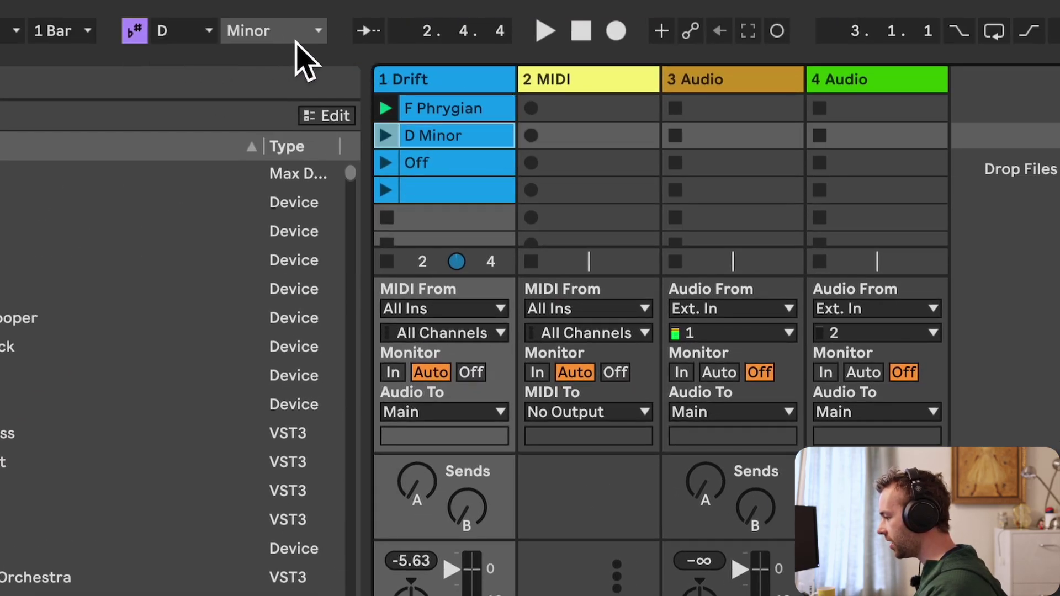
pyautogui.doubleClick(451, 219)
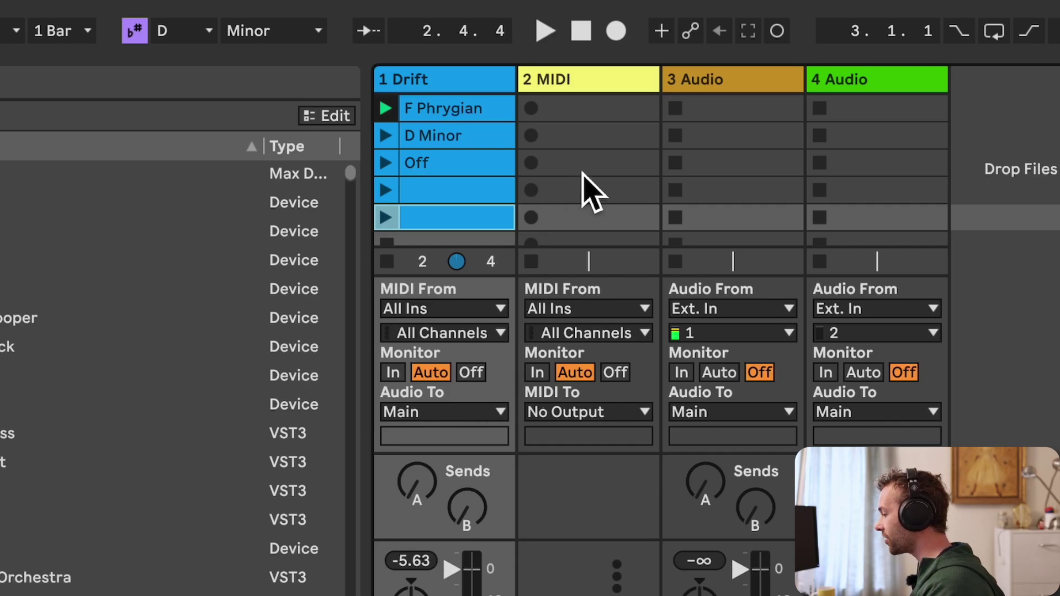
# With the empty first slot of the 2 MIDI track selected, set the scale to F Dorian and create a clip there.
pyautogui.click(617, 108)
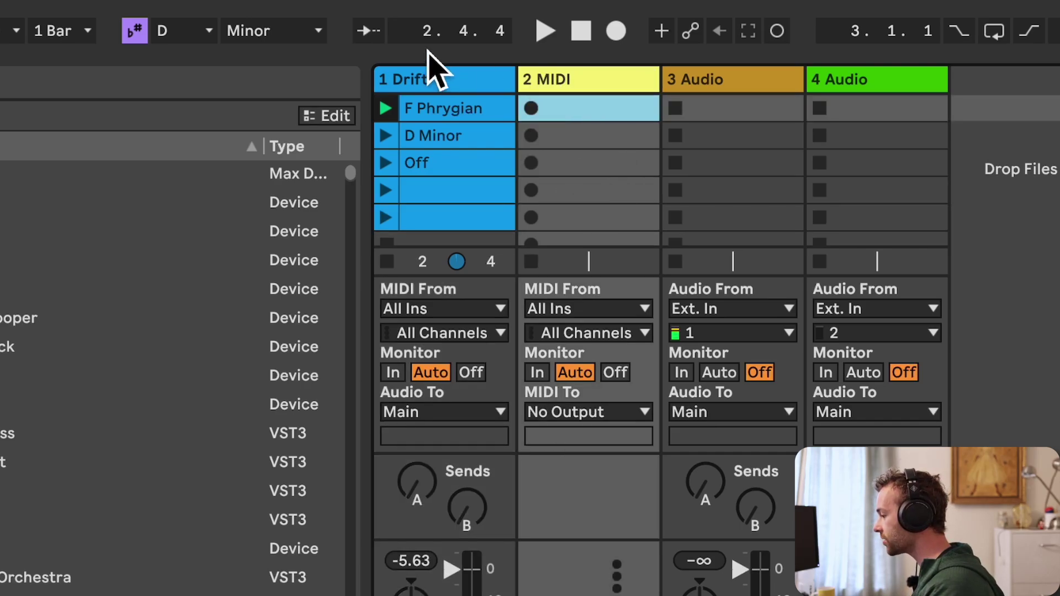
pyautogui.click(209, 30)
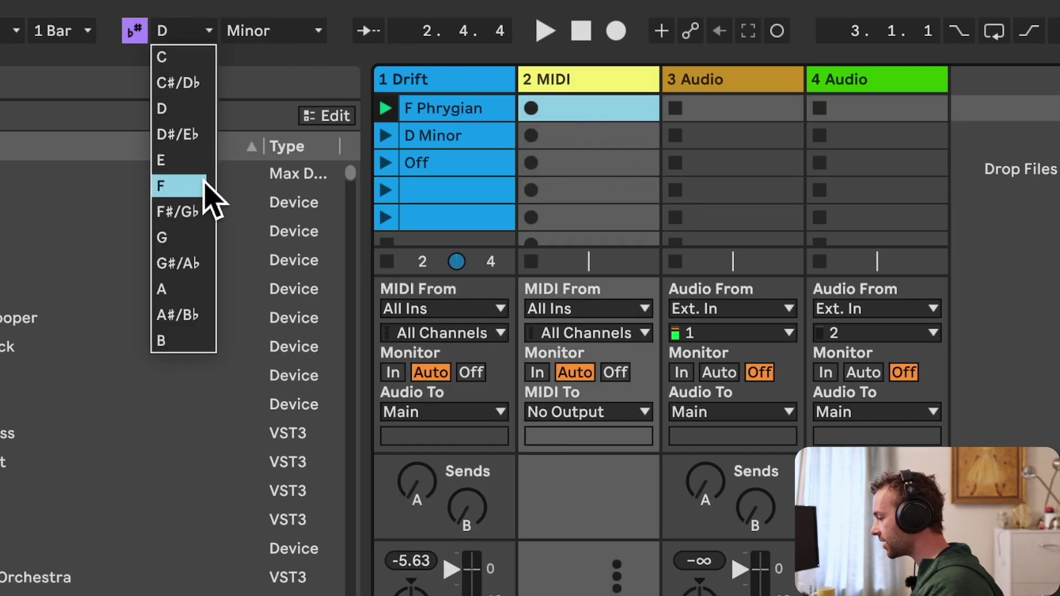
pyautogui.click(205, 188)
pyautogui.click(258, 31)
pyautogui.click(296, 108)
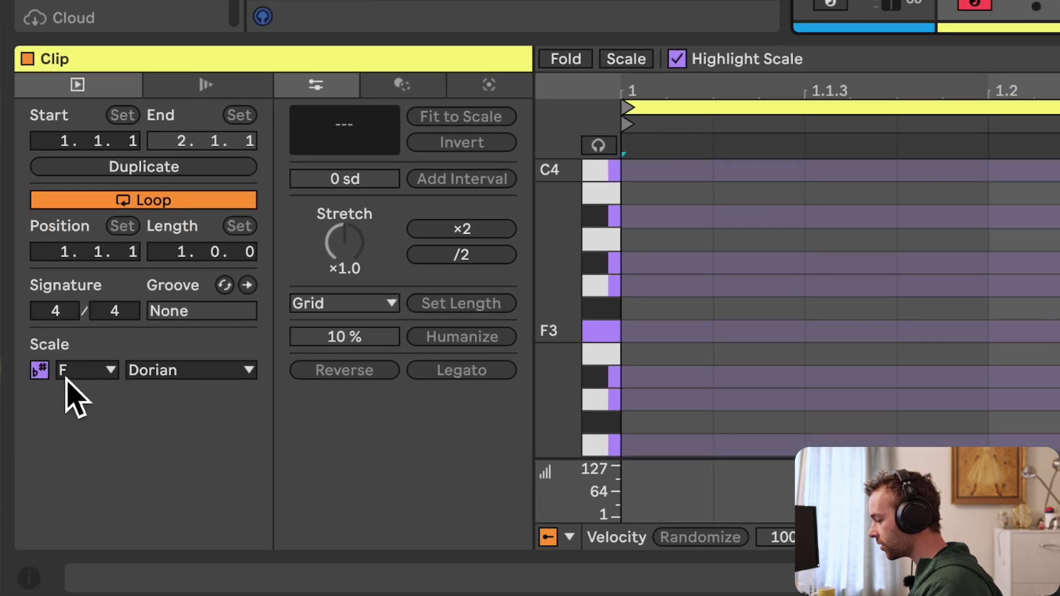
pyautogui.click(65, 379)
pyautogui.click(34, 373)
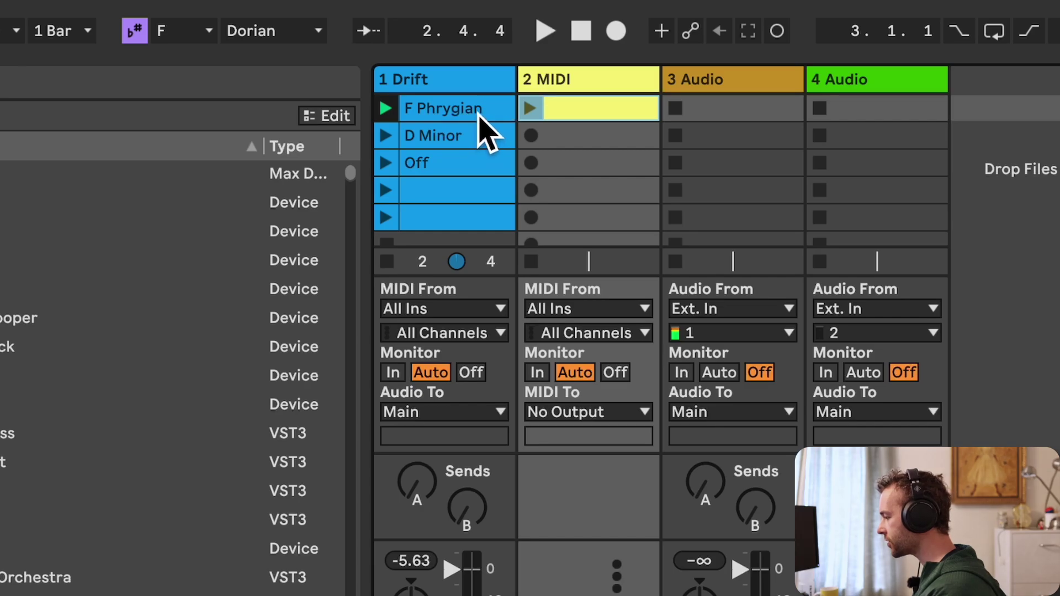
# Select the F Phrygian and D Minor clips together, and the D Minor and Off clips together, to compare the combined scale display.
pyautogui.click(479, 113)
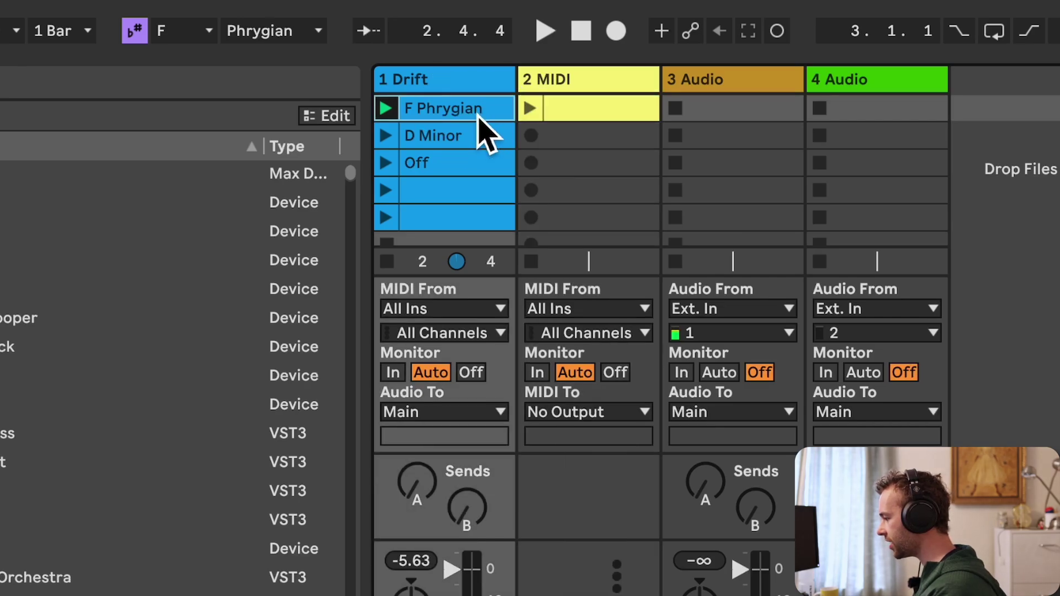
pyautogui.keyDown('shift'); pyautogui.click(479, 140); pyautogui.keyUp('shift')
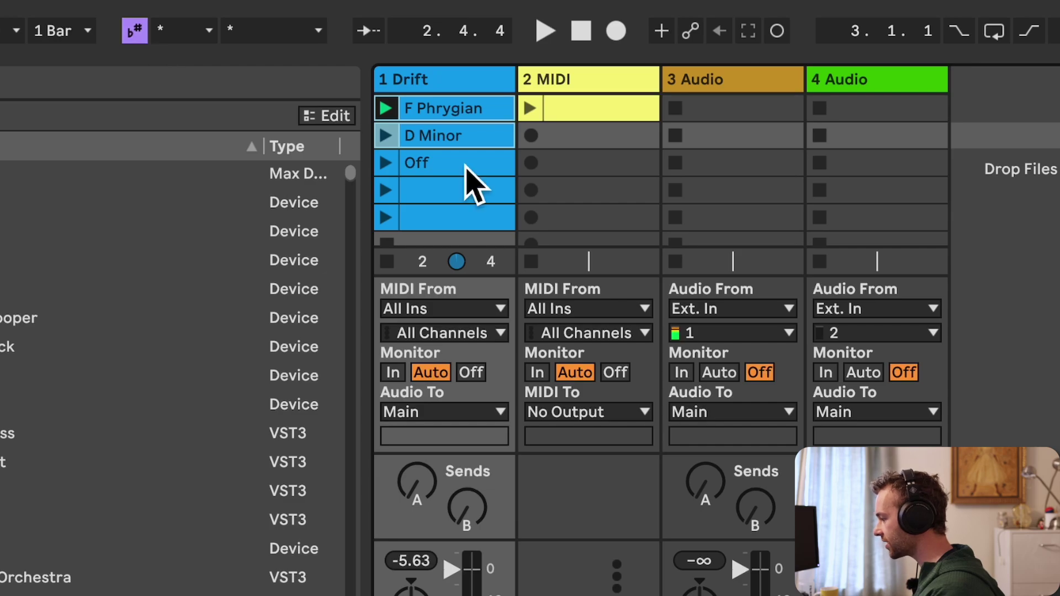
pyautogui.click(467, 165)
pyautogui.keyDown('shift'); pyautogui.click(465, 144); pyautogui.keyUp('shift')
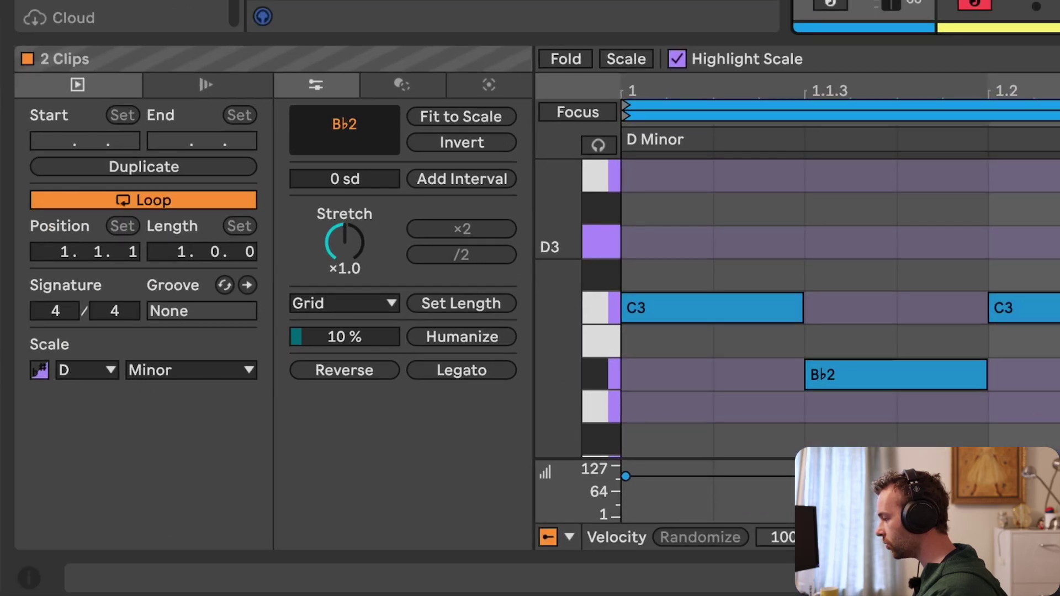
# Select the F Phrygian, D Minor and Off clips together and set their scale to C Minor.
pyautogui.press('Down')
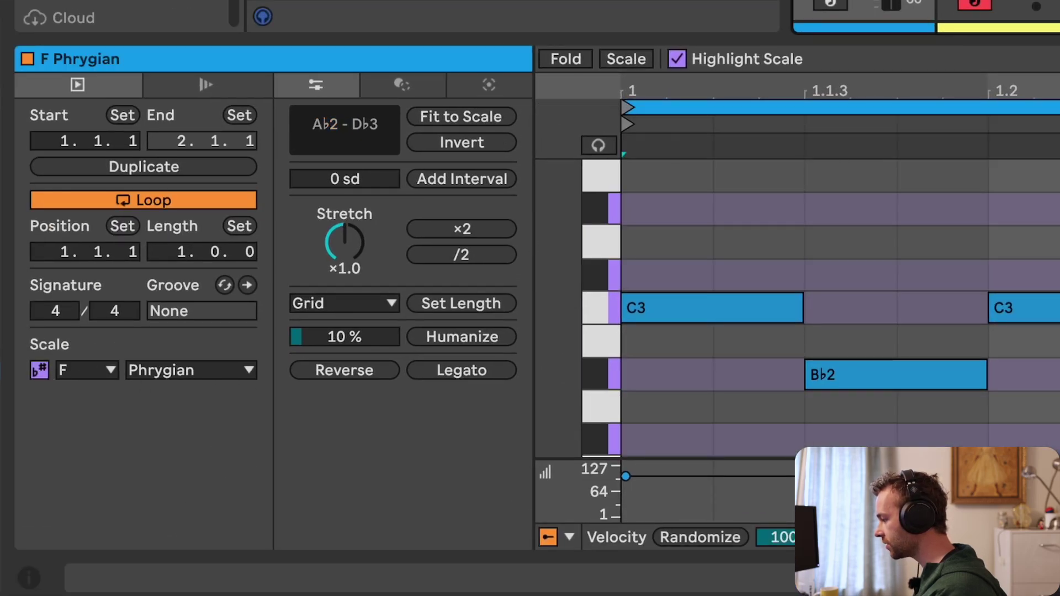
pyautogui.hotkey('shift', 'Down')
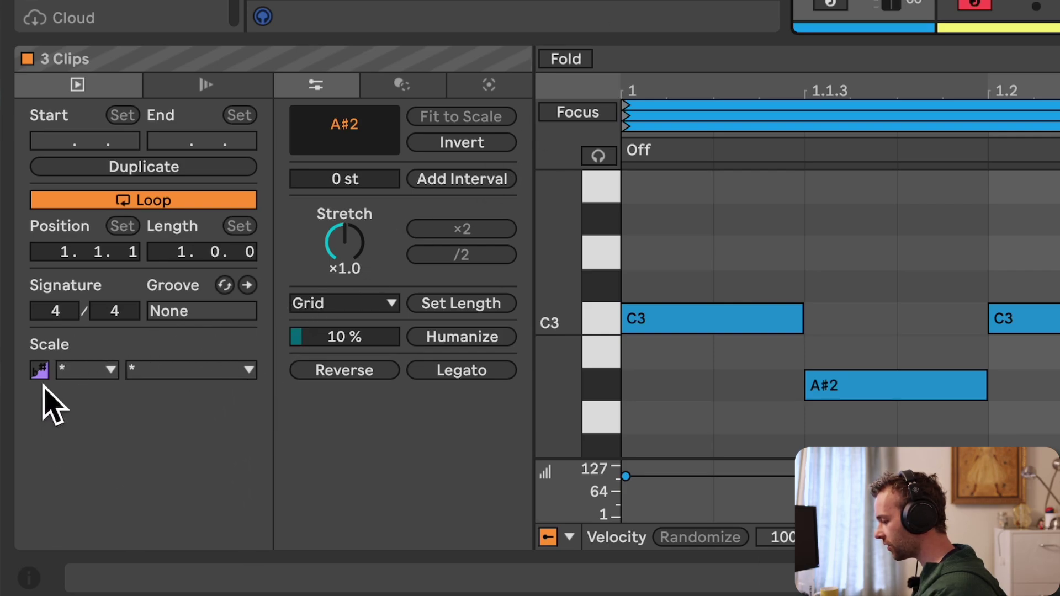
pyautogui.click(96, 372)
pyautogui.click(177, 373)
pyautogui.click(177, 374)
pyautogui.click(178, 373)
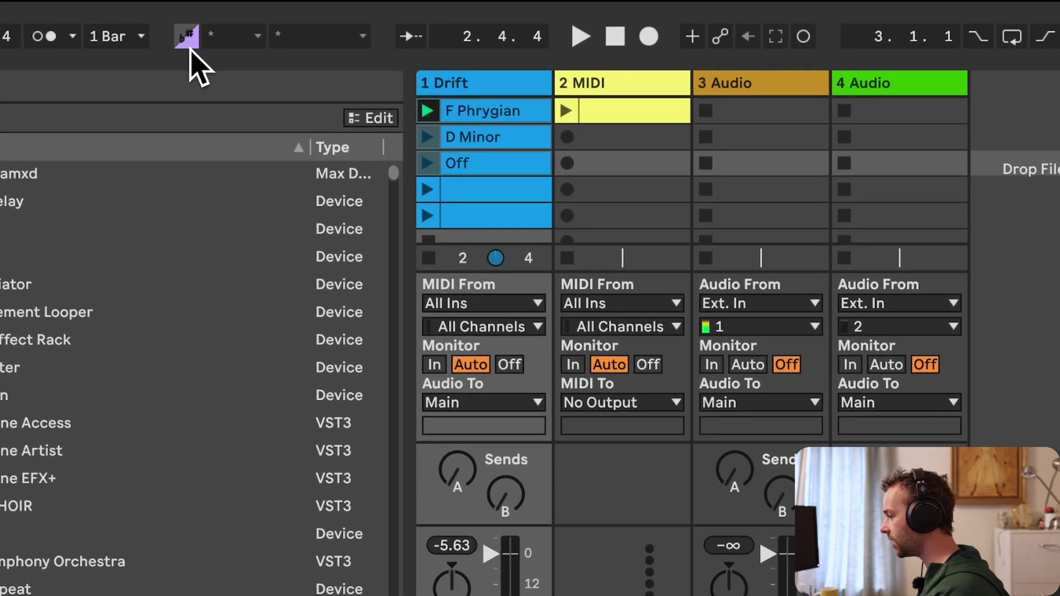
pyautogui.click(243, 41)
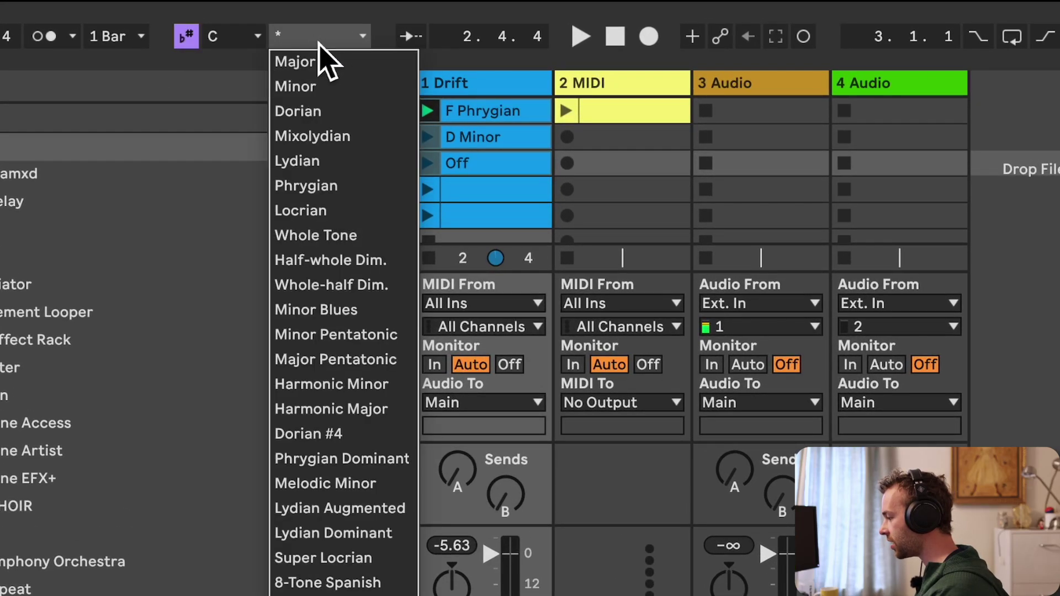
pyautogui.click(335, 87)
# Select the D Minor and F Phrygian clips individually to check the scale applied to each.
pyautogui.click(516, 144)
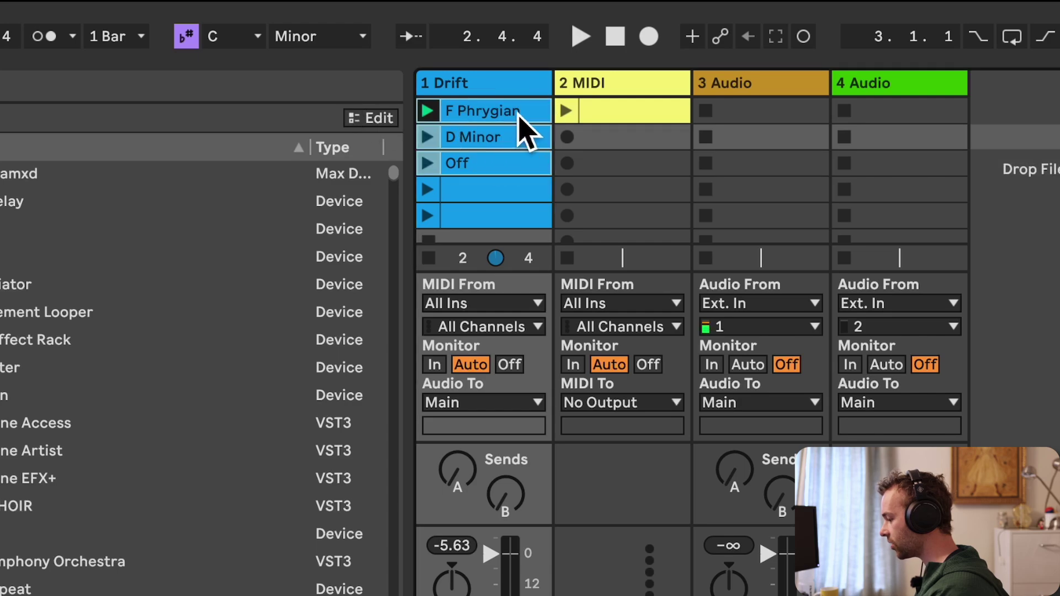
pyautogui.click(521, 119)
pyautogui.click(518, 138)
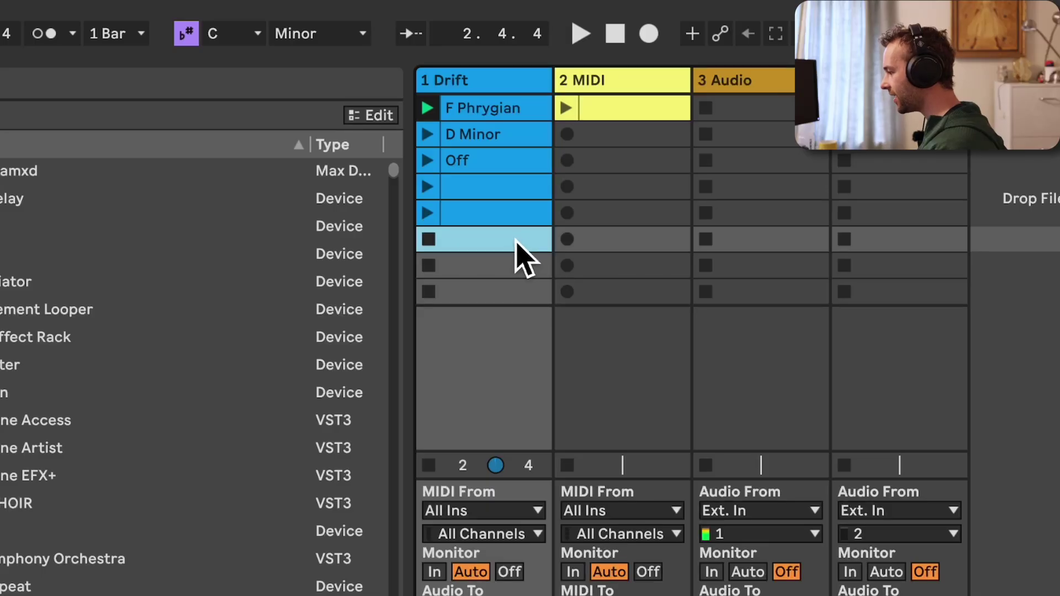
# Delete all clips on the Drift track and create a new empty clip in its first slot.
pyautogui.click(516, 241)
pyautogui.press('Delete')
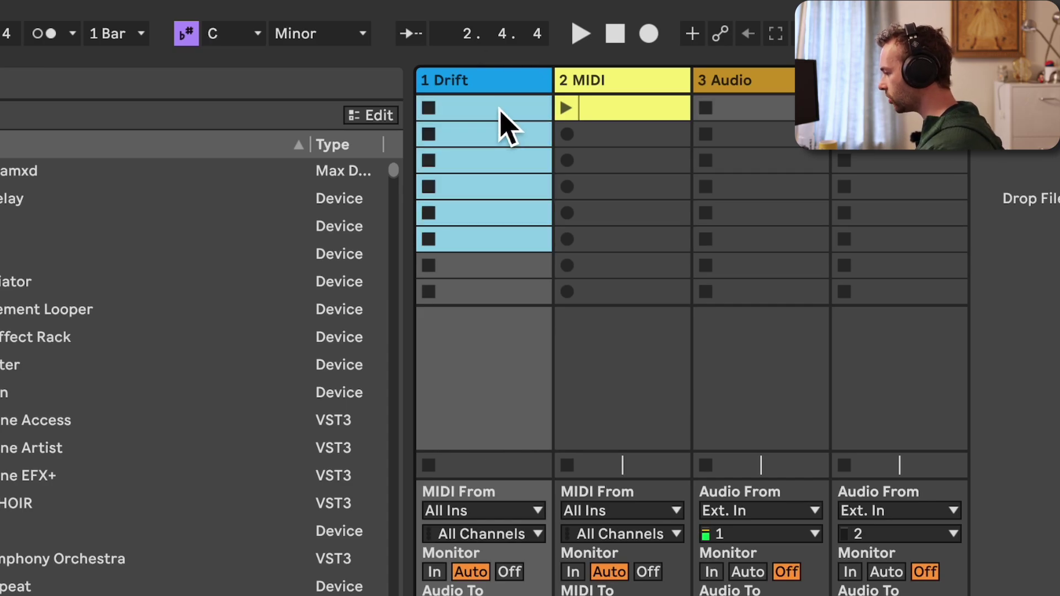
pyautogui.doubleClick(500, 109)
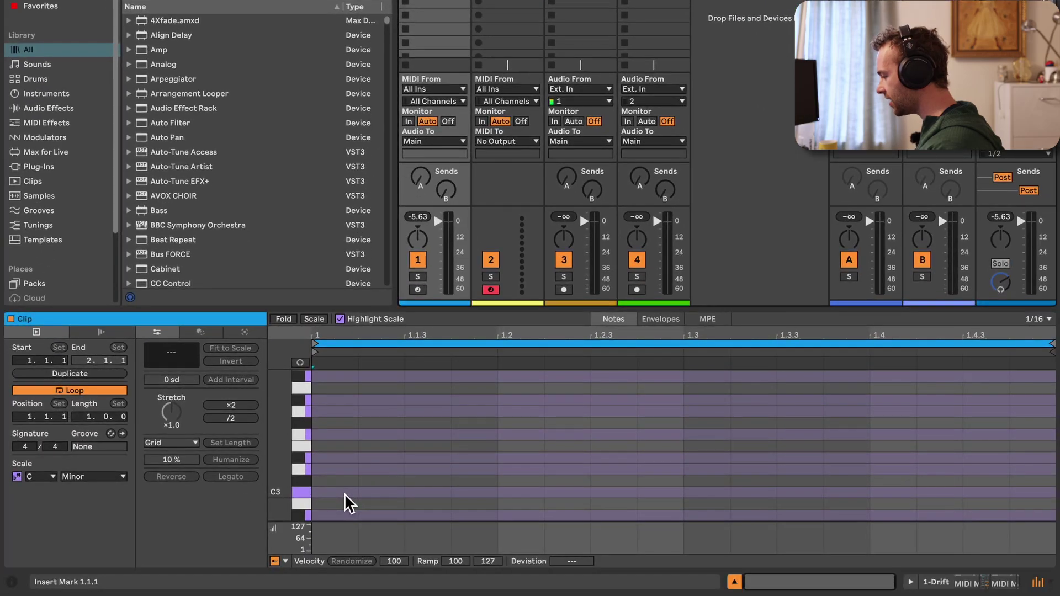
# Fill the one-bar clip with eight consecutive C3 notes by adding one on a 1/8 grid and duplicating it.
pyautogui.click(345, 491)
pyautogui.hotkey('ctrl', '2')
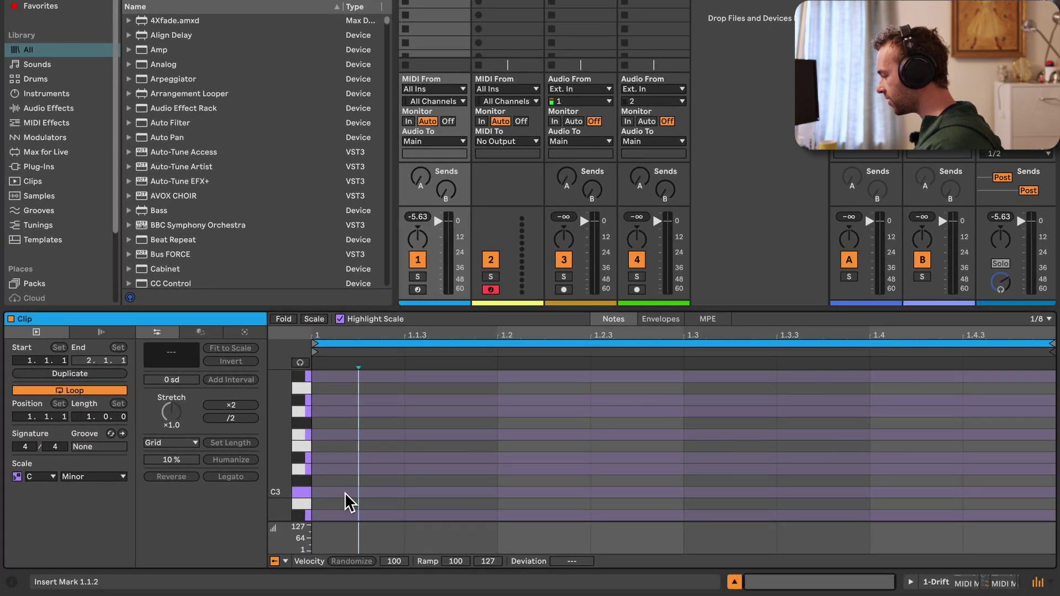
pyautogui.doubleClick(344, 492)
pyautogui.hotkey('ctrl', 'd')
pyautogui.hotkey('ctrl', 'd')
pyautogui.hotkey('ctrl', 'd')
pyautogui.hotkey('ctrl', 'd')
pyautogui.hotkey('ctrl', 'd')
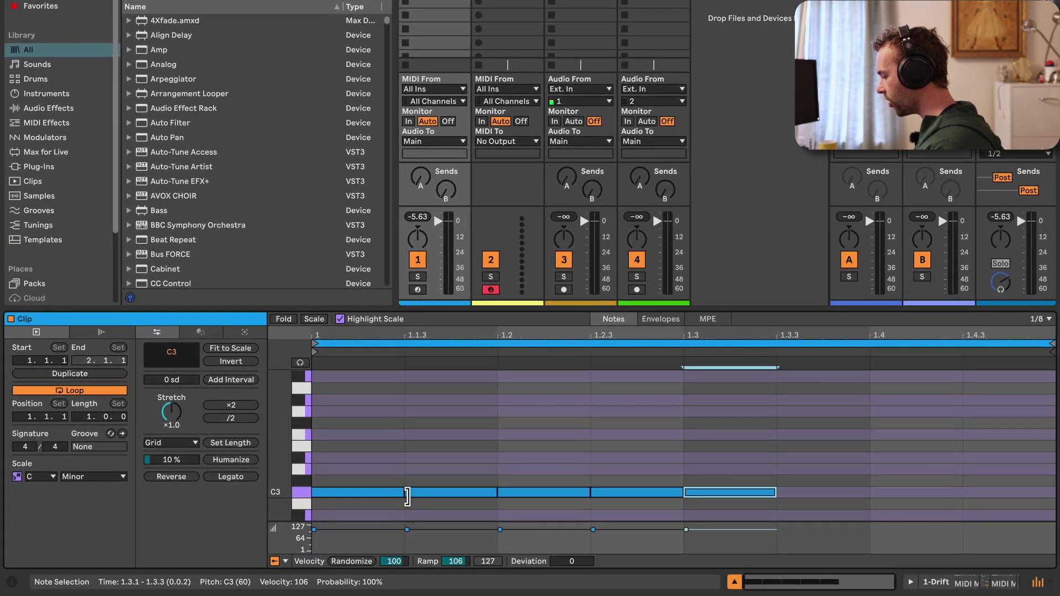
pyautogui.hotkey('ctrl', 'd')
pyautogui.hotkey('ctrl', 'd')
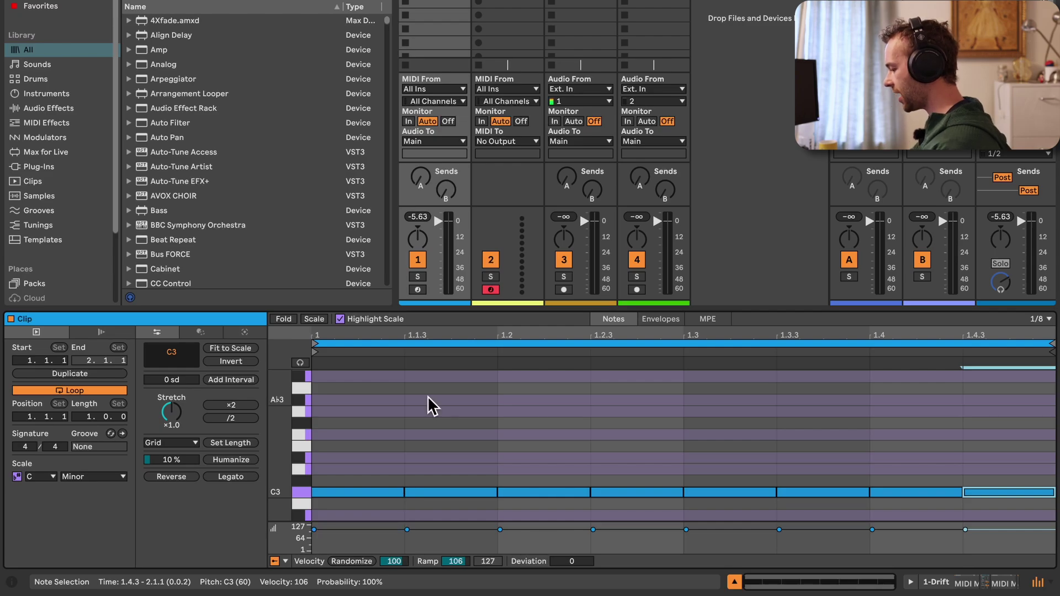
# Replace the Random device between the two MIDI Monitors on the Drift track with the Pitch MIDI effect.
pyautogui.hotkey('ctrl', 'alt', '4')
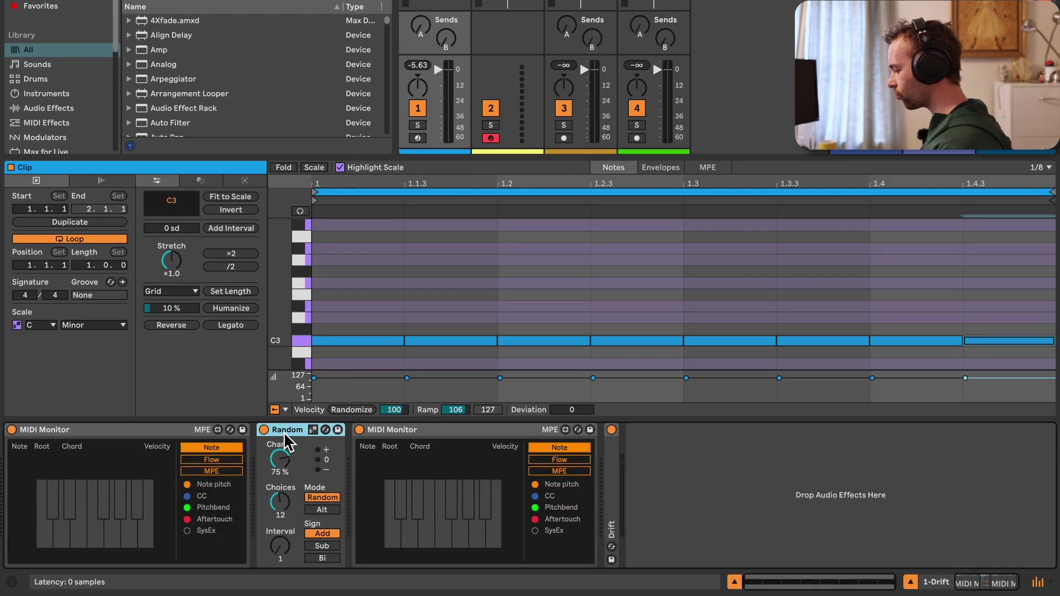
pyautogui.press('Delete')
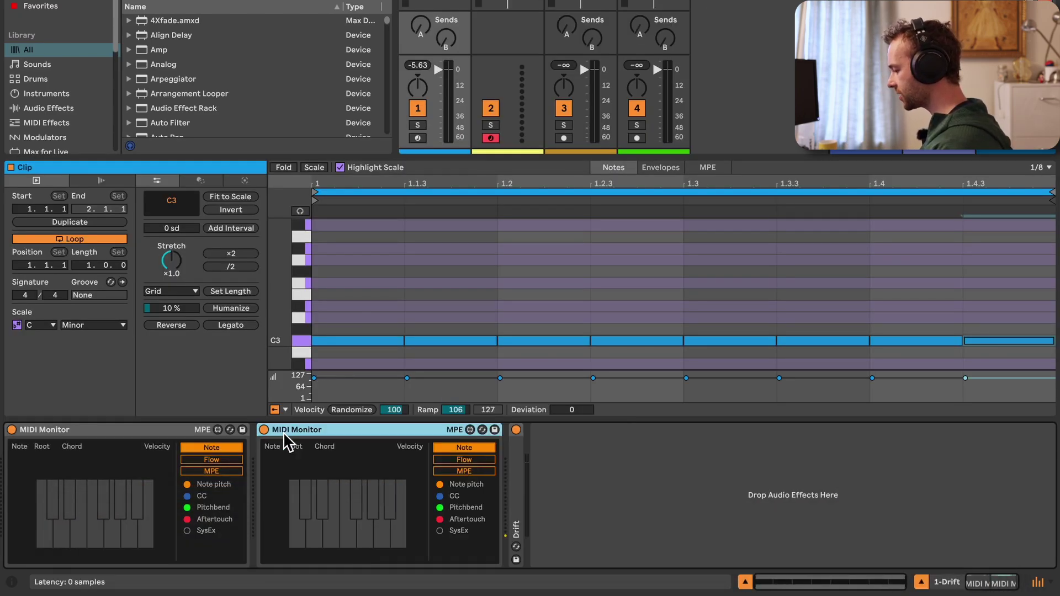
pyautogui.click(53, 123)
pyautogui.scroll(-5, 152, 94)
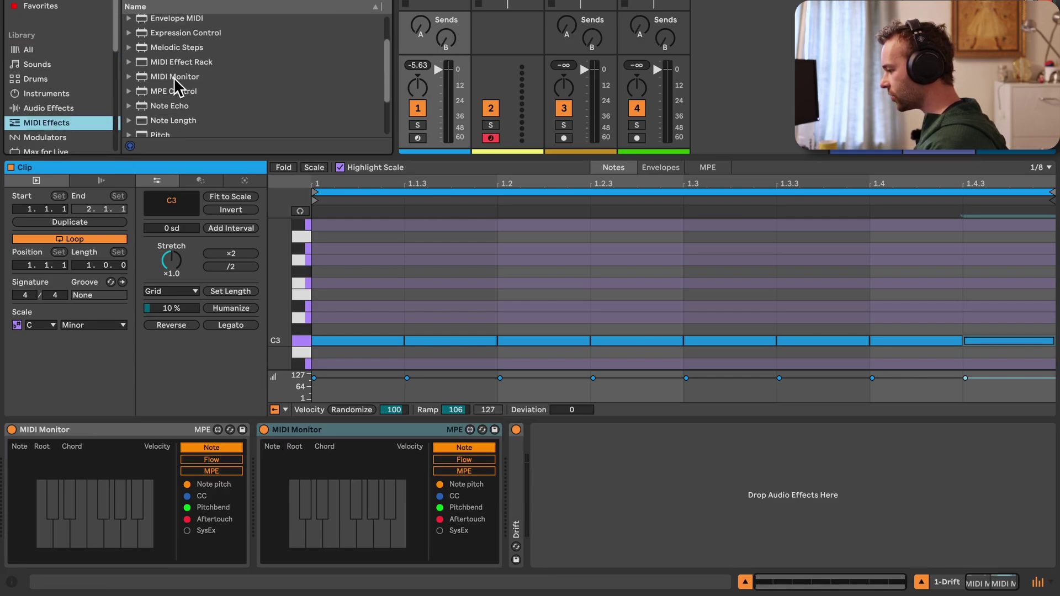
pyautogui.moveTo(163, 99); pyautogui.dragTo(251, 460)
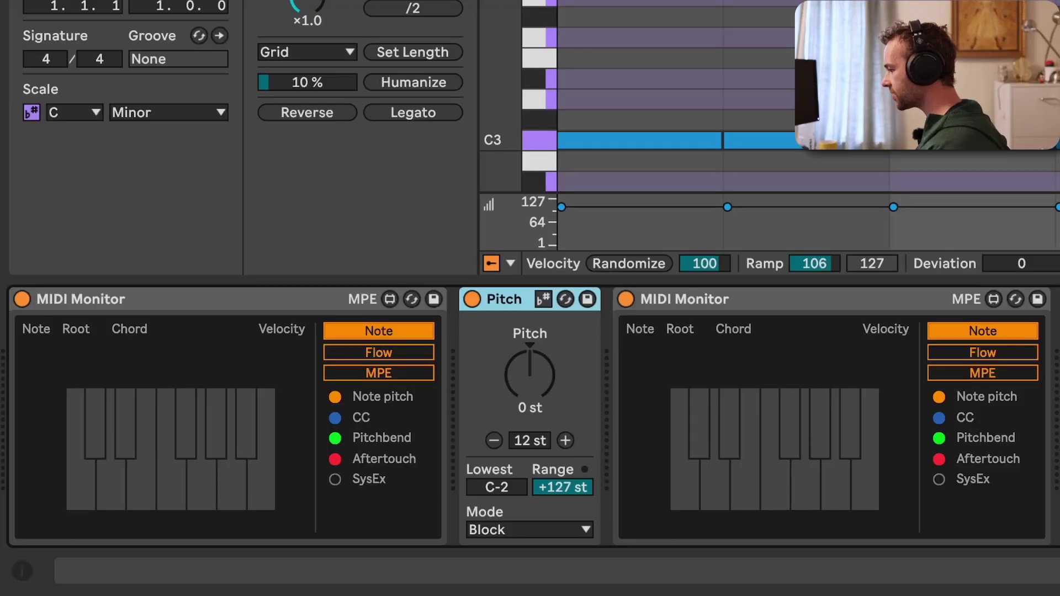
# Set the Pitch effect's shift to +2 st and play the clip to compare the notes entering and leaving it.
pyautogui.press('space')
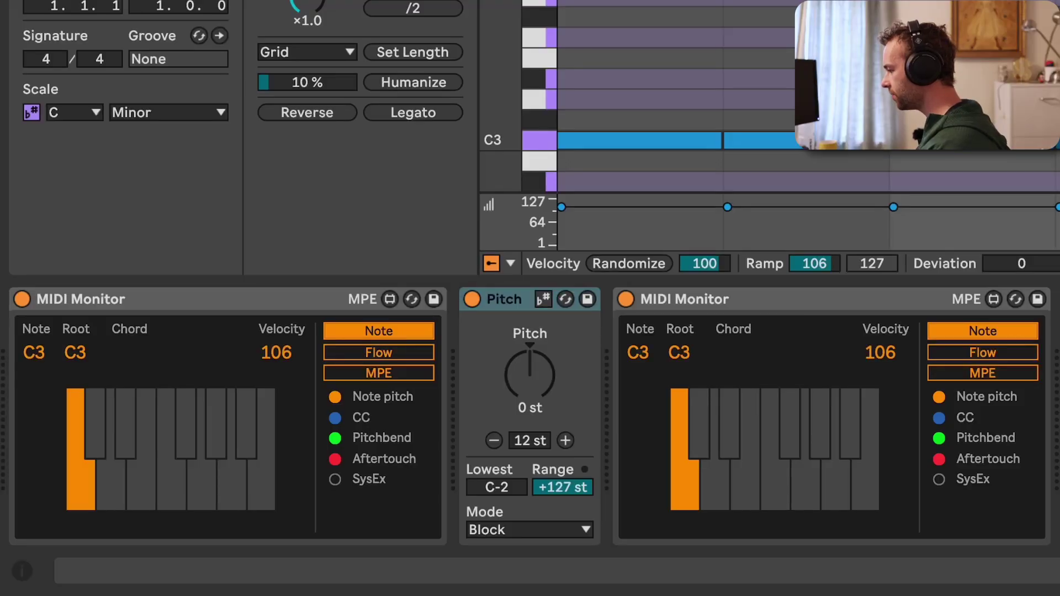
pyautogui.click(560, 387)
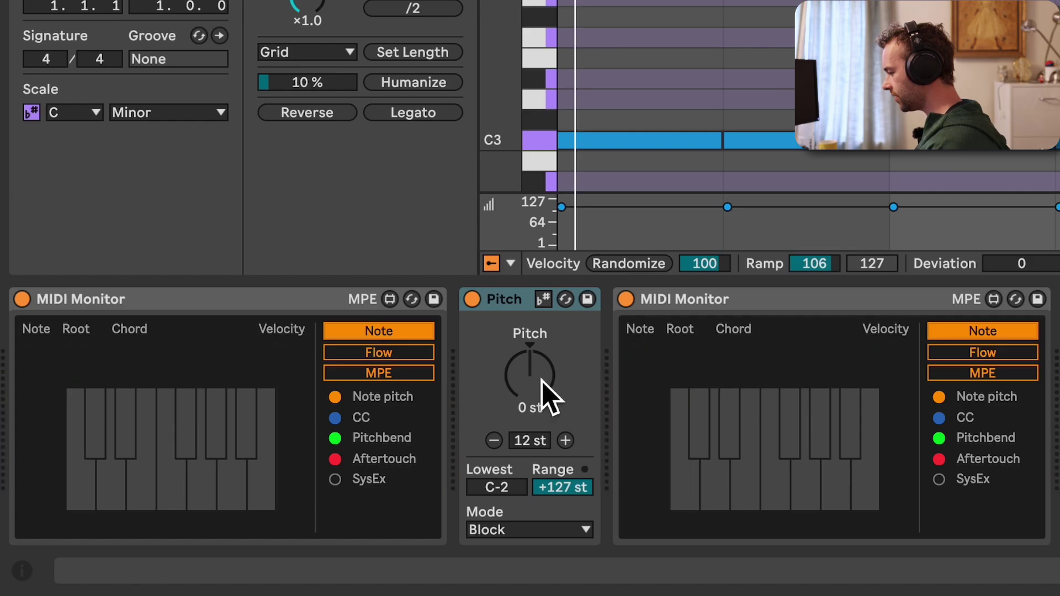
pyautogui.write('2')
pyautogui.press('Return')
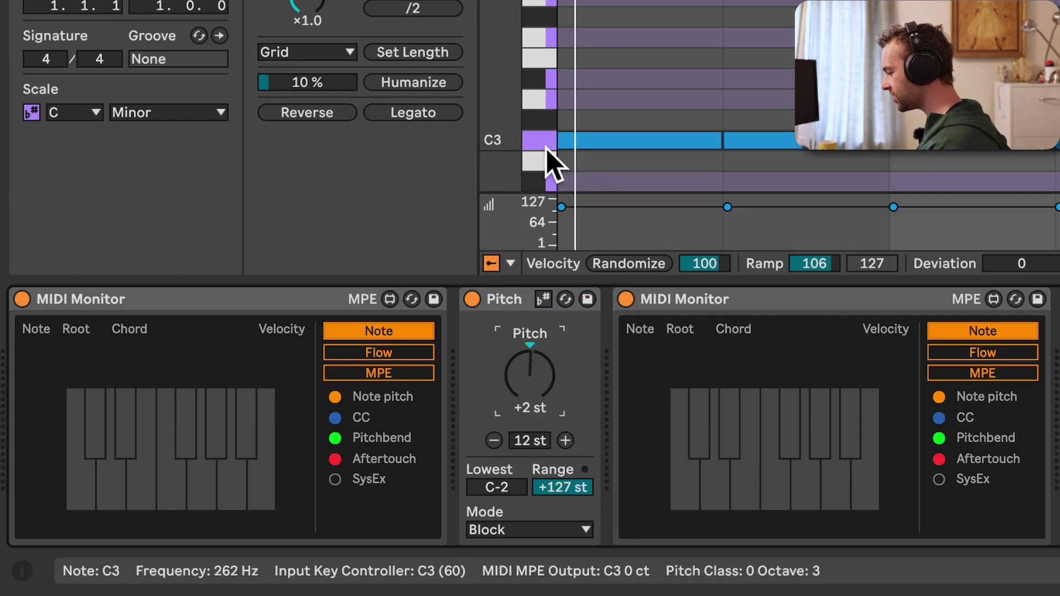
pyautogui.click(887, 160)
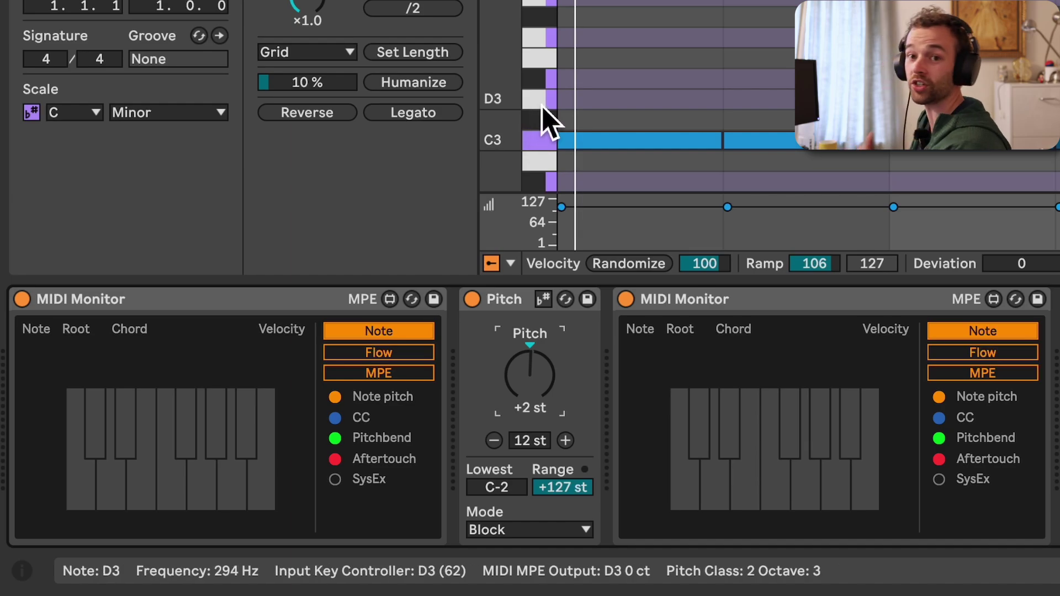
pyautogui.press('space')
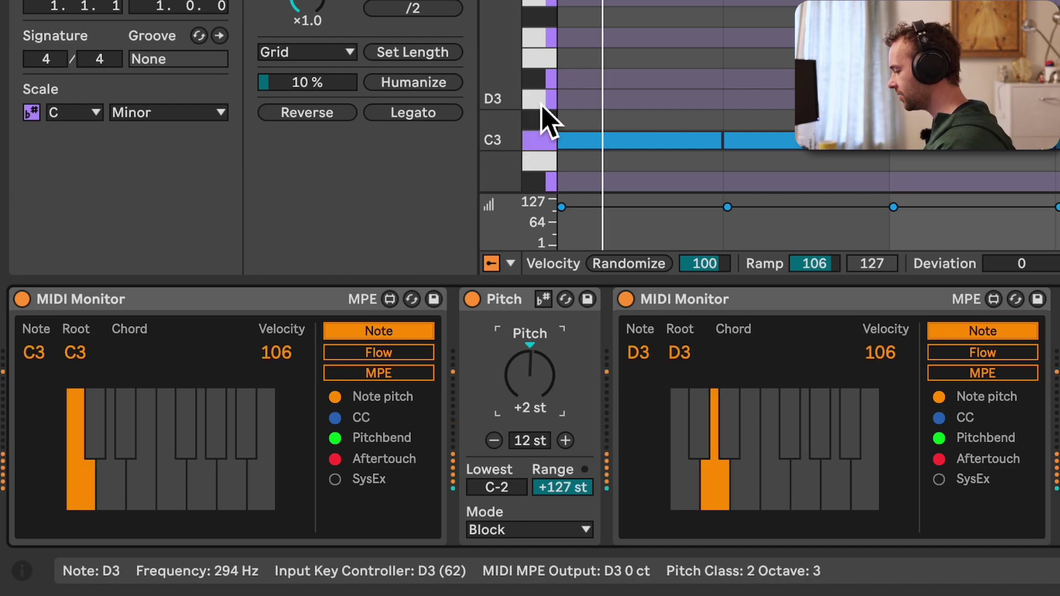
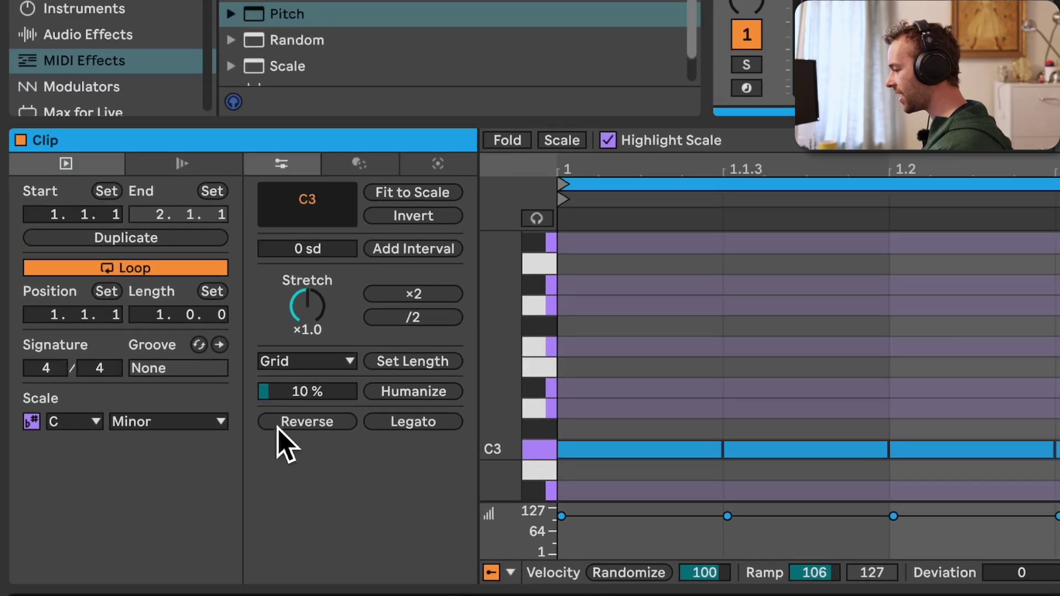
# Change the clip's scale to C Major and trace its scale degrees upward from C3 on the piano keys.
pyautogui.click(199, 423)
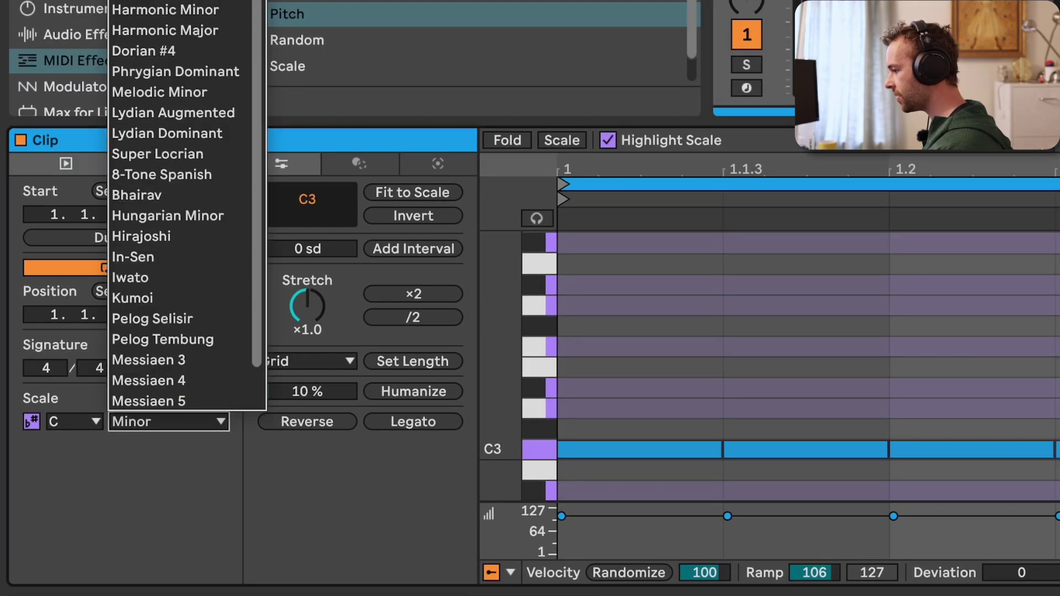
pyautogui.click(165, 3)
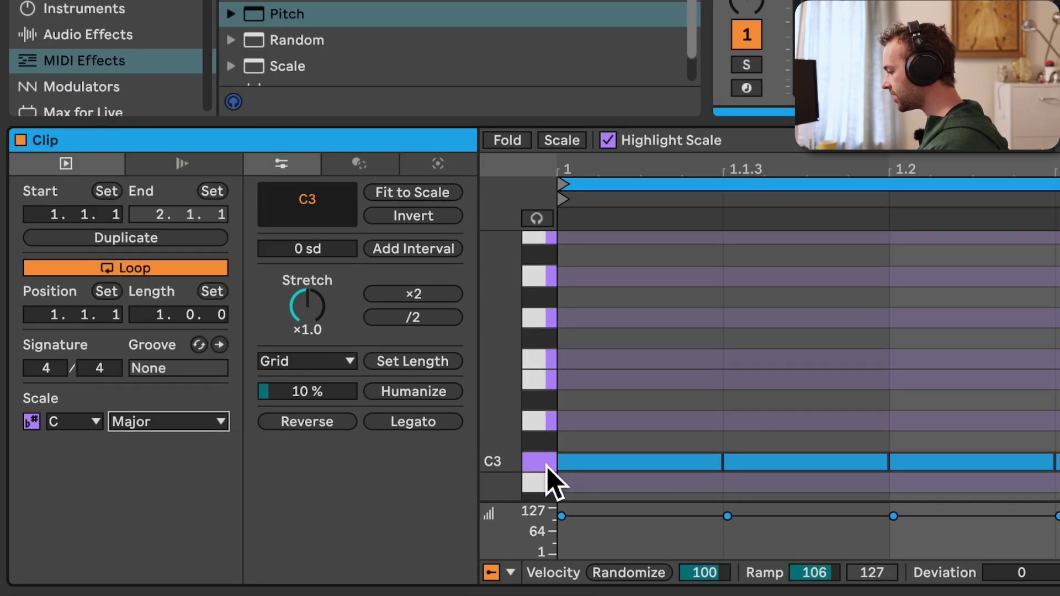
pyautogui.click(546, 466)
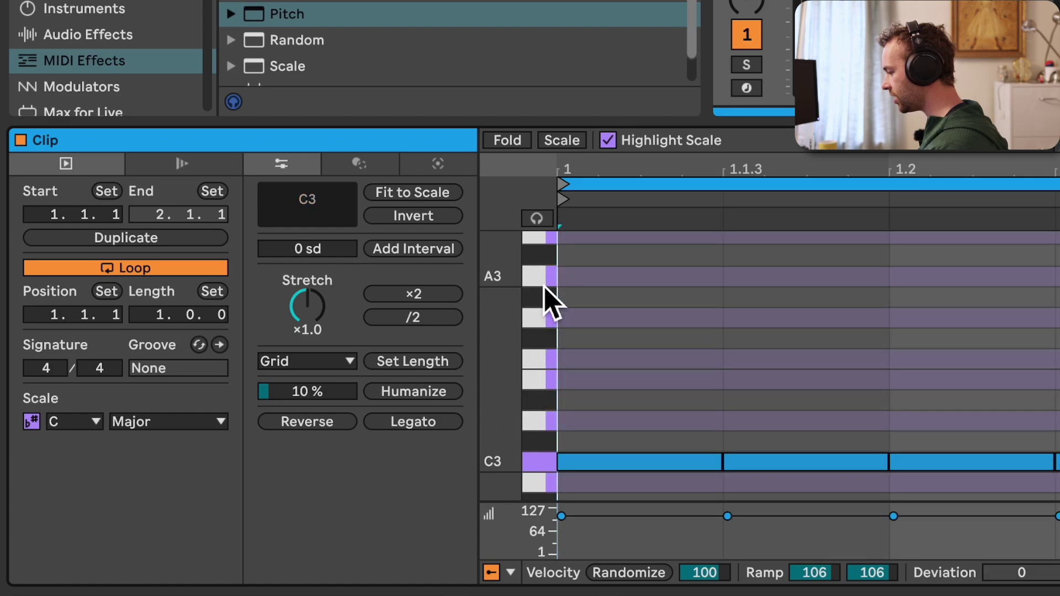
pyautogui.scroll(1, 552, 290)
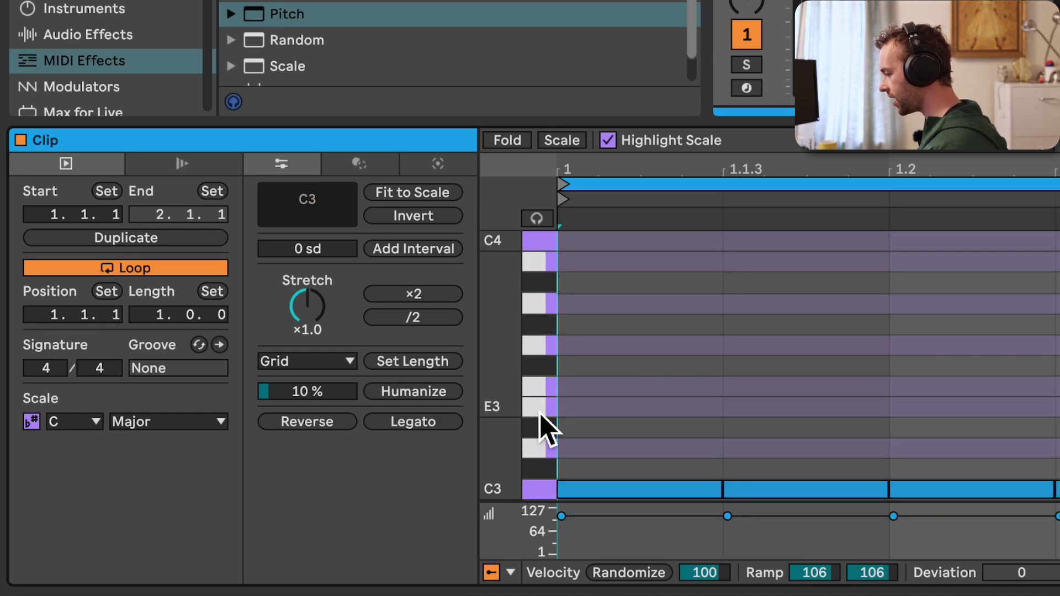
pyautogui.moveTo(544, 426); pyautogui.dragTo(550, 393)
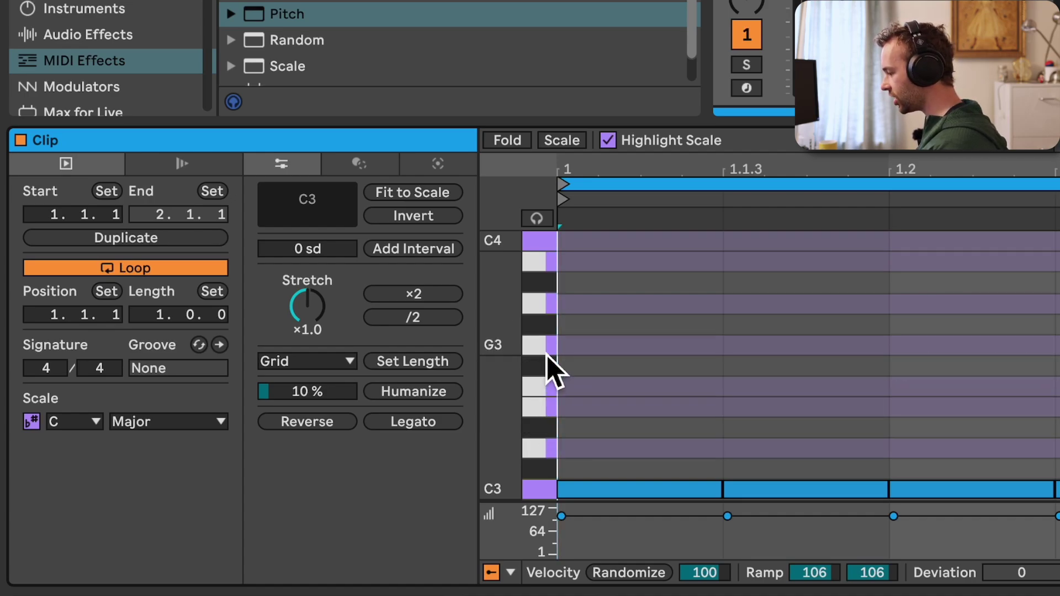
pyautogui.moveTo(552, 315); pyautogui.dragTo(555, 259)
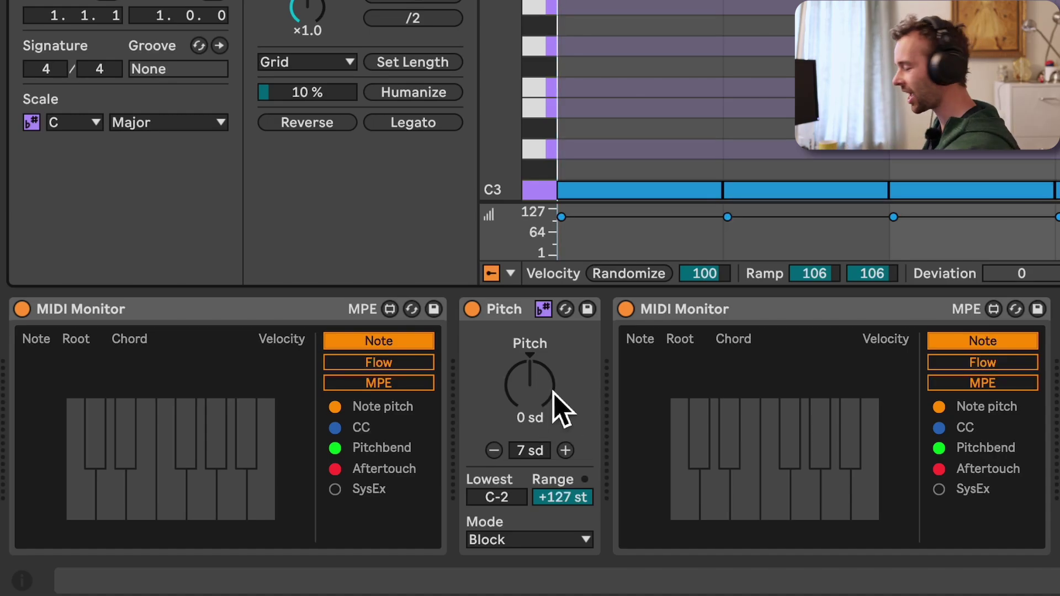
# Play the clip while varying the Pitch effect's shift in scale degrees.
pyautogui.press('space')
pyautogui.moveTo(530, 386)
pyautogui.mouseDown()
pyautogui.moveTo(530, 348)
pyautogui.moveTo(530, 401)
pyautogui.moveTo(530, 359)
pyautogui.moveTo(530, 381)
pyautogui.mouseUp()
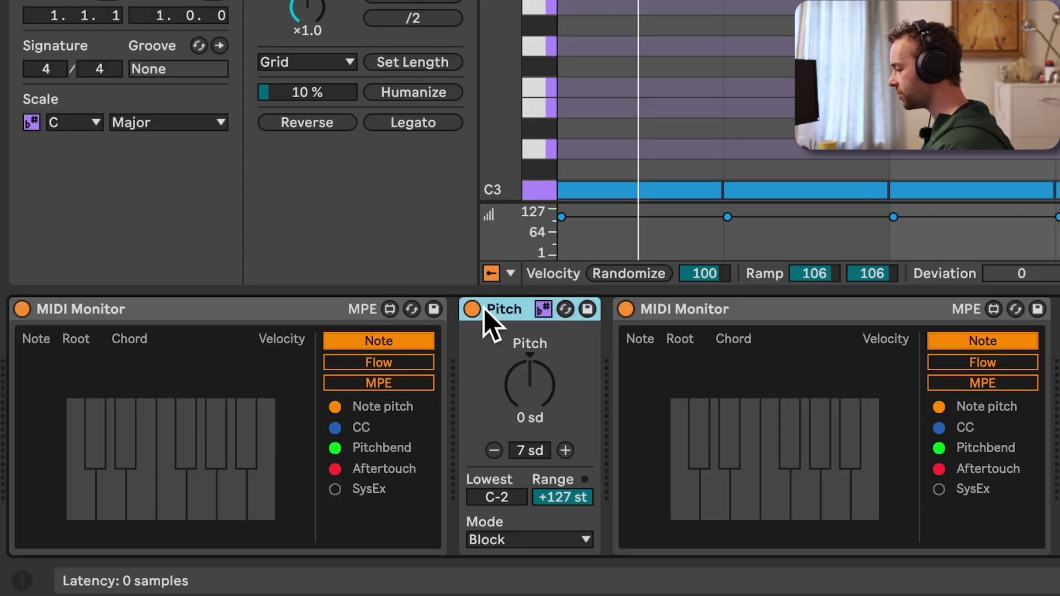
# Turn off the Pitch effect and insert the Chord MIDI effect between it and the second MIDI Monitor.
pyautogui.click(472, 311)
pyautogui.moveTo(504, 309); pyautogui.dragTo(603, 394)
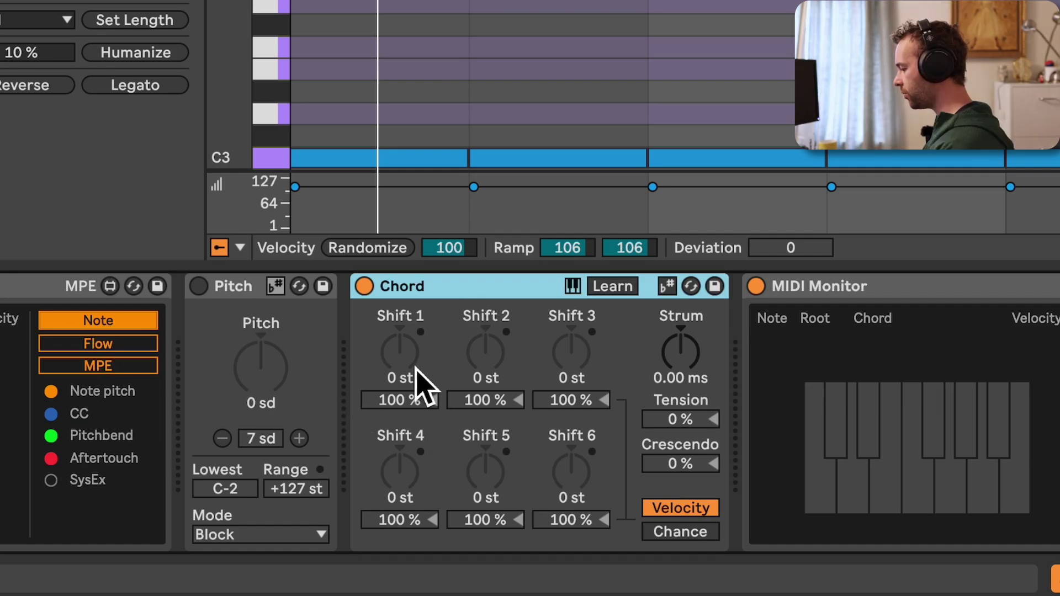
# Set Chord's Shift 1 to +3 st, Shift 2 to +5 st and Shift 3 to +12 st, and audition the clip.
pyautogui.moveTo(399, 354); pyautogui.dragTo(400, 345)
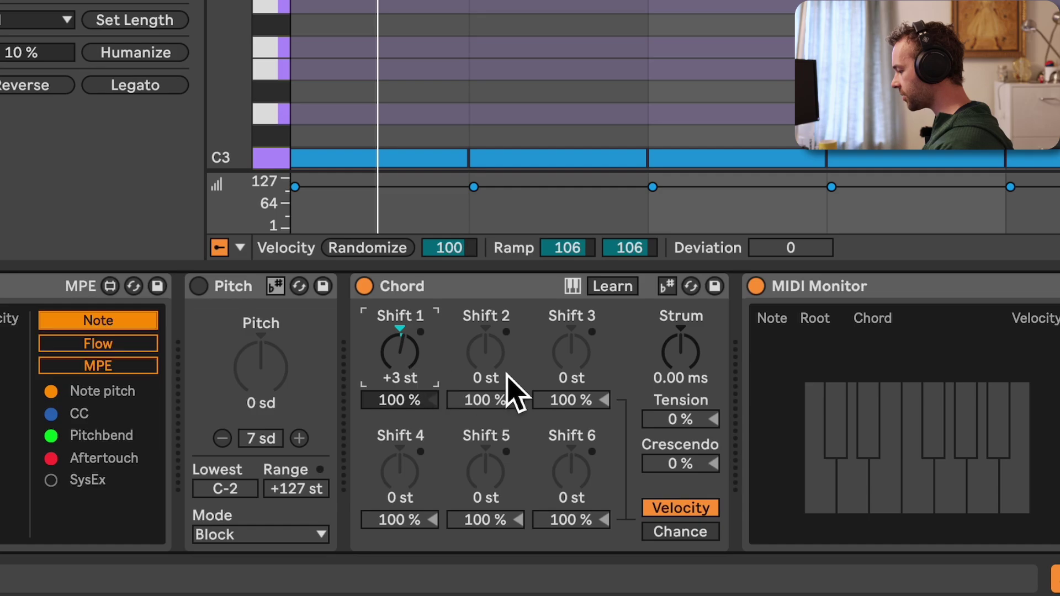
pyautogui.moveTo(485, 353); pyautogui.dragTo(486, 343)
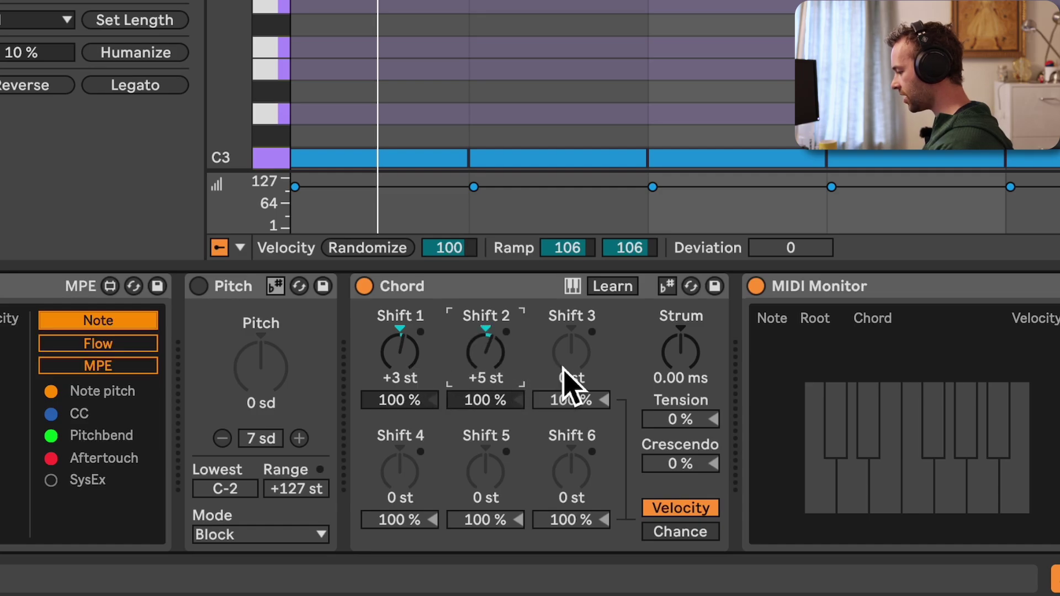
pyautogui.moveTo(571, 353); pyautogui.dragTo(571, 339)
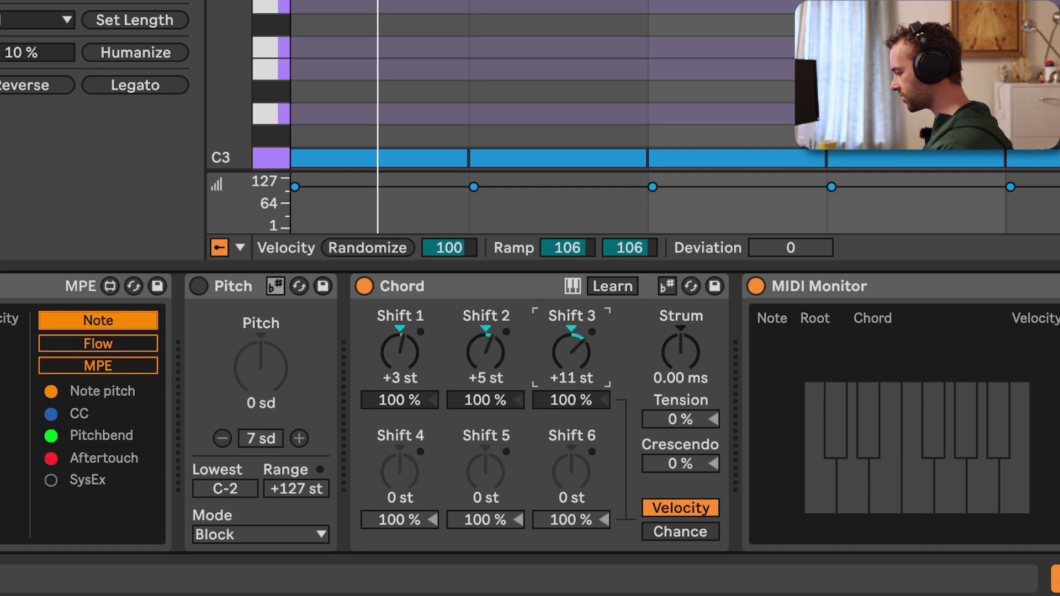
pyautogui.press('space')
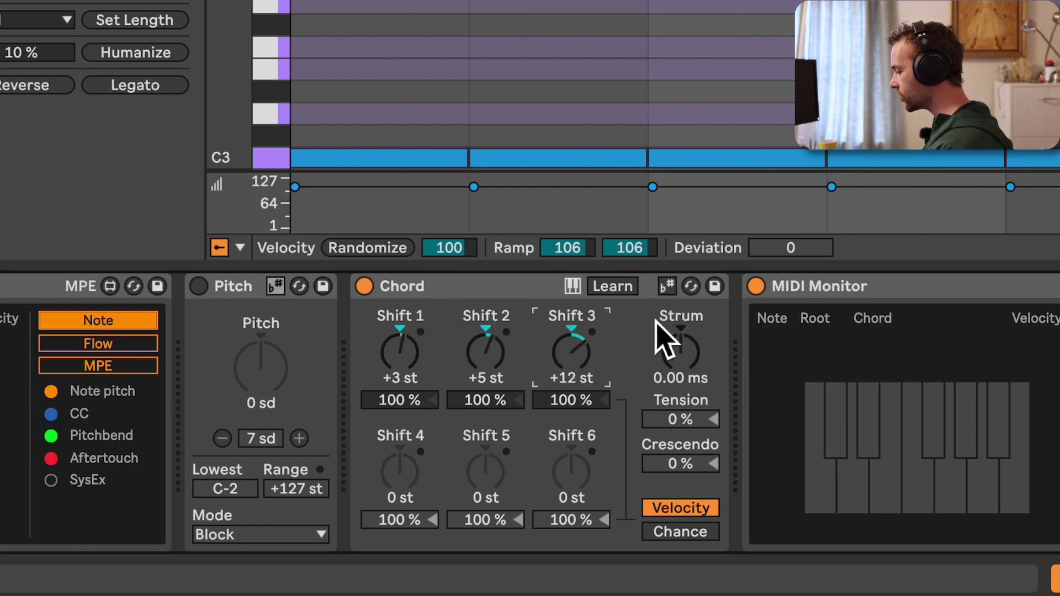
# Make Chord follow the clip's scale with Shift 1 at +2 sd, Shift 2 at +4 sd and Shift 3 at +7 sd, and audition it.
pyautogui.click(667, 286)
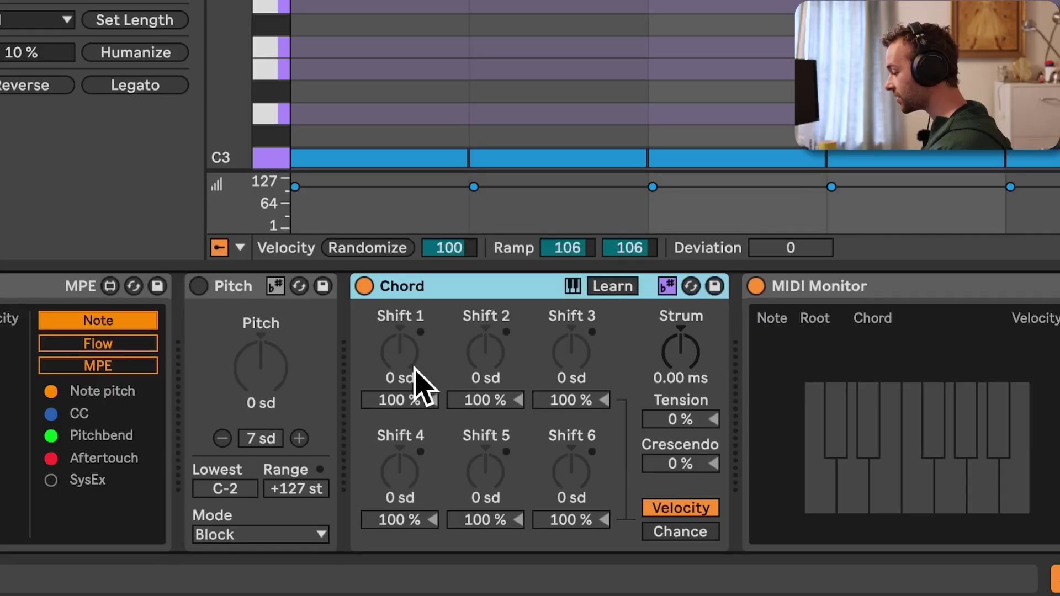
pyautogui.moveTo(426, 378); pyautogui.dragTo(425, 370)
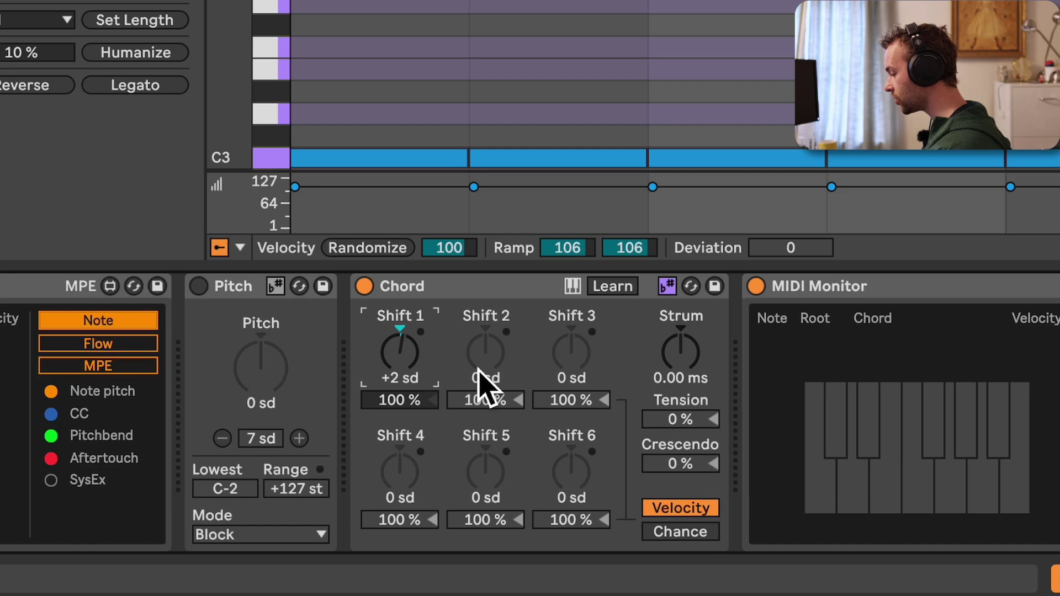
pyautogui.moveTo(486, 354); pyautogui.dragTo(485, 345)
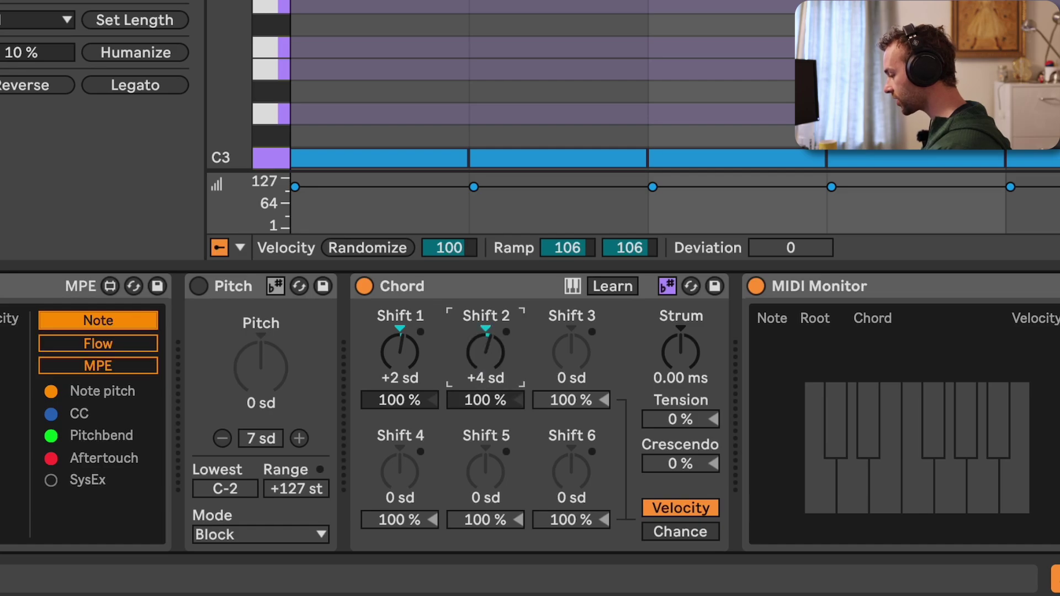
pyautogui.moveTo(568, 368); pyautogui.dragTo(567, 356)
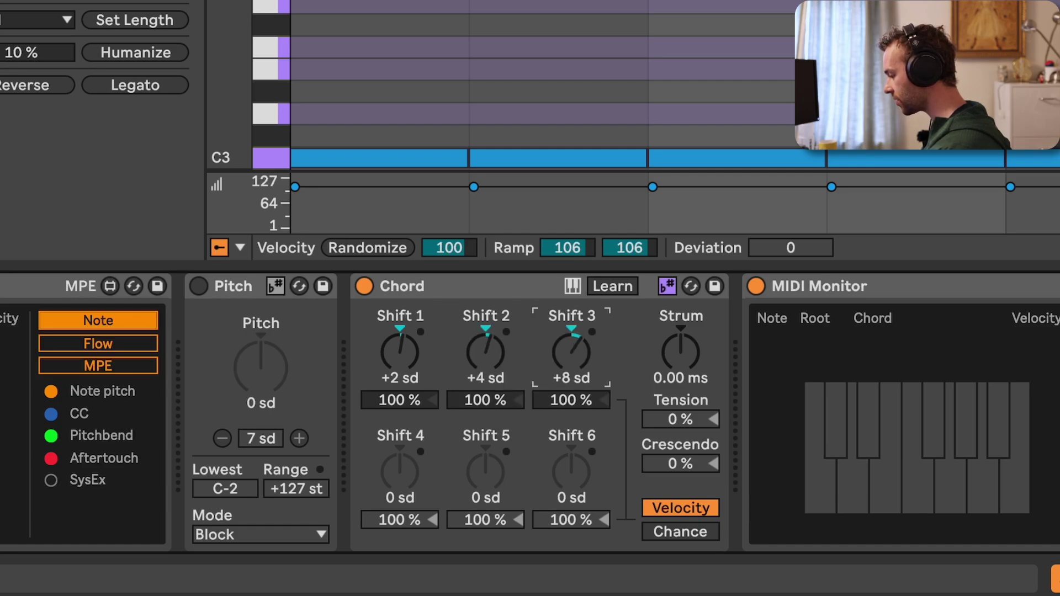
pyautogui.press('space')
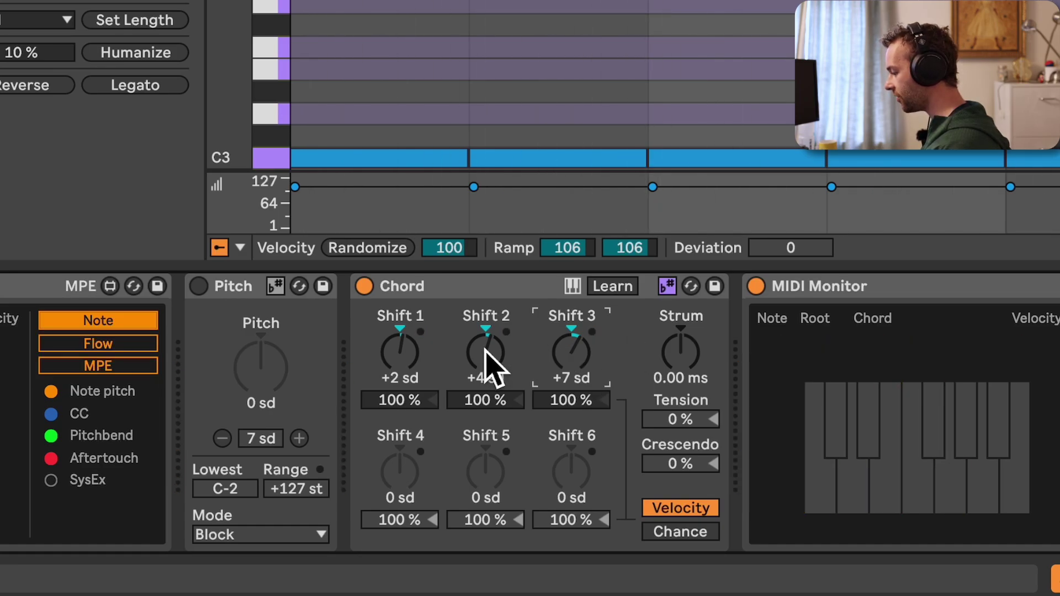
# Turn the Pitch effect back on and raise its shift to +7 sd while the clip plays through Chord.
pyautogui.click(208, 286)
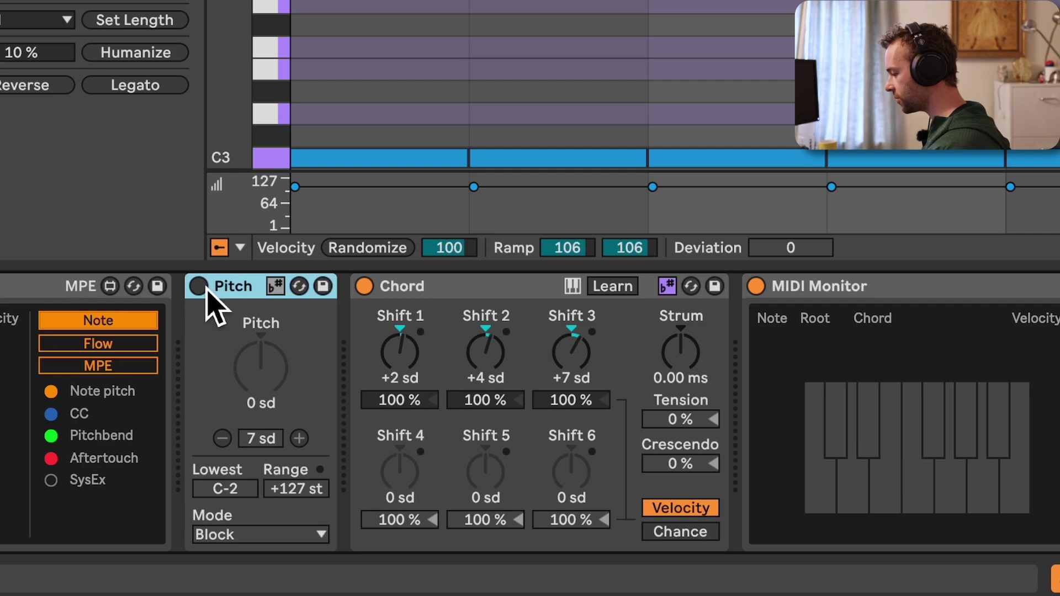
pyautogui.click(204, 288)
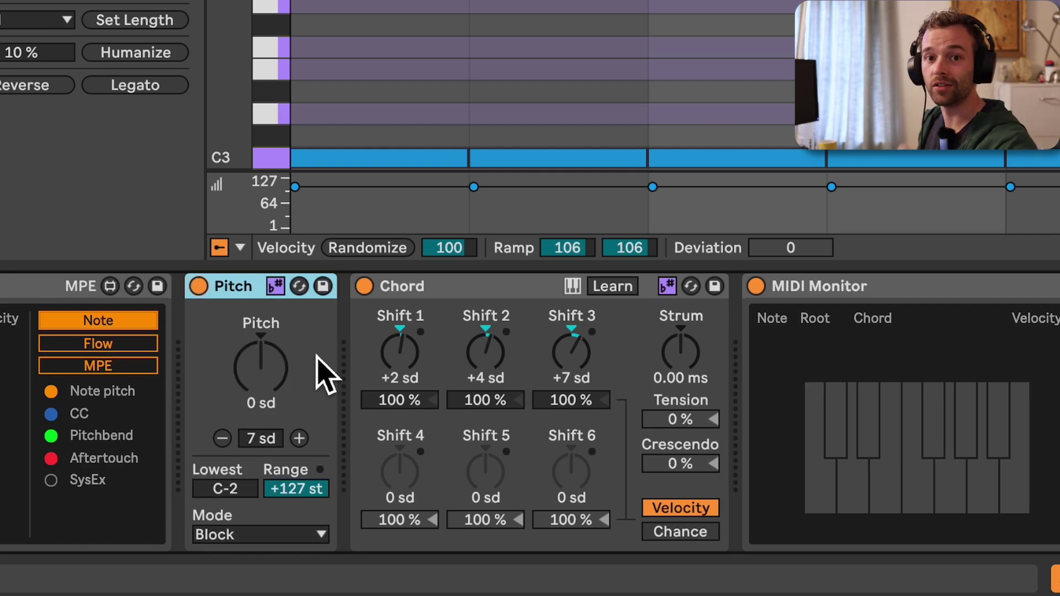
pyautogui.press('space')
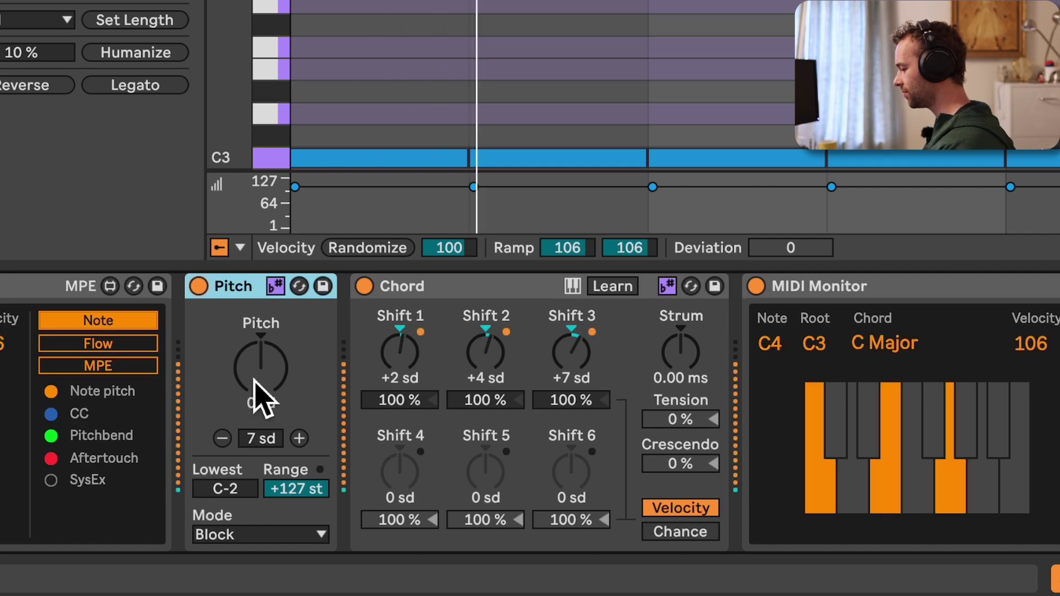
pyautogui.click(254, 379)
pyautogui.moveTo(254, 380); pyautogui.dragTo(254, 338)
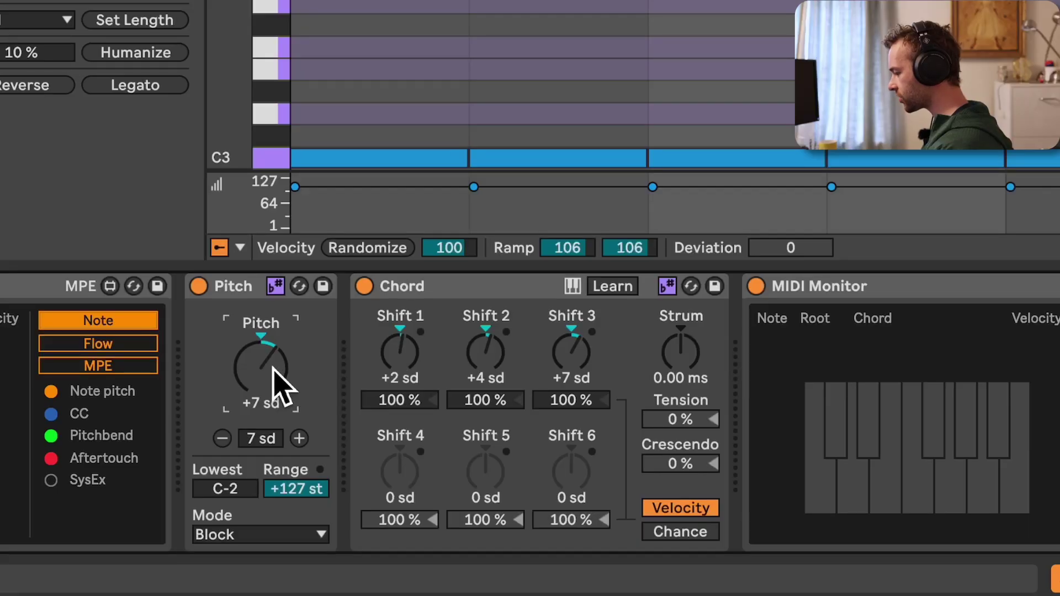
# Turn off scale awareness on the Pitch effect and reset Chord's Shifts 1, 2 and 3 to 0 sd.
pyautogui.click(282, 293)
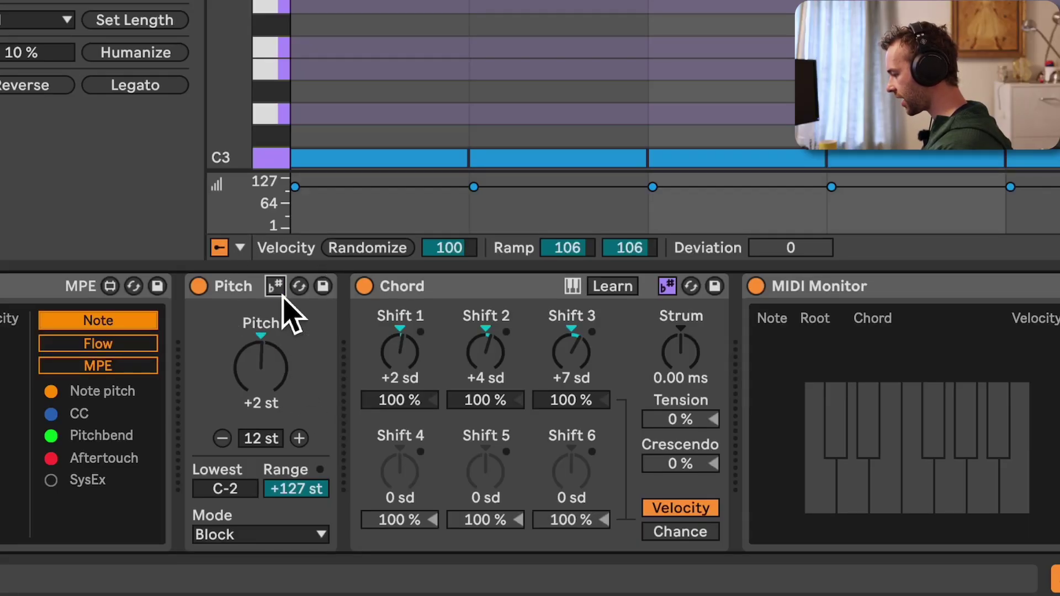
pyautogui.doubleClick(406, 359)
pyautogui.doubleClick(486, 359)
pyautogui.doubleClick(571, 353)
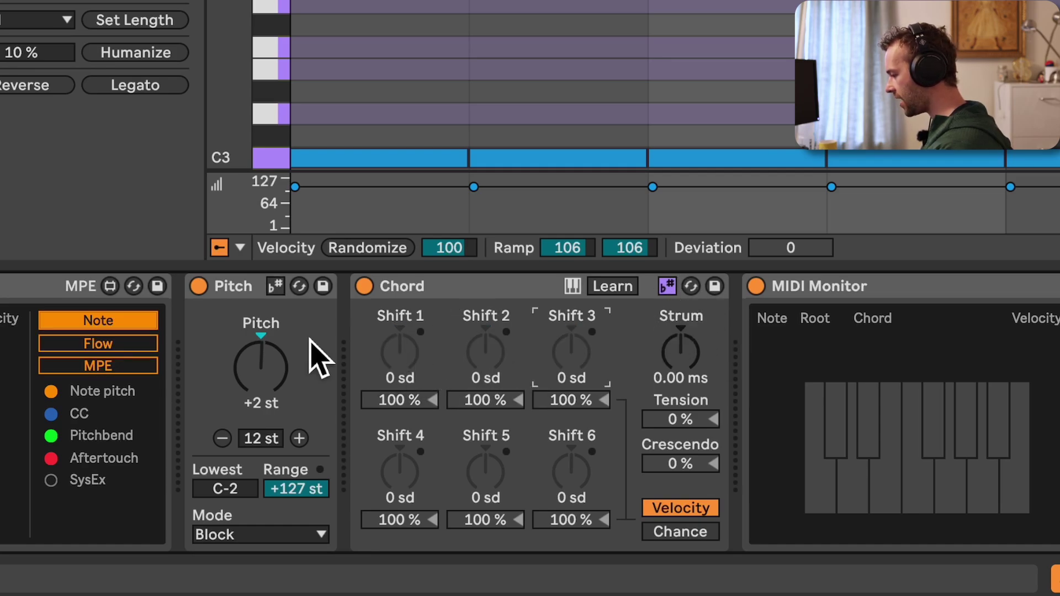
# Set the Pitch effect's shift to +1 st.
pyautogui.click(220, 362)
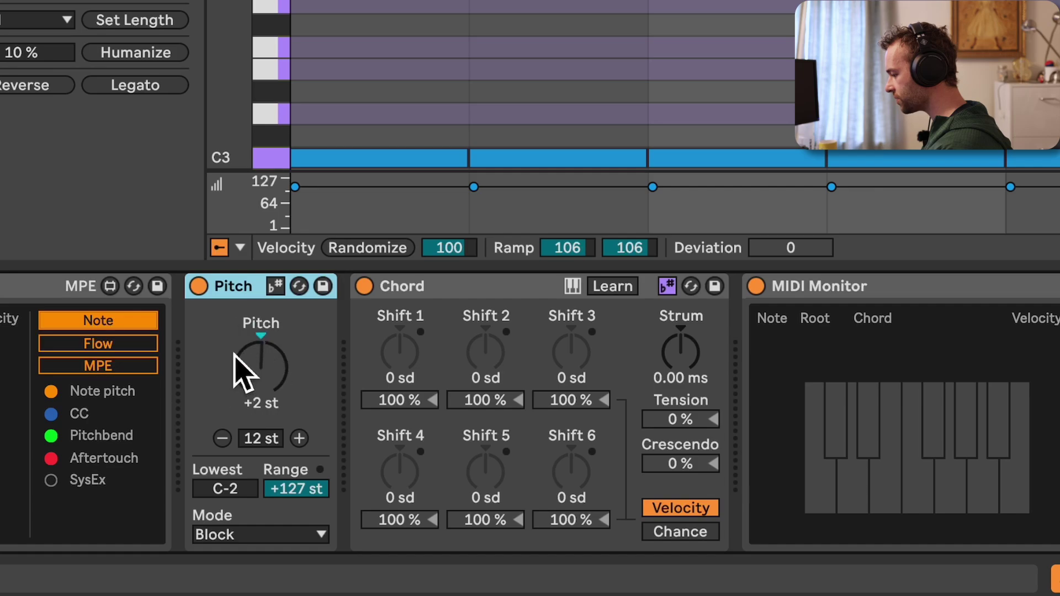
pyautogui.moveTo(267, 386); pyautogui.dragTo(267, 383)
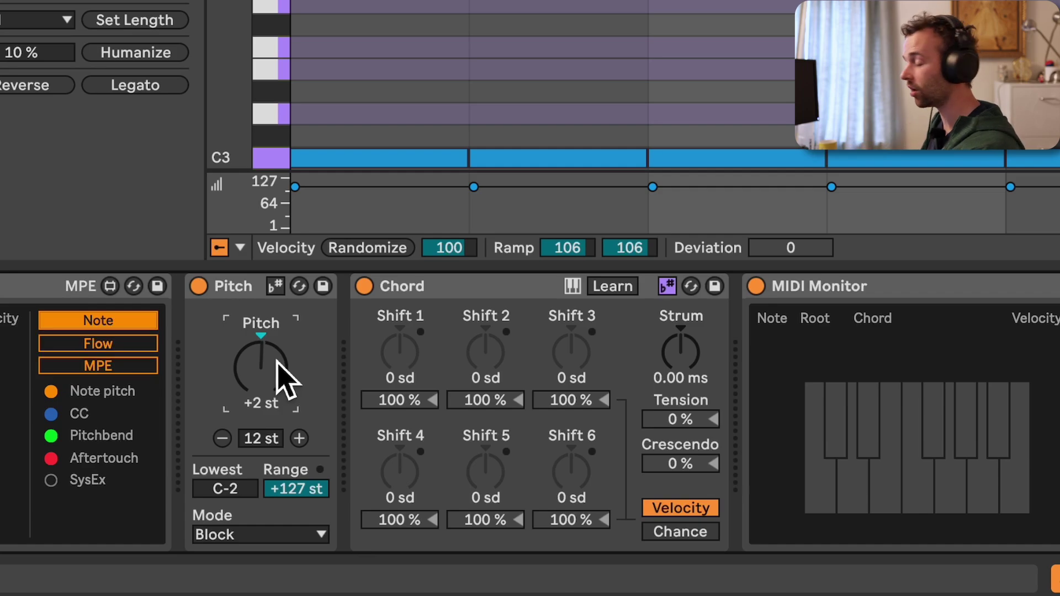
pyautogui.click(474, 286)
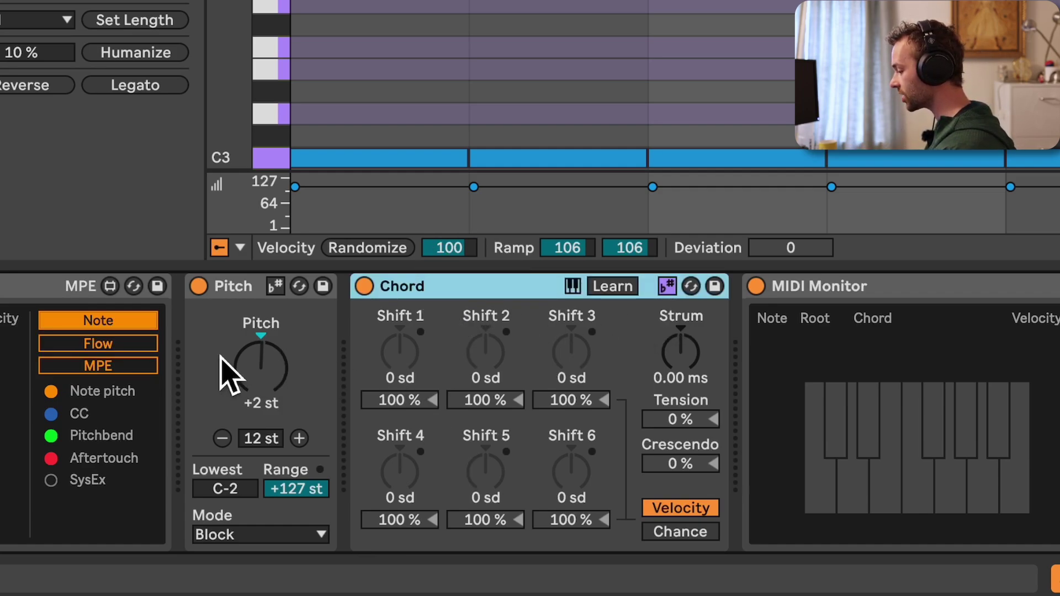
pyautogui.moveTo(281, 395)
pyautogui.mouseDown()
pyautogui.moveTo(282, 349)
pyautogui.moveTo(281, 434)
pyautogui.moveTo(281, 396)
pyautogui.mouseUp()
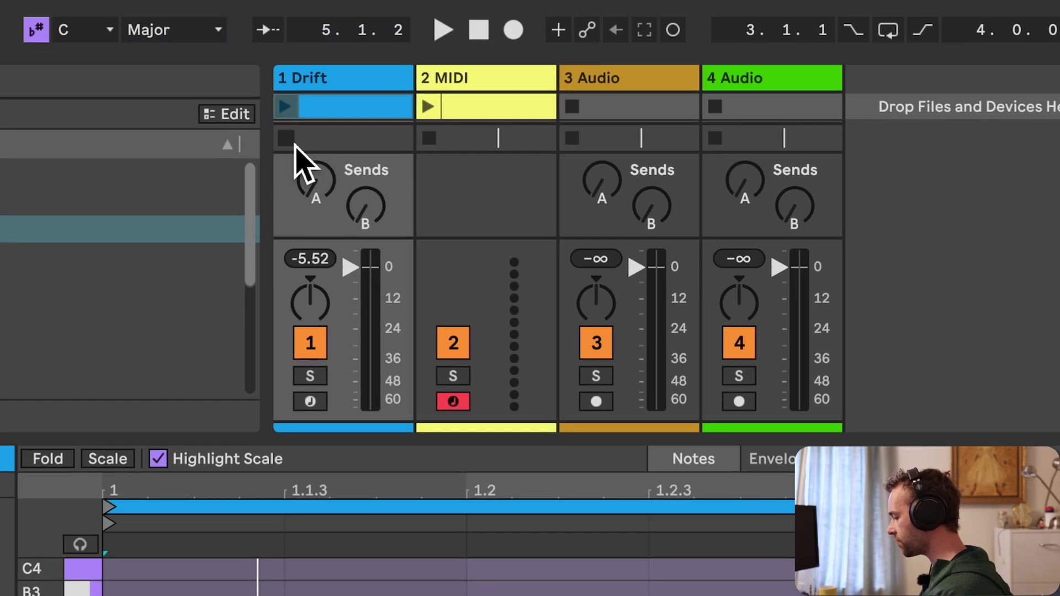
# Arm the Drift track for recording and select its second clip slot.
pyautogui.click(323, 408)
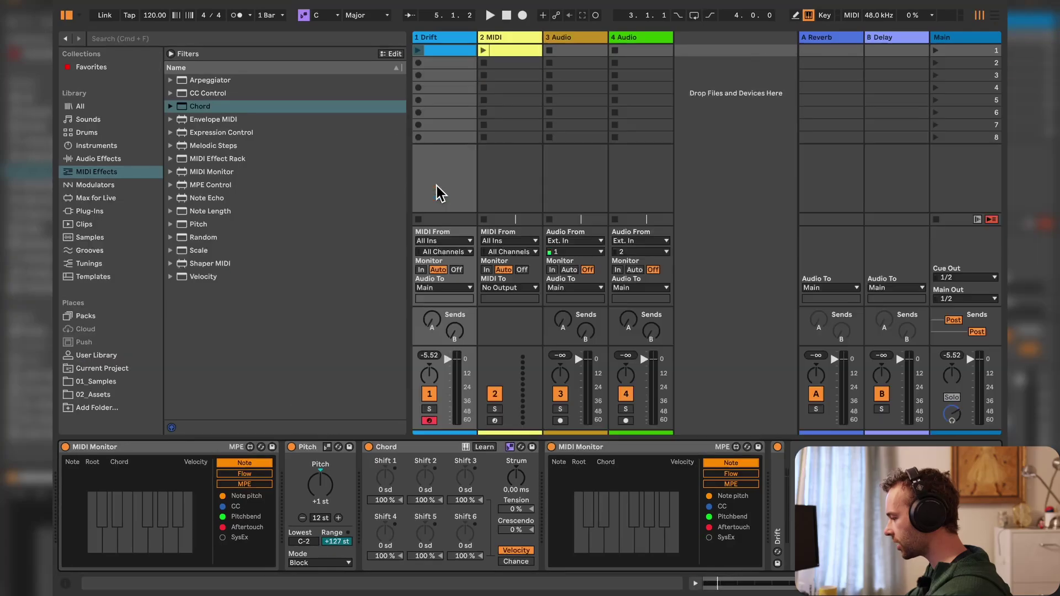
pyautogui.click(445, 63)
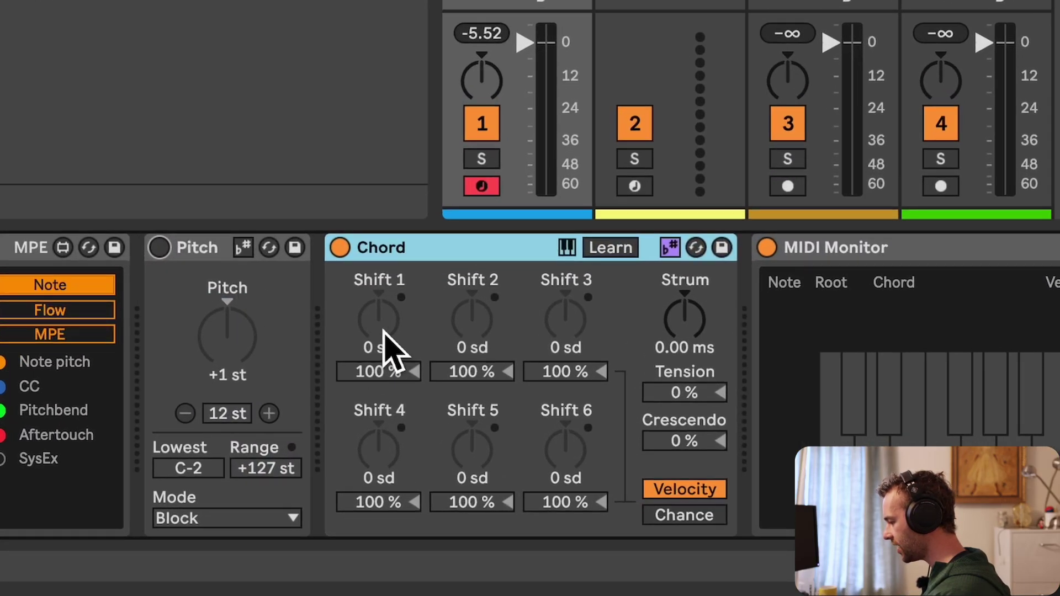
# Set Chord's Shift 1 to +6 sd, Shift 2 to -4 sd and Shift 3 to +4 sd.
pyautogui.moveTo(384, 332); pyautogui.dragTo(385, 305)
pyautogui.moveTo(473, 341); pyautogui.dragTo(473, 359)
pyautogui.moveTo(552, 339); pyautogui.dragTo(551, 326)
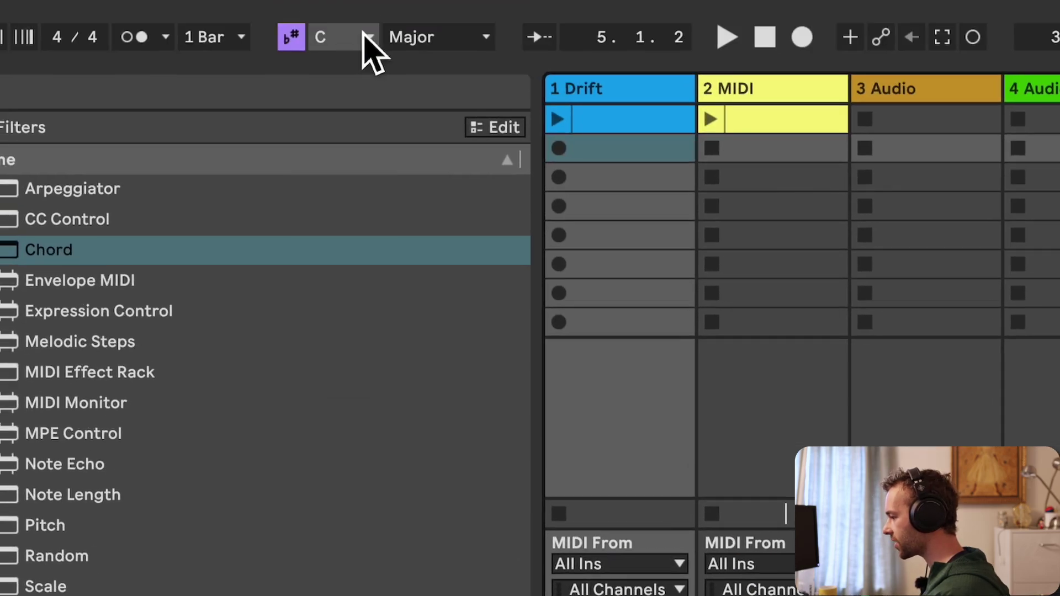
# Set the song scale's root to E, trying Minor before choosing Mixolydian.
pyautogui.click(359, 37)
pyautogui.click(362, 168)
pyautogui.click(430, 37)
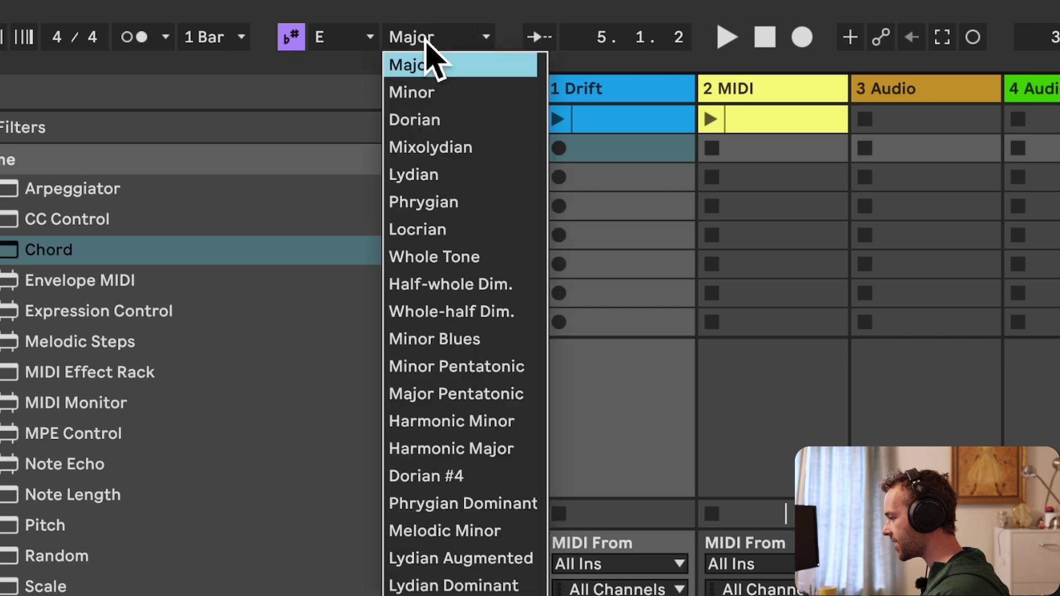
pyautogui.click(469, 92)
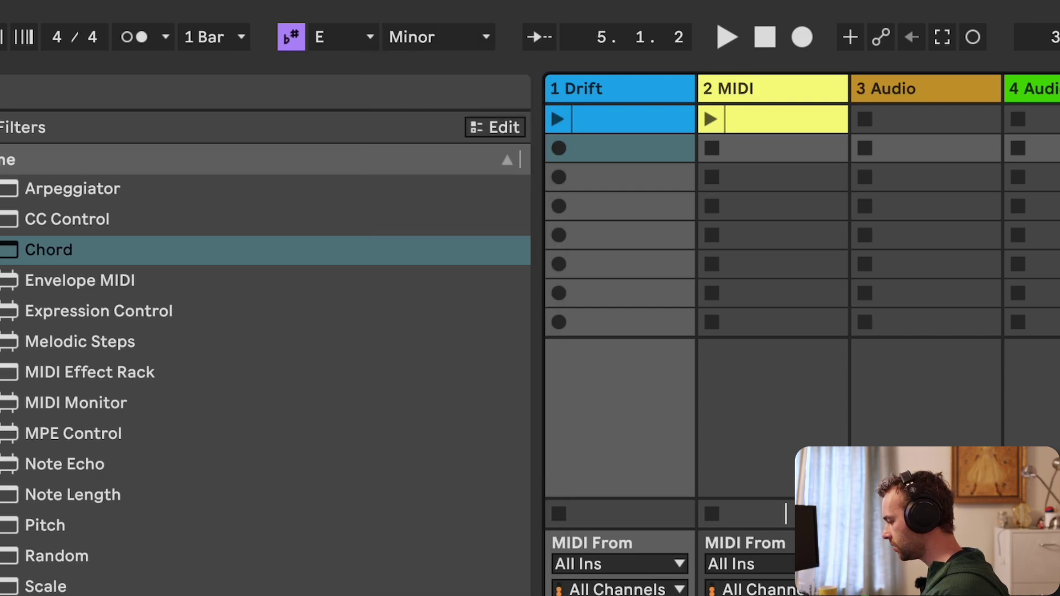
pyautogui.click(436, 37)
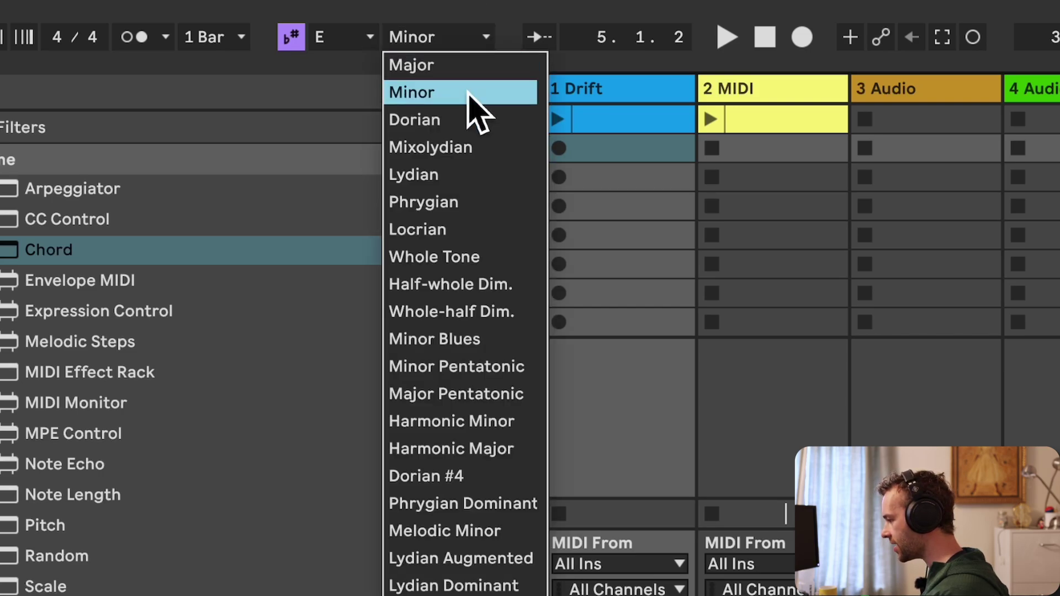
pyautogui.click(485, 174)
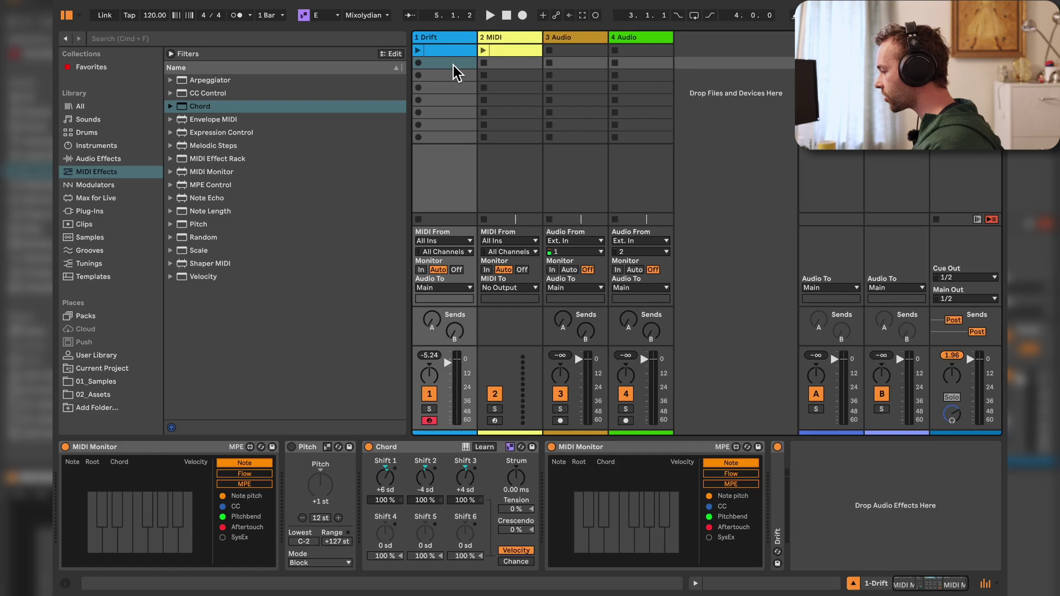
# Create an empty clip in the Drift track's second slot and generate notes in it with the Seed generator.
pyautogui.doubleClick(453, 63)
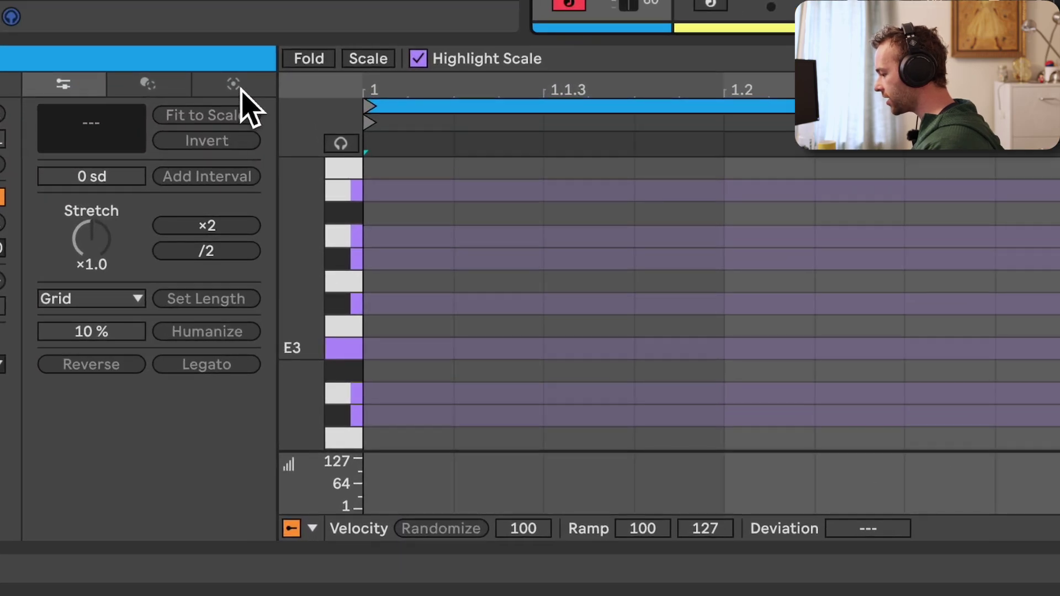
pyautogui.click(241, 88)
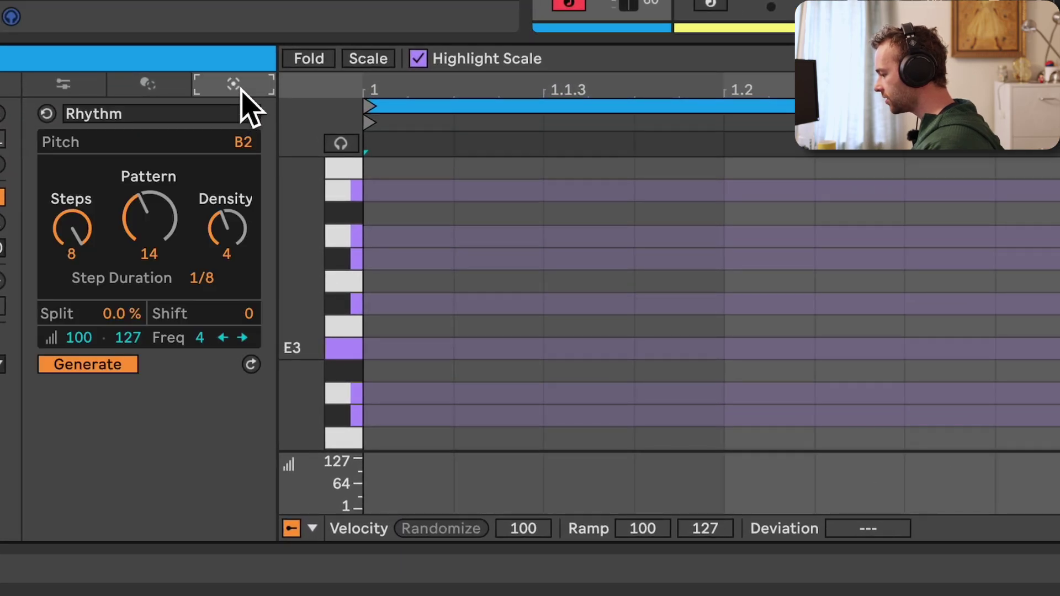
pyautogui.click(249, 114)
pyautogui.click(210, 194)
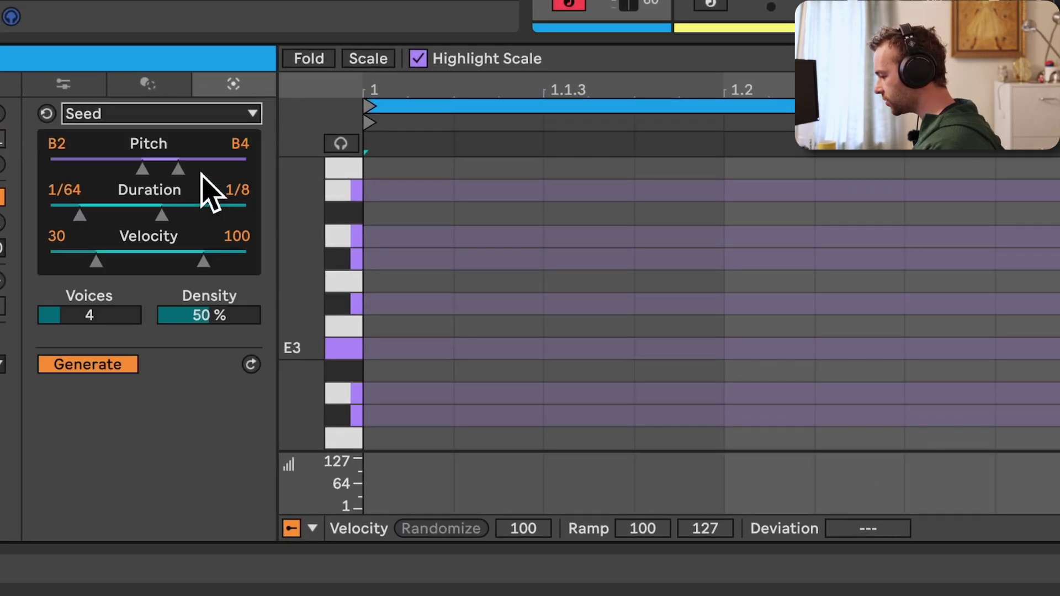
pyautogui.click(252, 365)
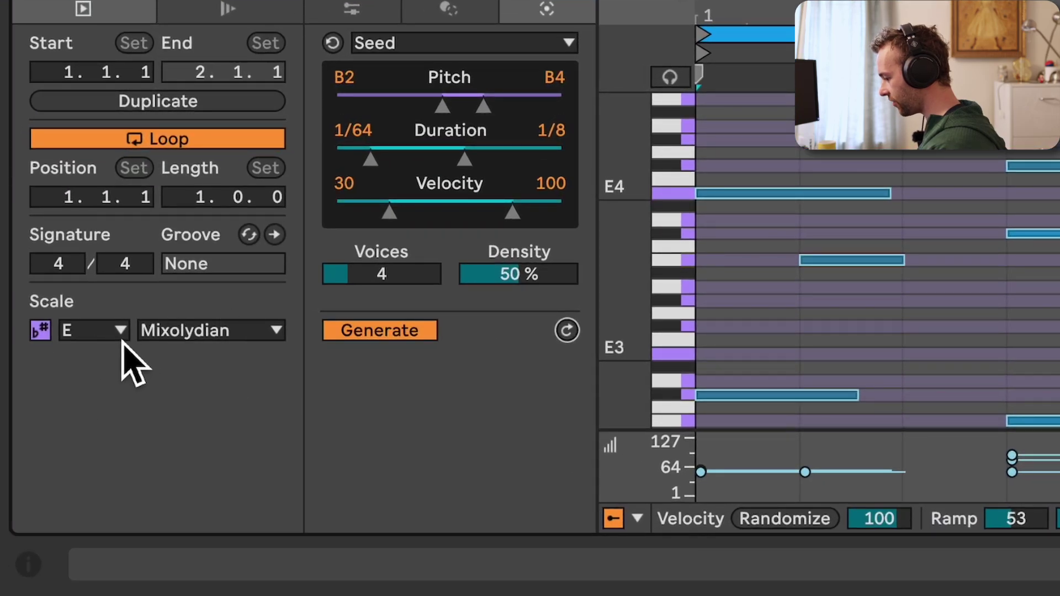
# Change the clip's scale root to A and regenerate the Seed notes.
pyautogui.click(122, 337)
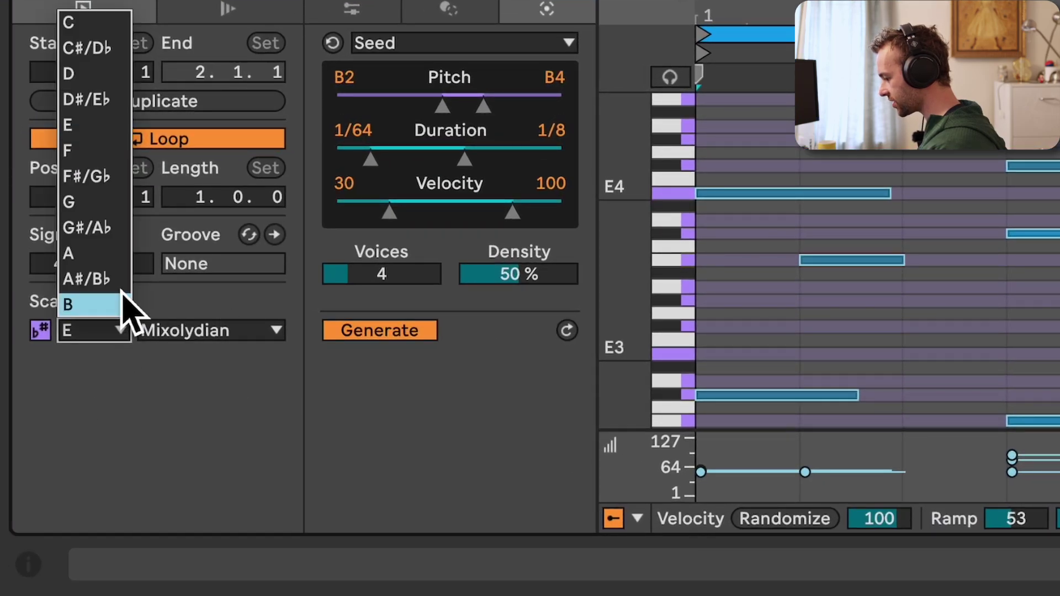
pyautogui.click(124, 253)
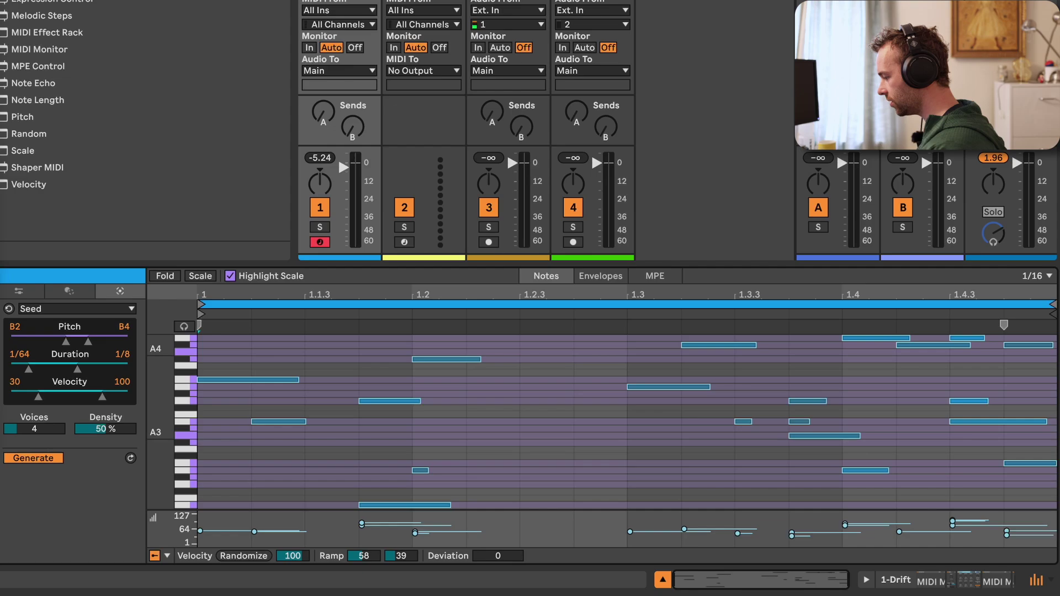
pyautogui.hotkey('ctrl', 'Return')
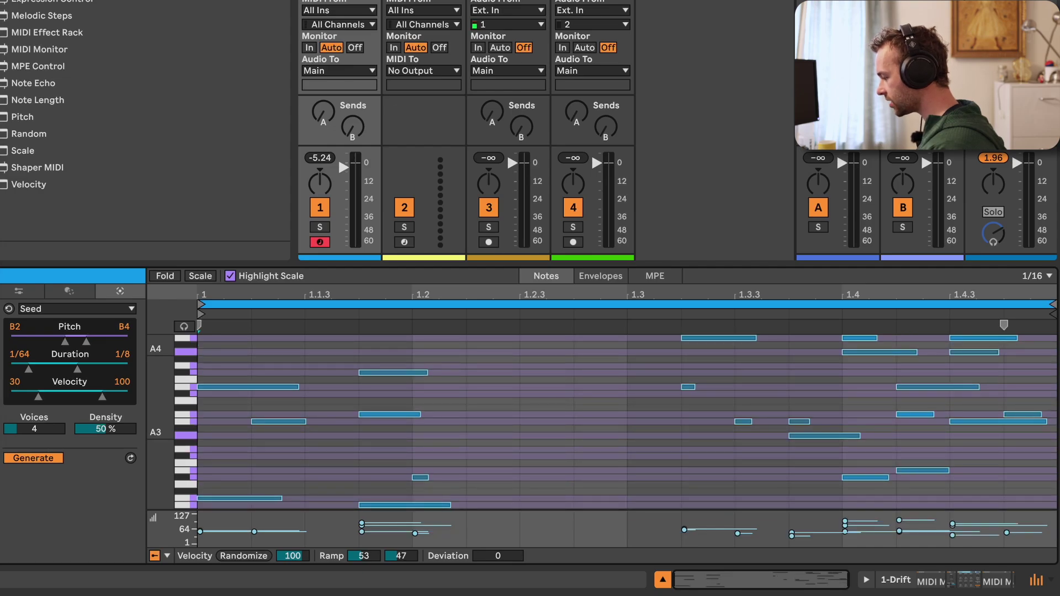
pyautogui.hotkey('ctrl', 'Return')
# Switch off the clip's scale and generate several new Seed variations.
pyautogui.click(135, 461)
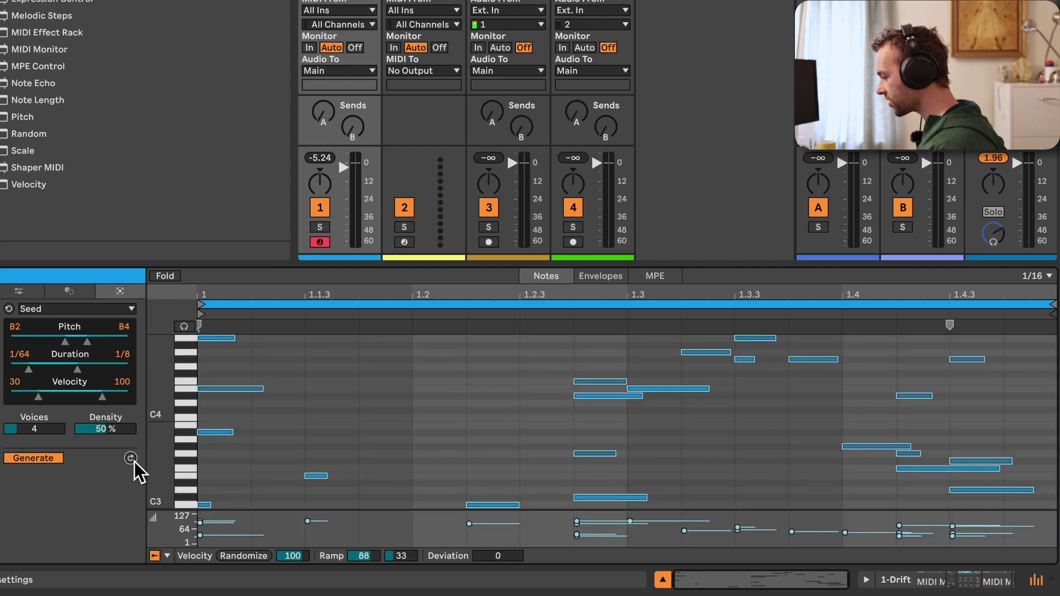
pyautogui.click(135, 461)
pyautogui.click(135, 461)
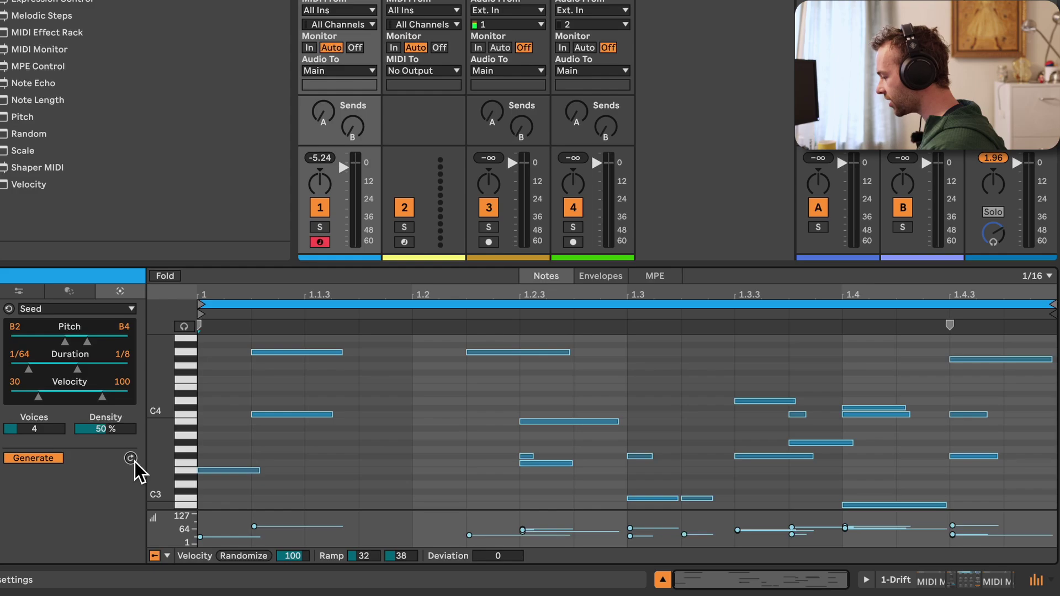
pyautogui.click(135, 461)
pyautogui.click(134, 462)
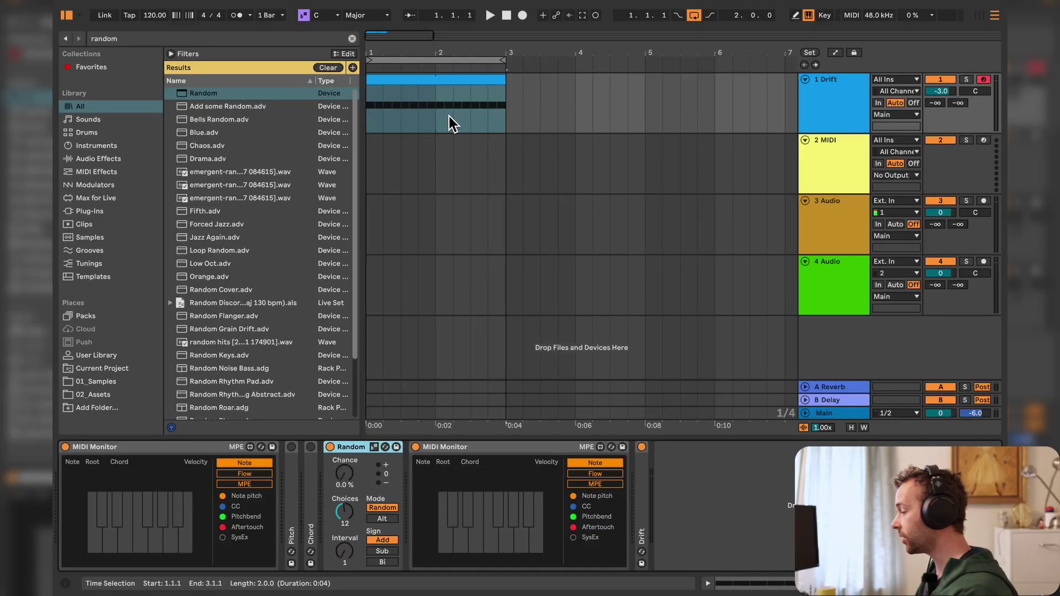
# Select the two bars of clips on the Drift track in the Arrangement and play them.
pyautogui.moveTo(373, 111); pyautogui.dragTo(506, 111)
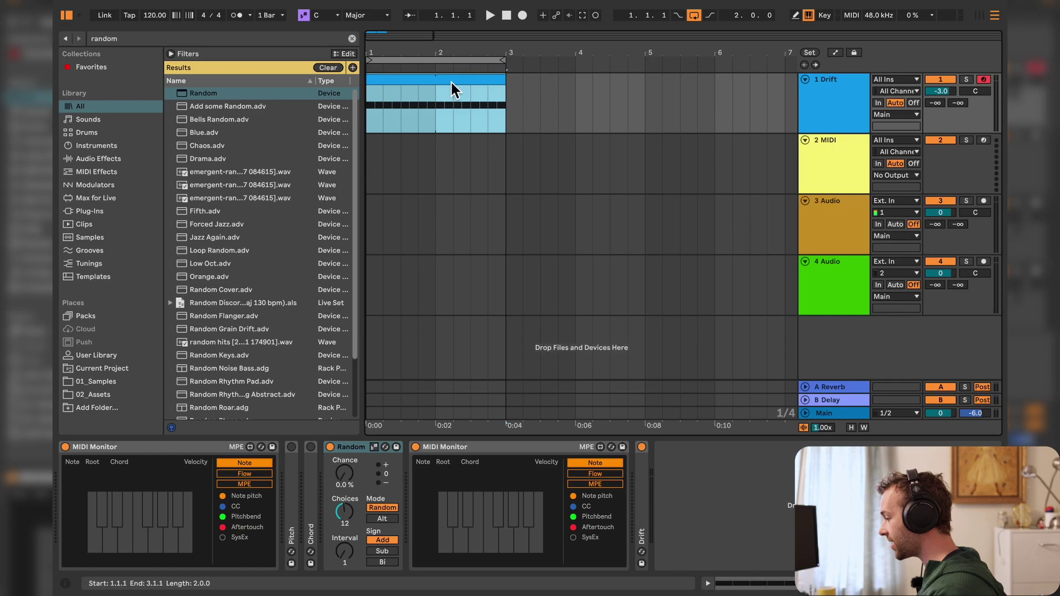
pyautogui.press('space')
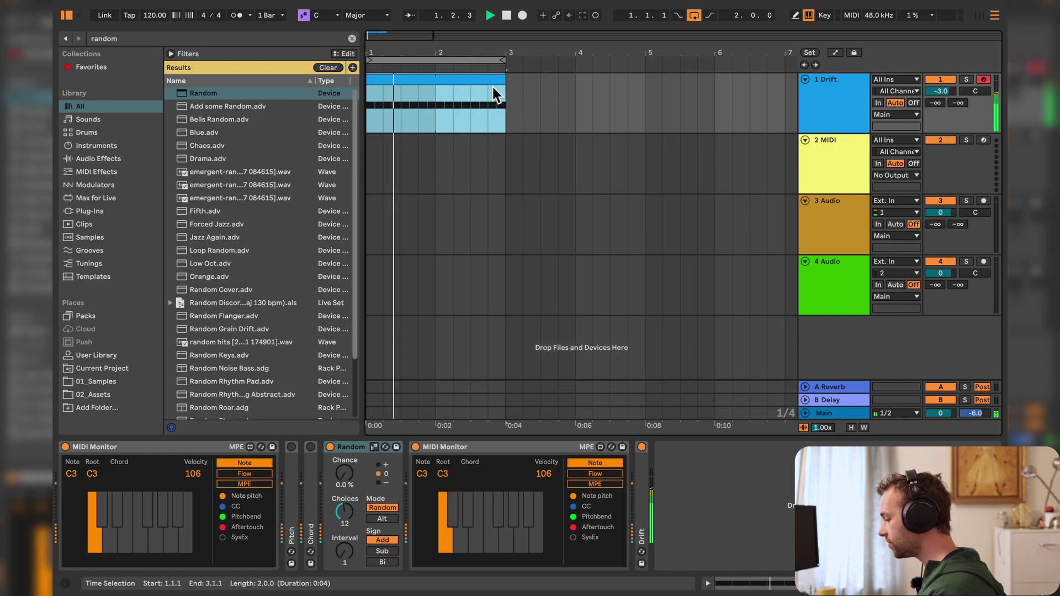
pyautogui.press('space')
# Set the Random device's Chance to 50 % and play the Drift clips through it.
pyautogui.click(348, 449)
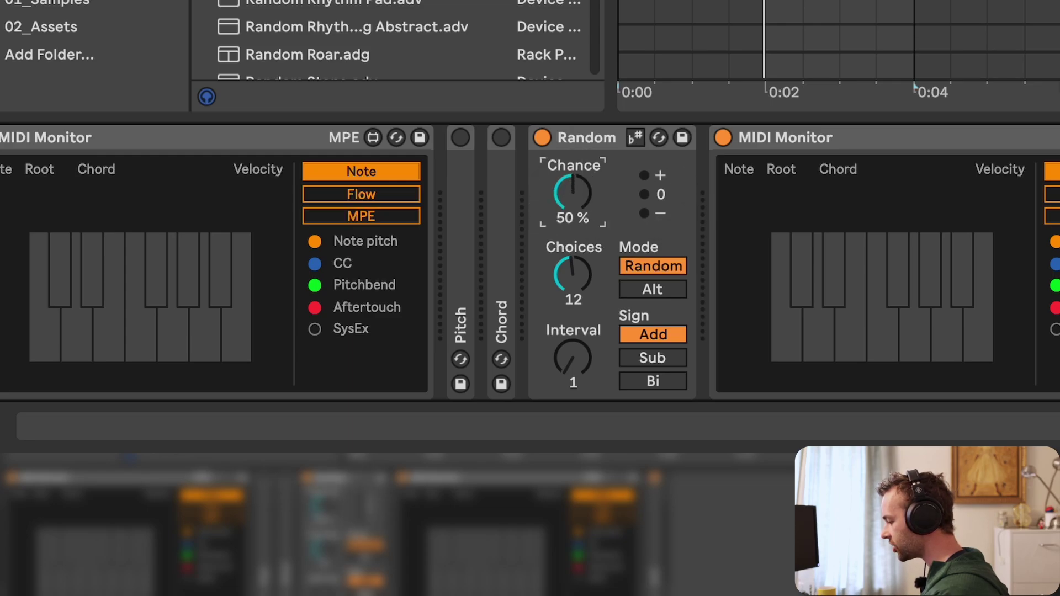
pyautogui.press('space')
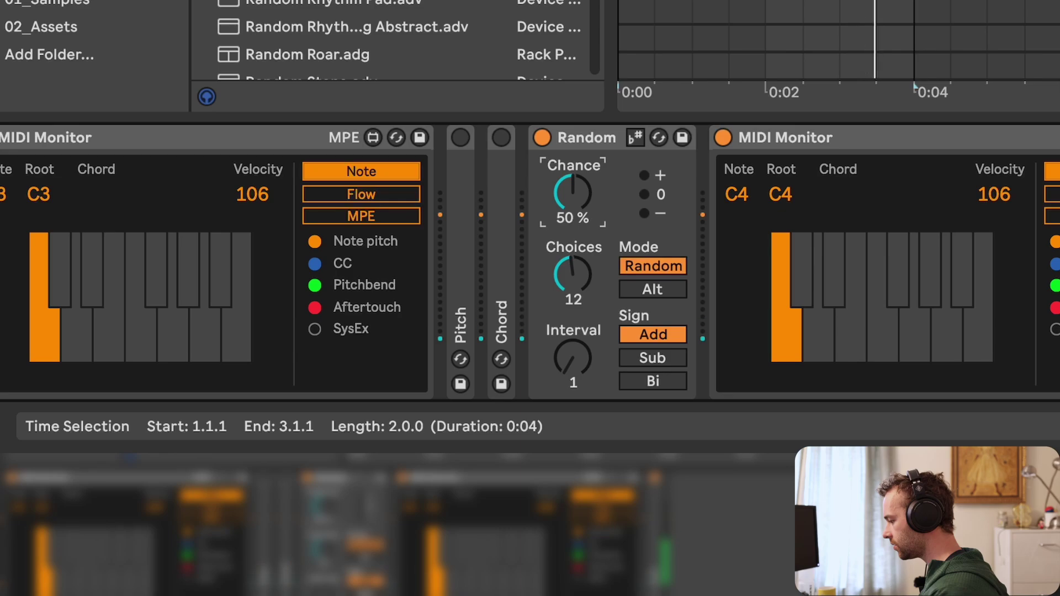
# Show automation for Random's Use Song Scale switch in a new lane and turn it on for the second bar only.
pyautogui.click(628, 156)
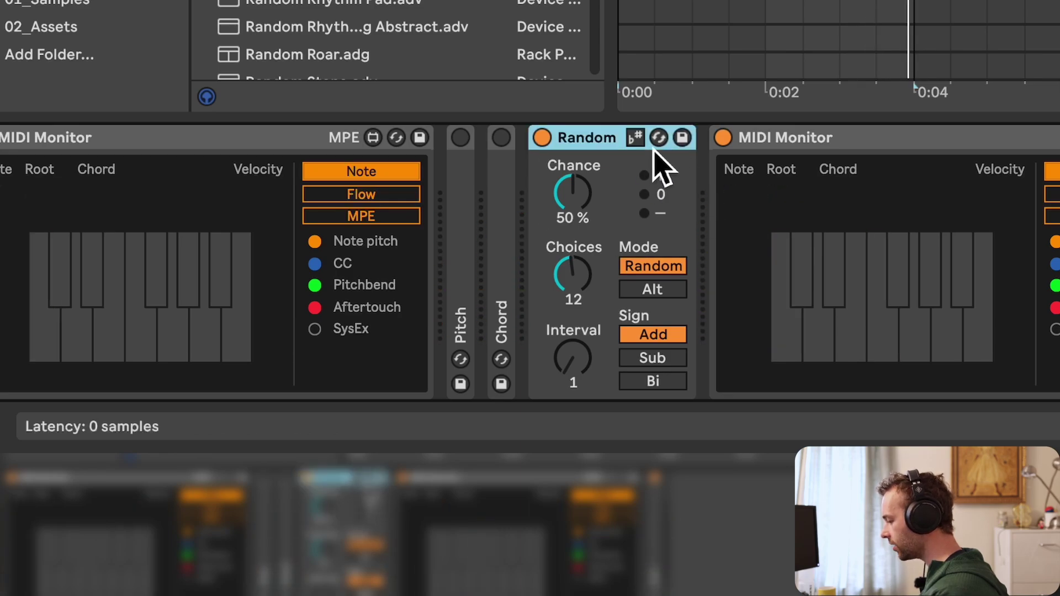
pyautogui.rightClick(653, 161)
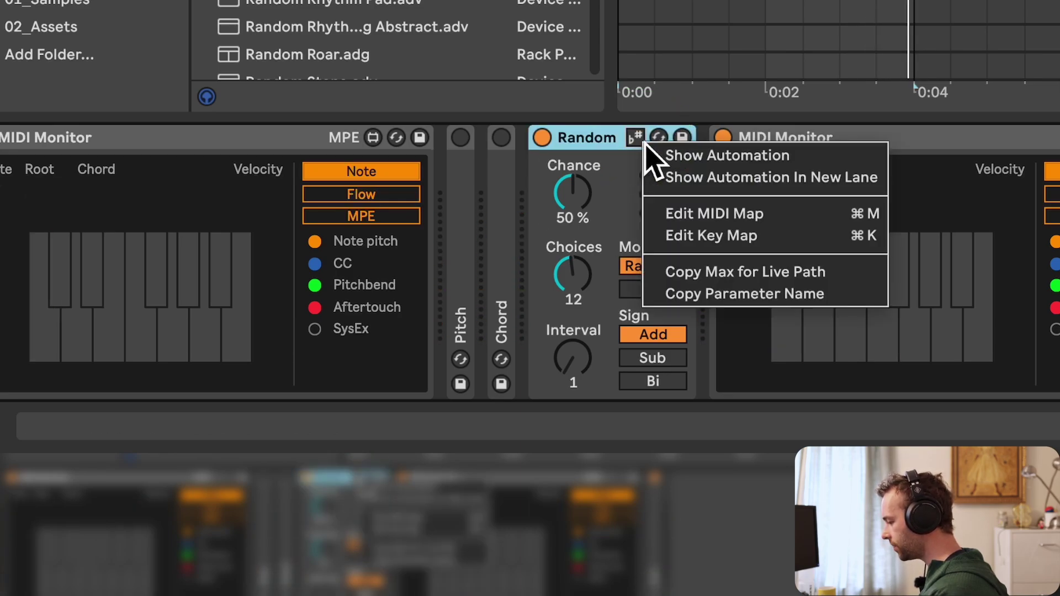
pyautogui.click(691, 186)
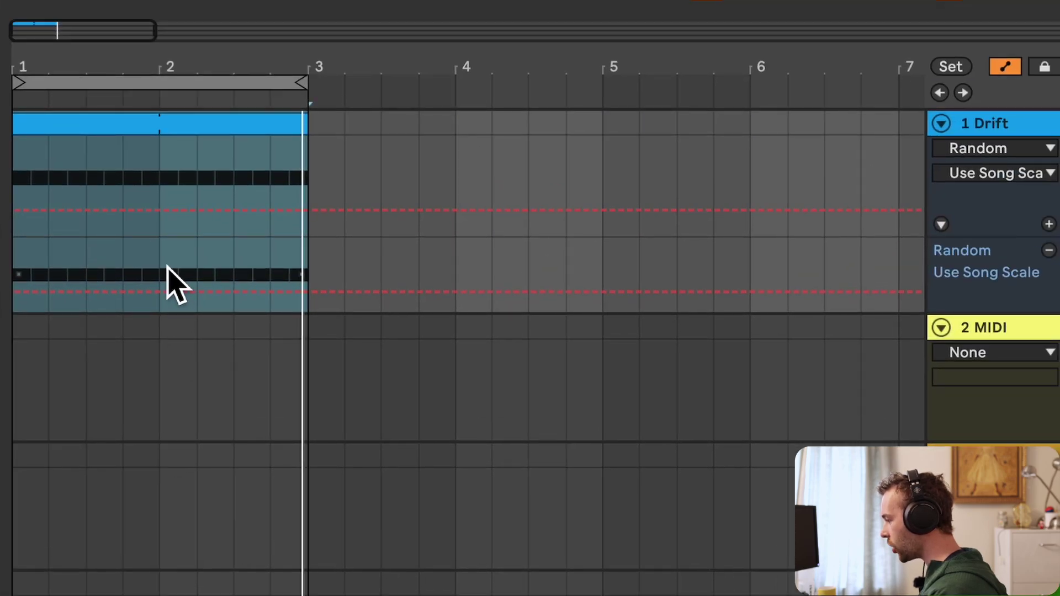
pyautogui.moveTo(168, 276); pyautogui.dragTo(313, 289)
pyautogui.click(279, 292)
# Review the automated bars, return to the Drift track's device chain and play the clips through Random.
pyautogui.click(49, 273)
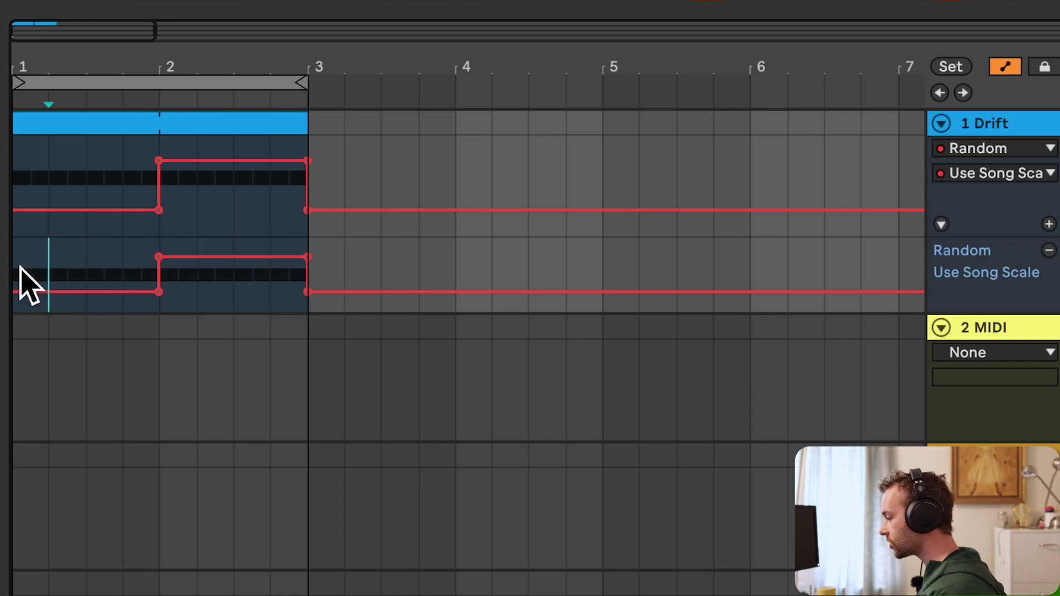
pyautogui.moveTo(20, 270)
pyautogui.mouseDown()
pyautogui.moveTo(133, 279)
pyautogui.moveTo(293, 265)
pyautogui.moveTo(305, 279)
pyautogui.mouseUp()
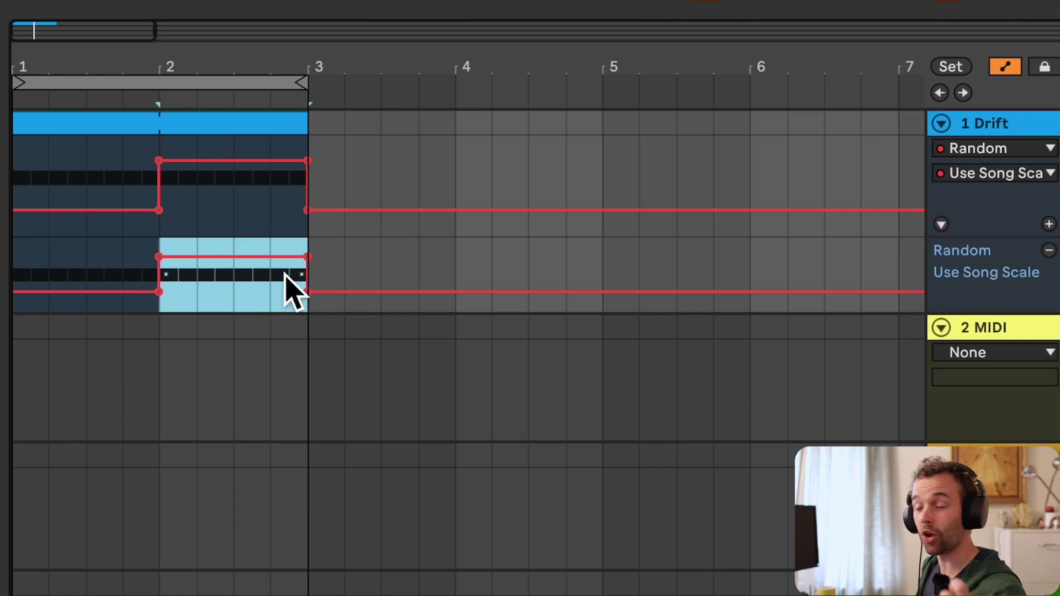
pyautogui.click(234, 124)
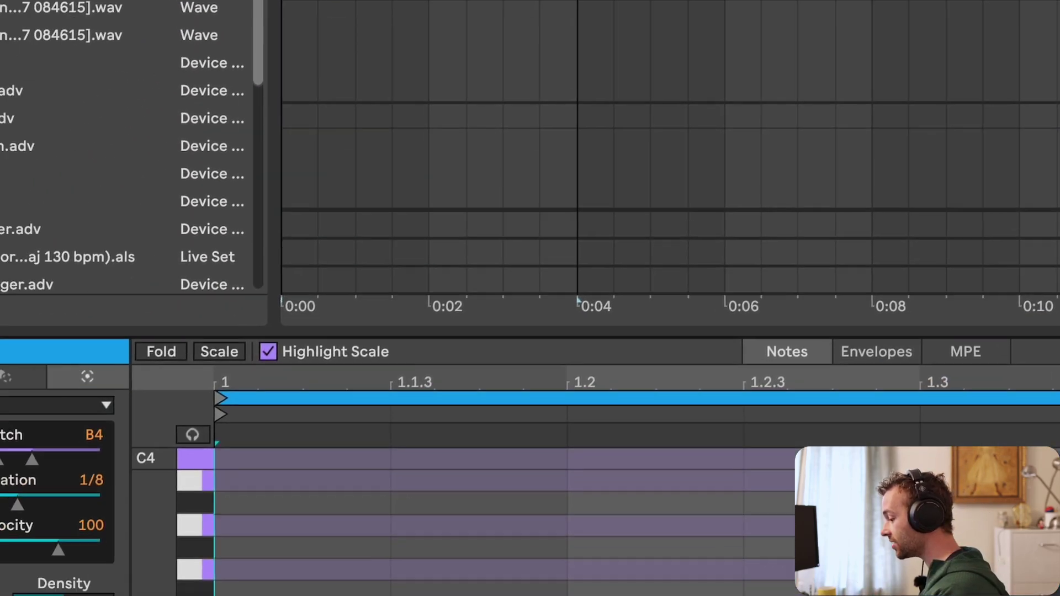
pyautogui.hotkey('shift', 'Tab')
pyautogui.press('space')
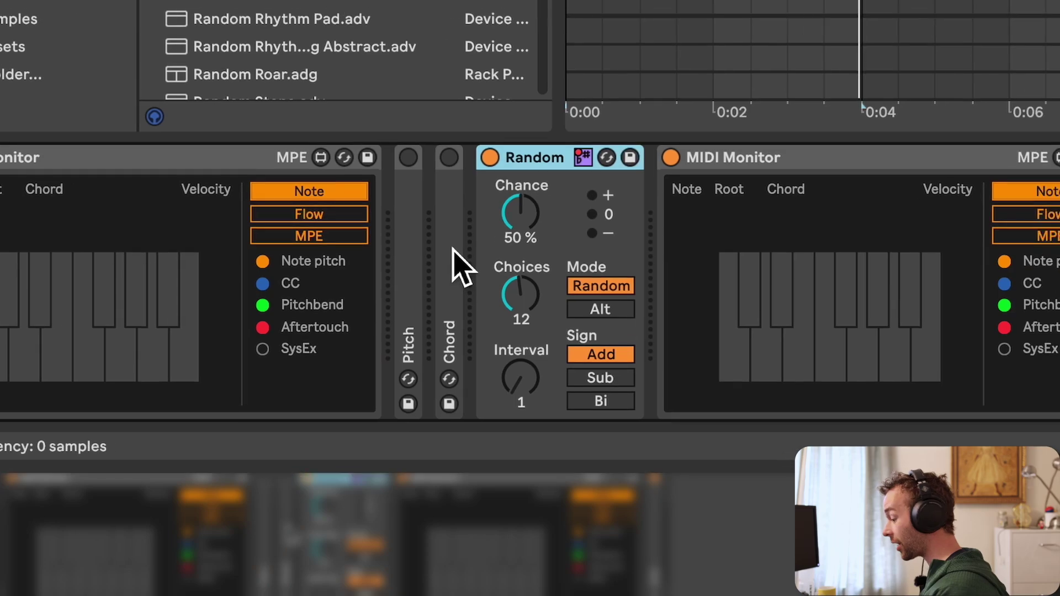
# Unfold and group the Pitch and Chord devices into a MIDI Effect Rack and turn both effects on.
pyautogui.doubleClick(508, 250)
pyautogui.doubleClick(474, 226)
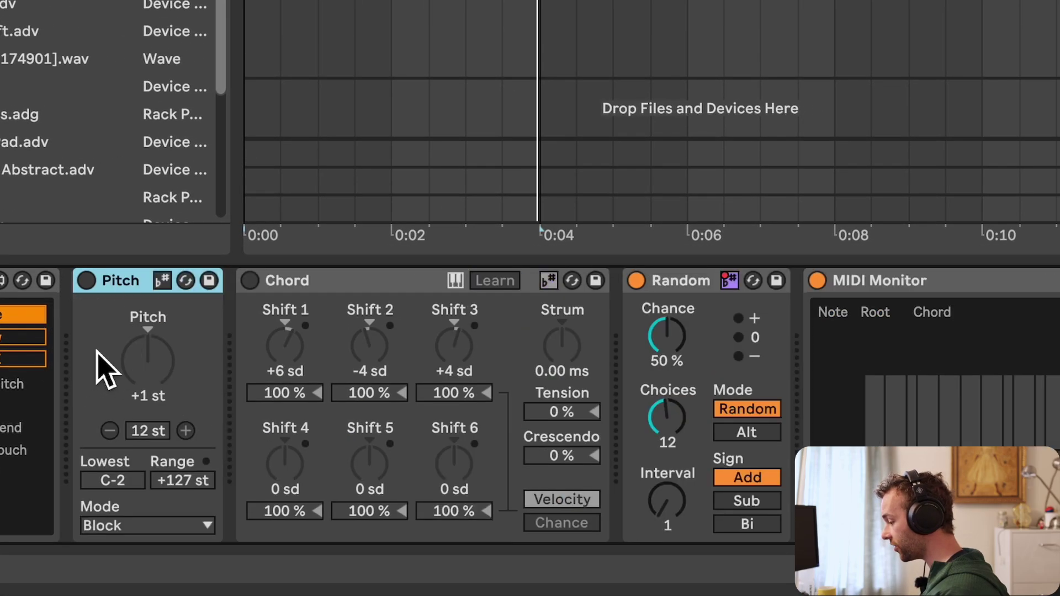
pyautogui.click(377, 285)
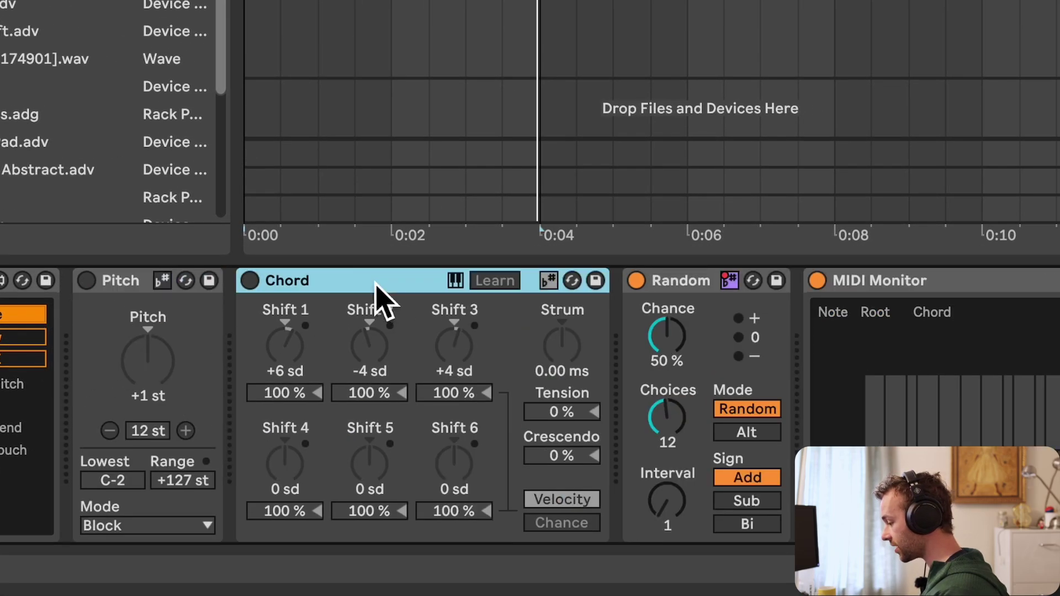
pyautogui.keyDown('shift'); pyautogui.click(146, 292); pyautogui.keyUp('shift')
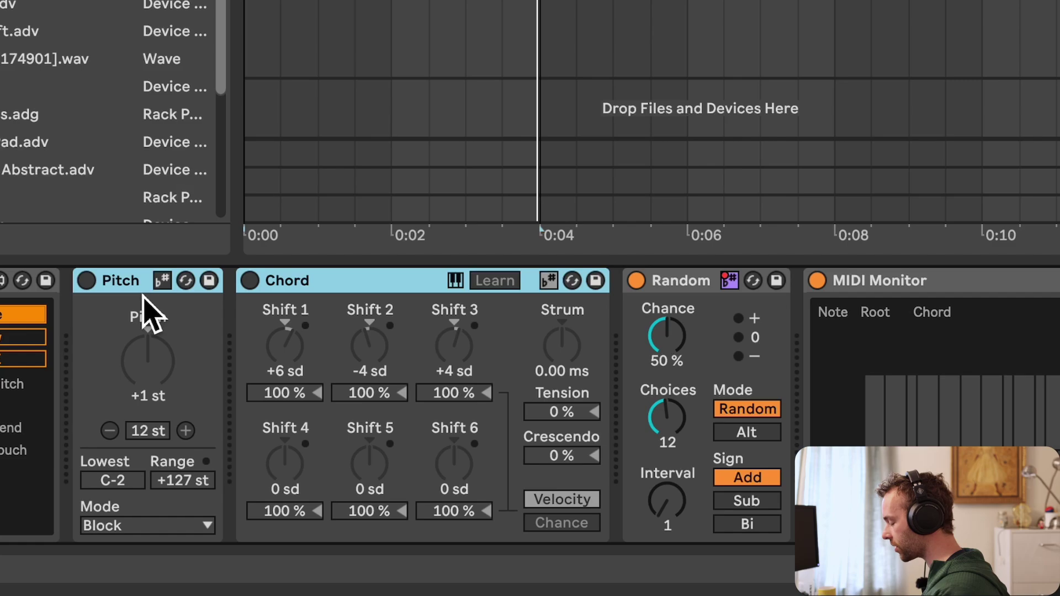
pyautogui.hotkey('ctrl', 'g')
pyautogui.click(150, 313)
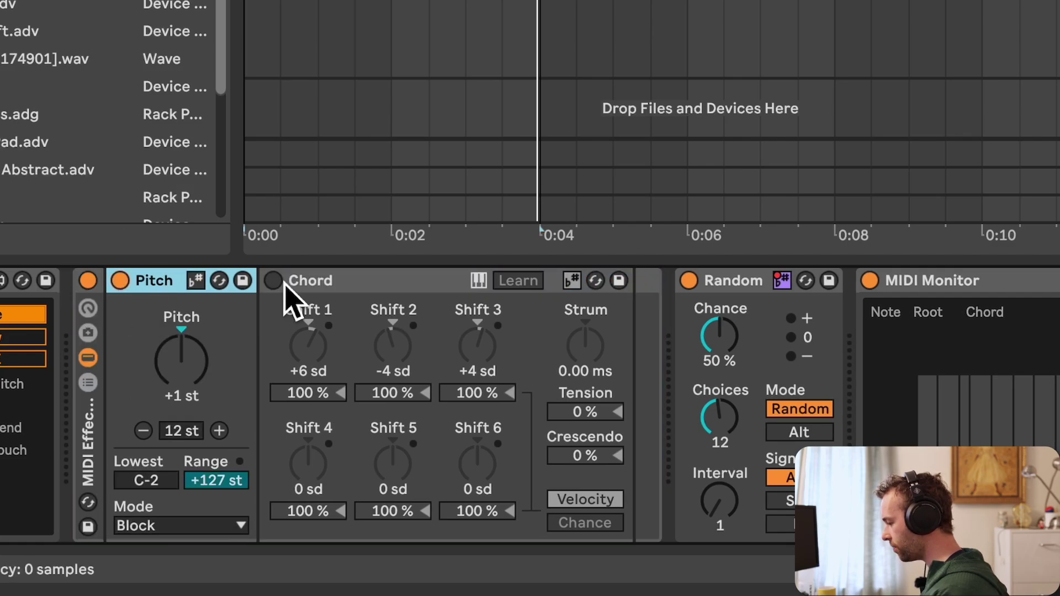
pyautogui.click(273, 281)
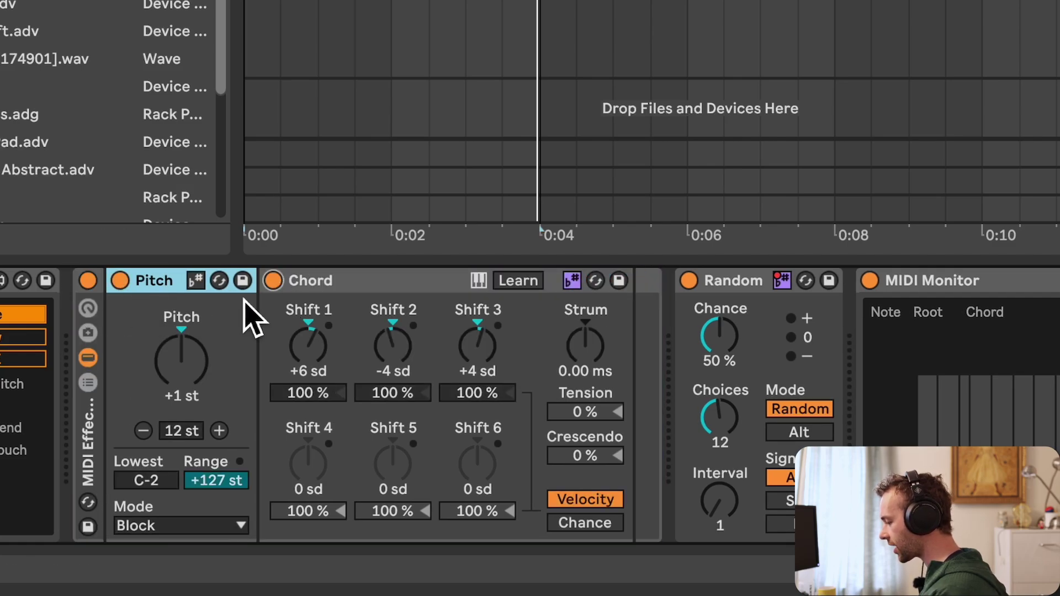
# Map the Use Song Scale switches of both Pitch and Chord to the rack's Macro 1.
pyautogui.rightClick(199, 283)
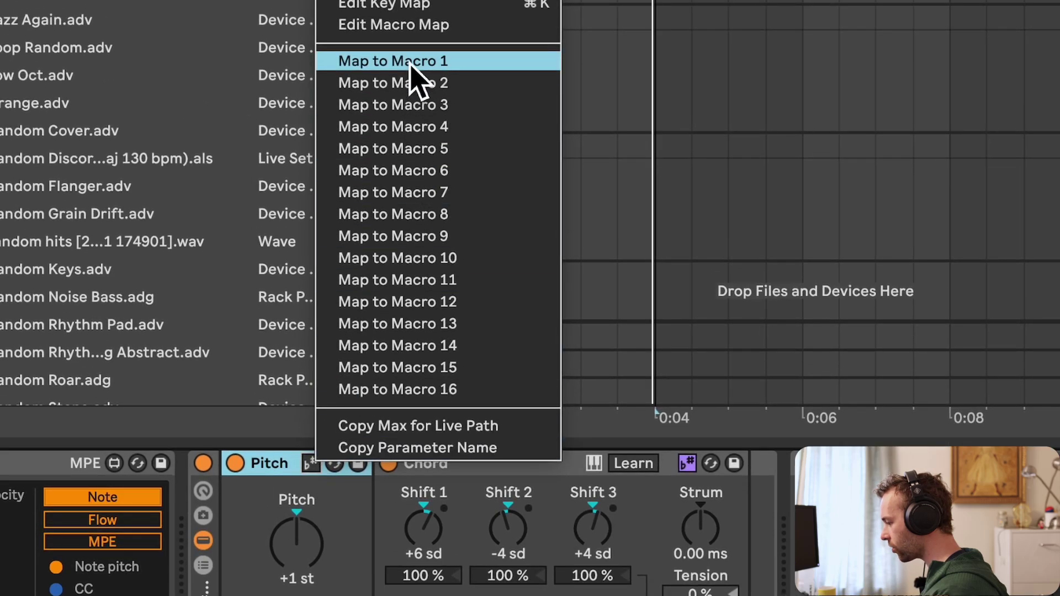
pyautogui.click(411, 63)
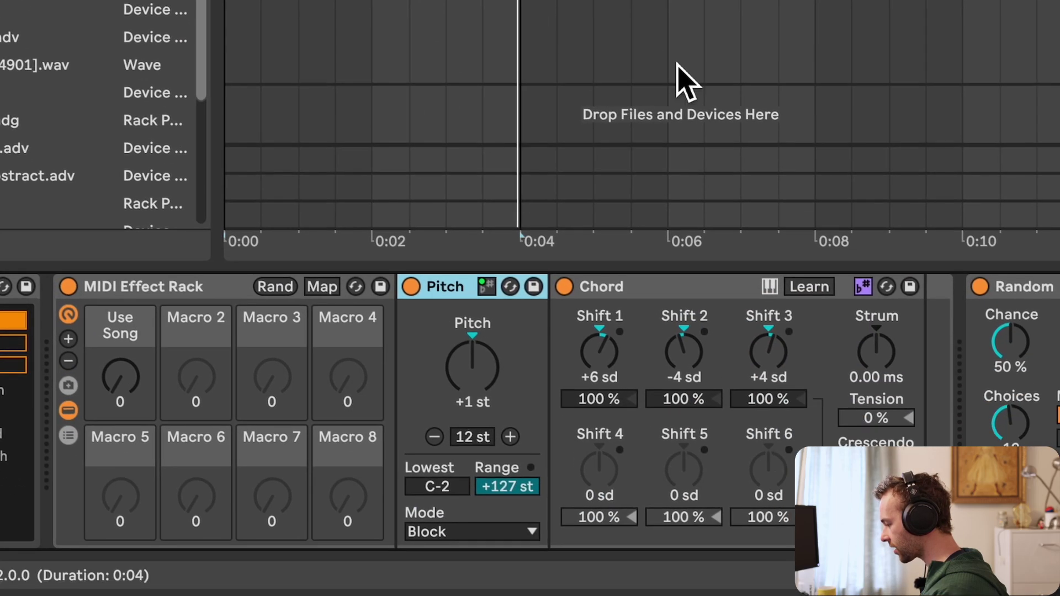
pyautogui.rightClick(864, 287)
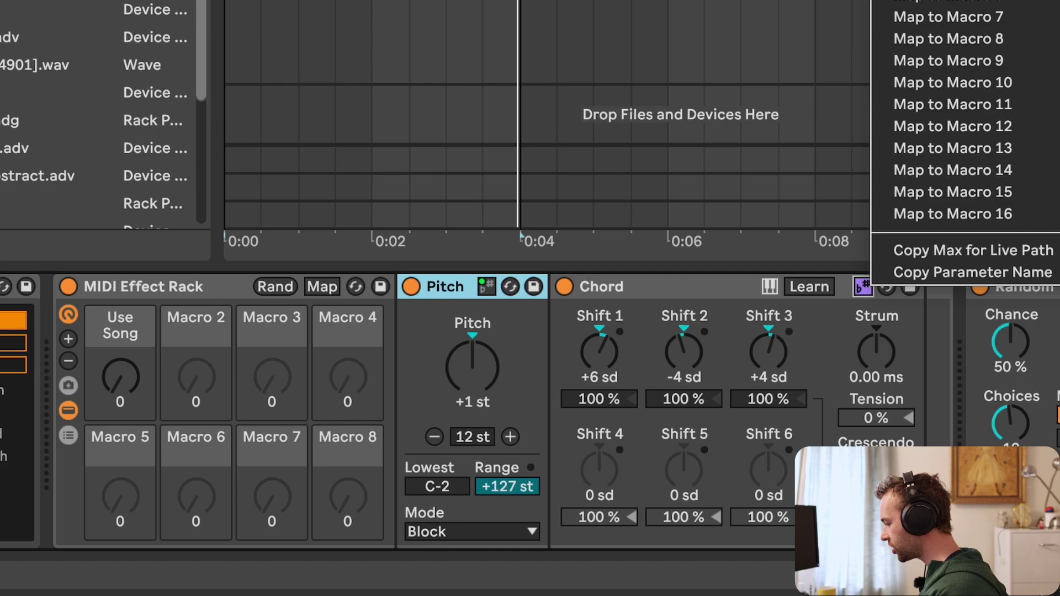
pyautogui.click(864, 288)
pyautogui.click(125, 395)
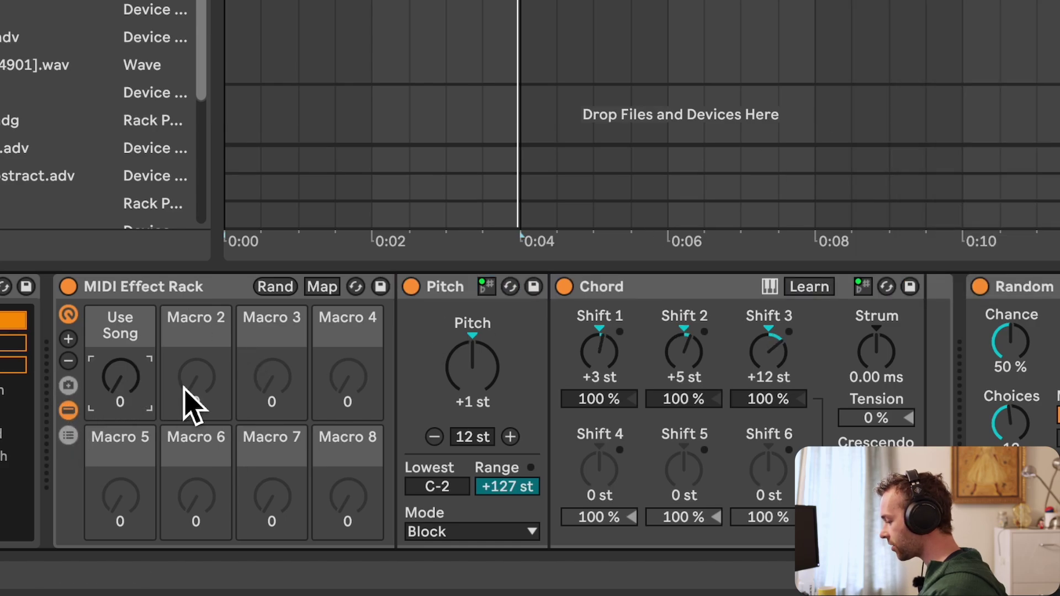
# Select the Chord device and try the rack's Use Song macro.
pyautogui.click(623, 279)
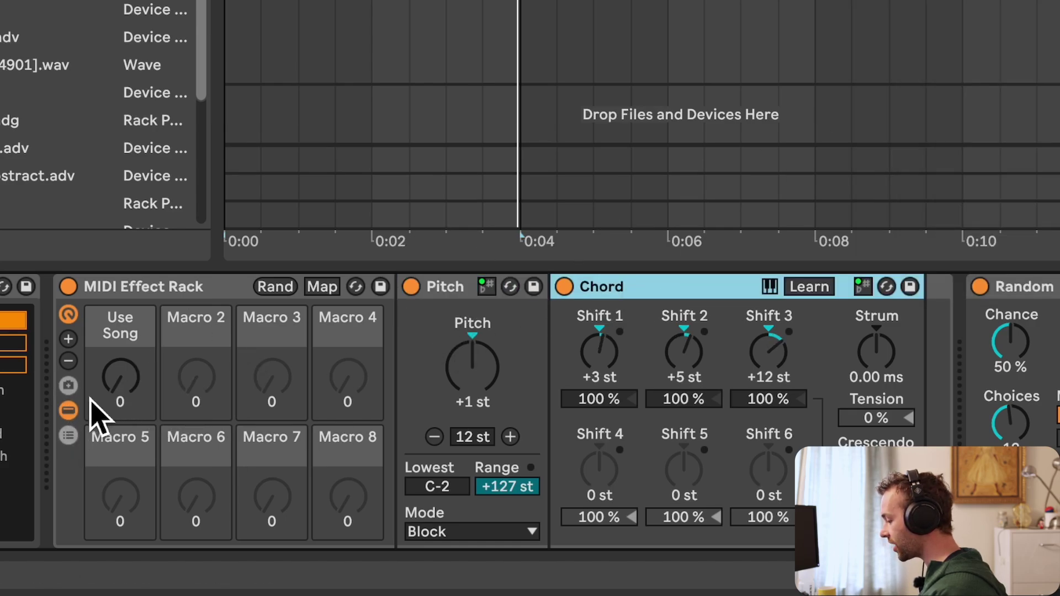
pyautogui.click(138, 404)
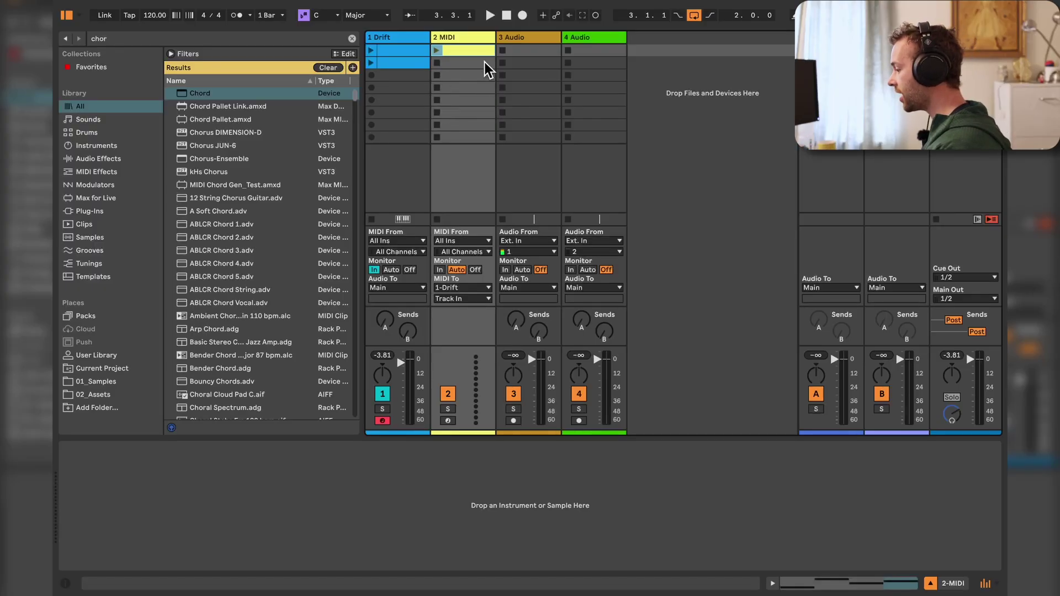
# Open the clip on the 2 MIDI track and go through its four notes.
pyautogui.click(478, 51)
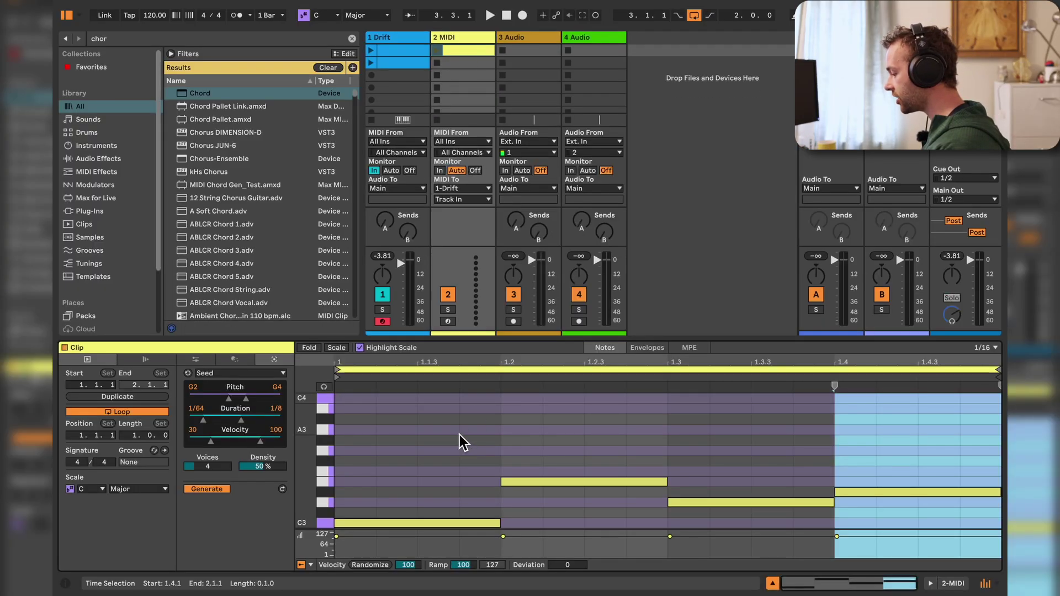
pyautogui.click(471, 525)
pyautogui.click(587, 479)
pyautogui.click(747, 502)
pyautogui.click(849, 492)
# Review how the 2 MIDI track's output is routed into the Drift track.
pyautogui.click(458, 38)
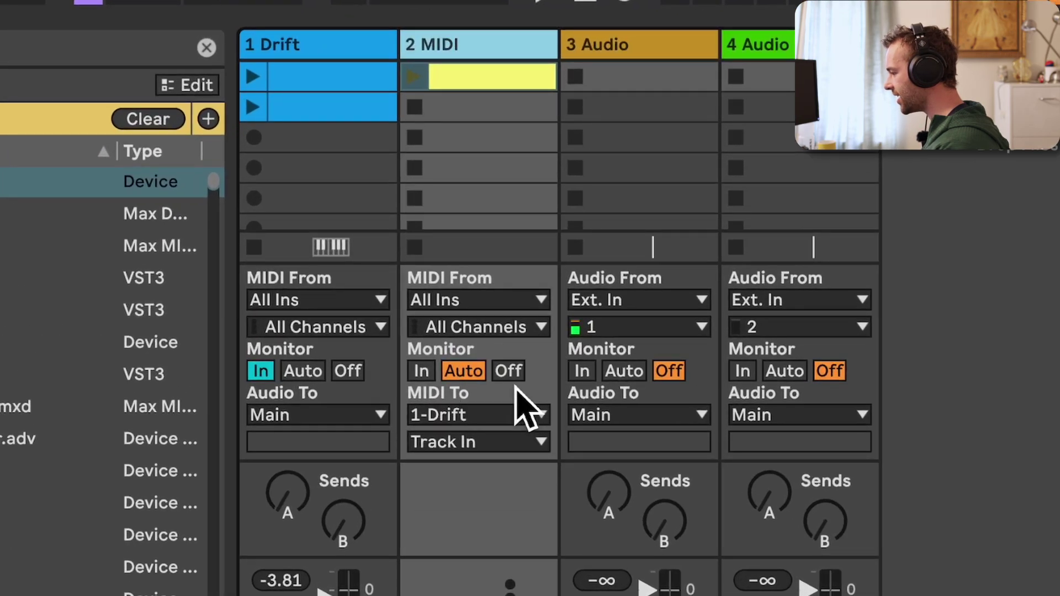
pyautogui.click(354, 47)
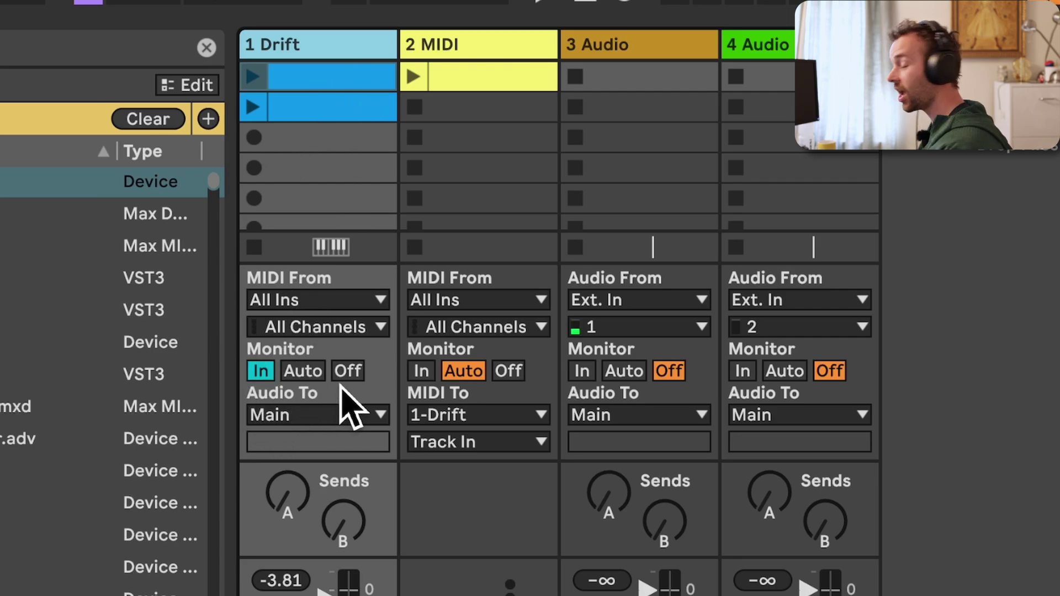
pyautogui.click(484, 83)
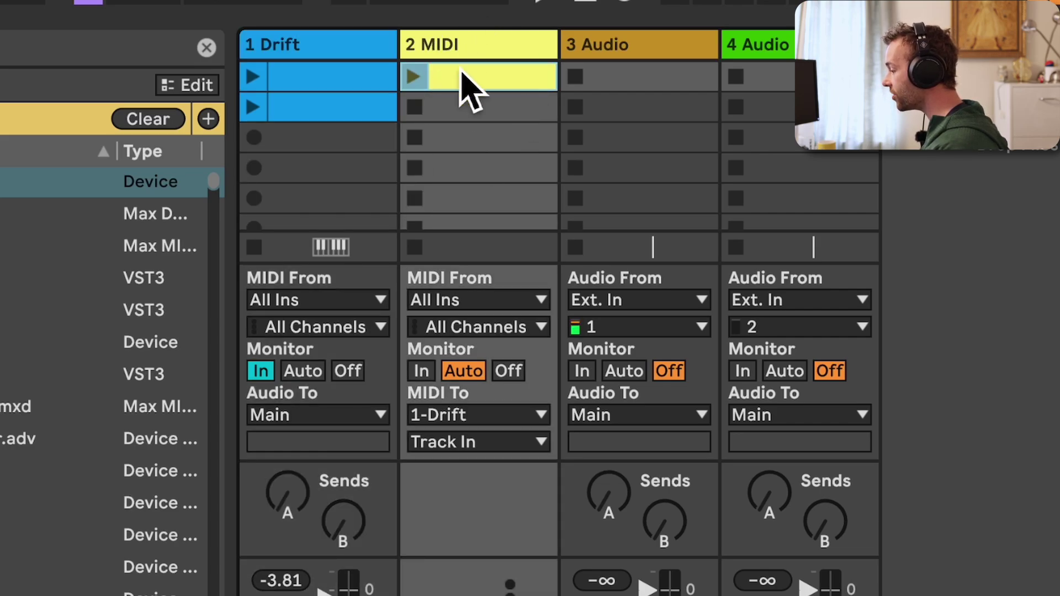
# Show the Drift track's device chain and inspect the scale-degree shifts of its active Chord device.
pyautogui.click(372, 51)
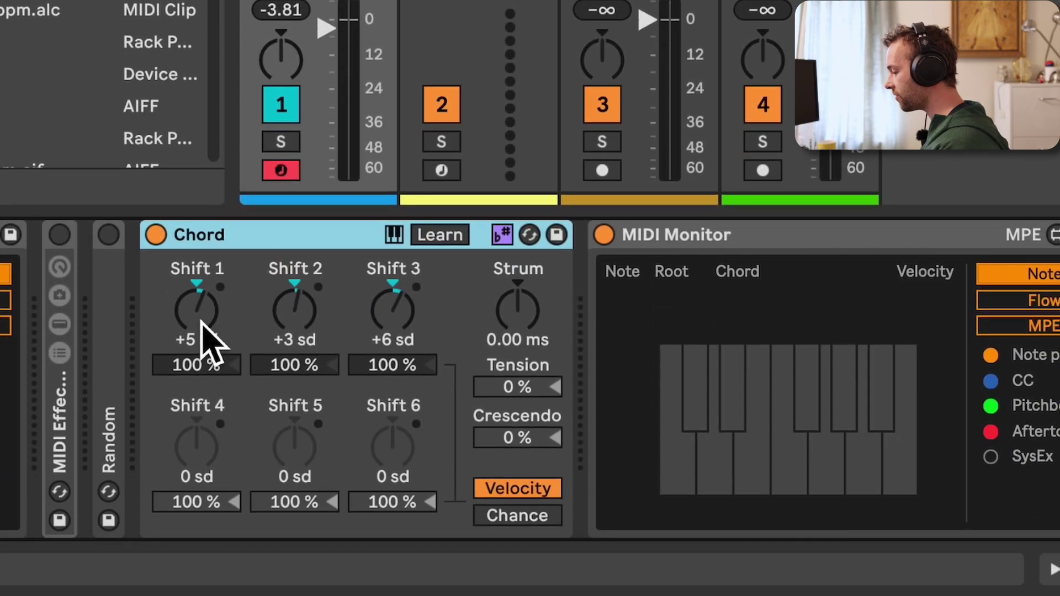
pyautogui.click(202, 327)
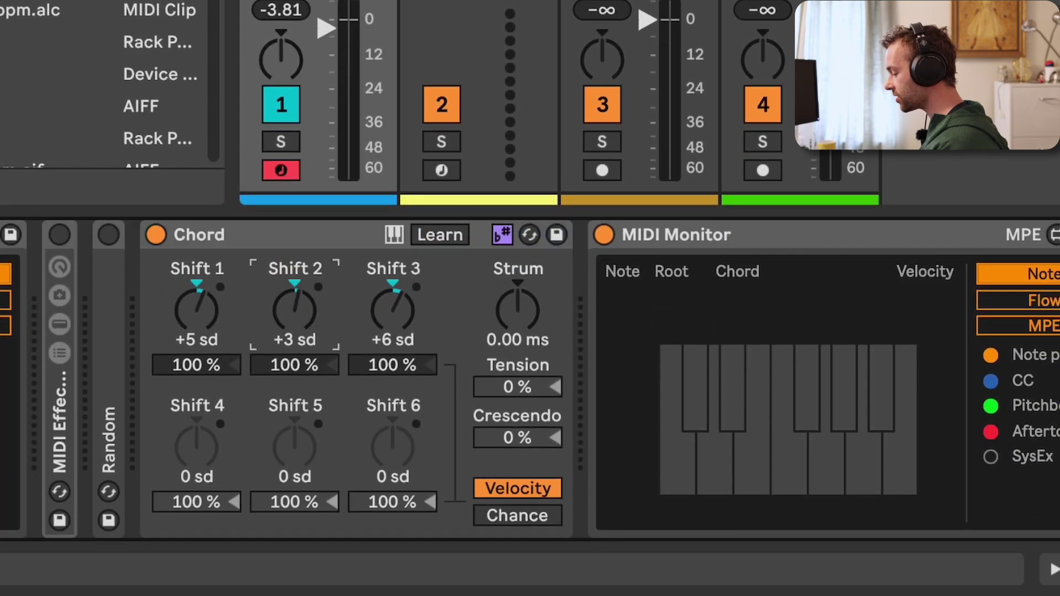
pyautogui.click(317, 242)
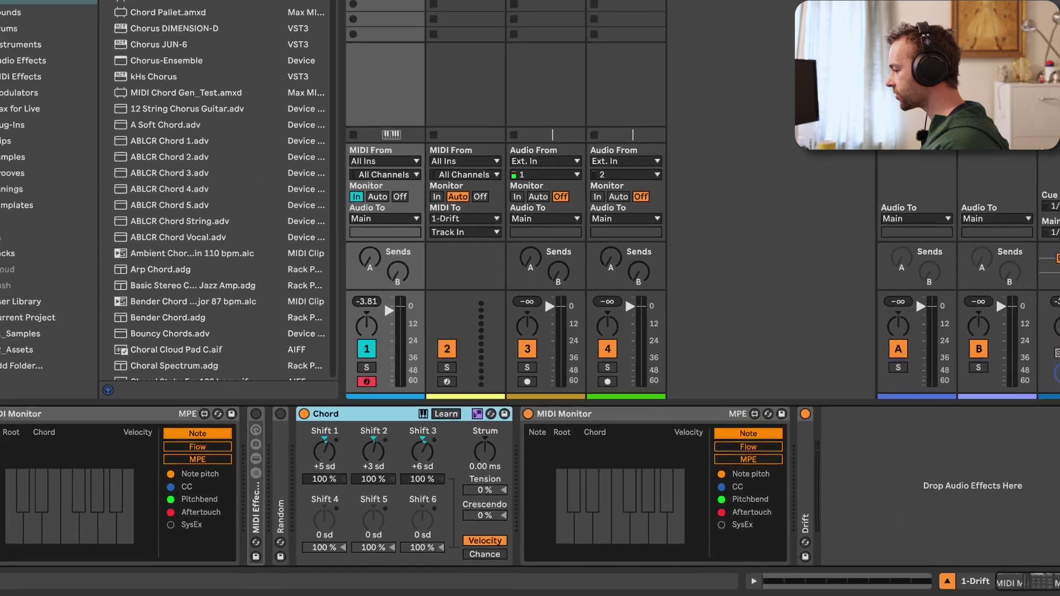
# Create empty MIDI clips in the Drift track's fourth and fifth slots and set the second one's scale root to E.
pyautogui.click(418, 89)
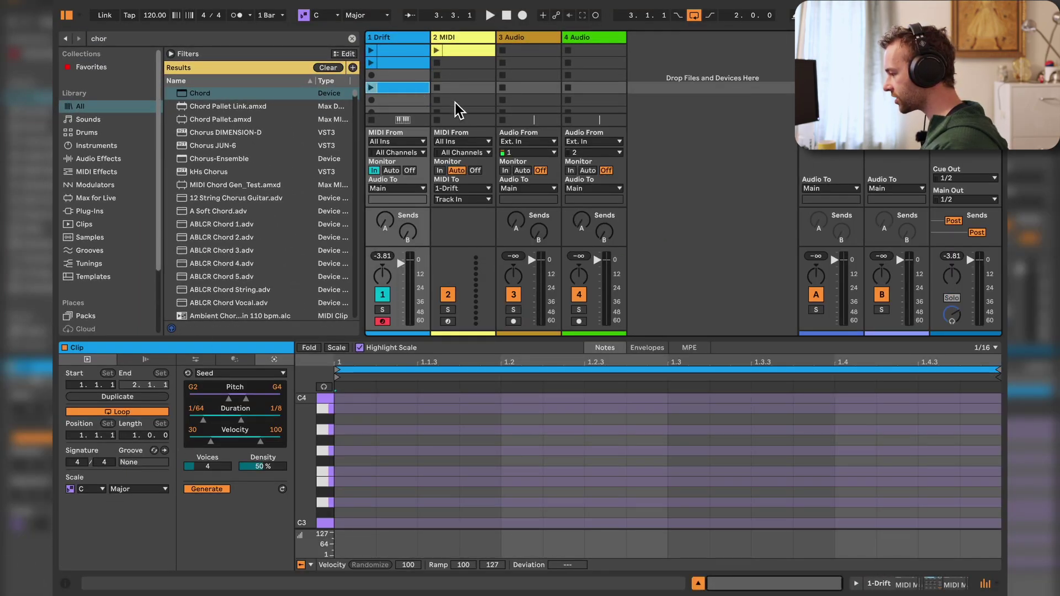
pyautogui.moveTo(412, 100); pyautogui.dragTo(412, 101)
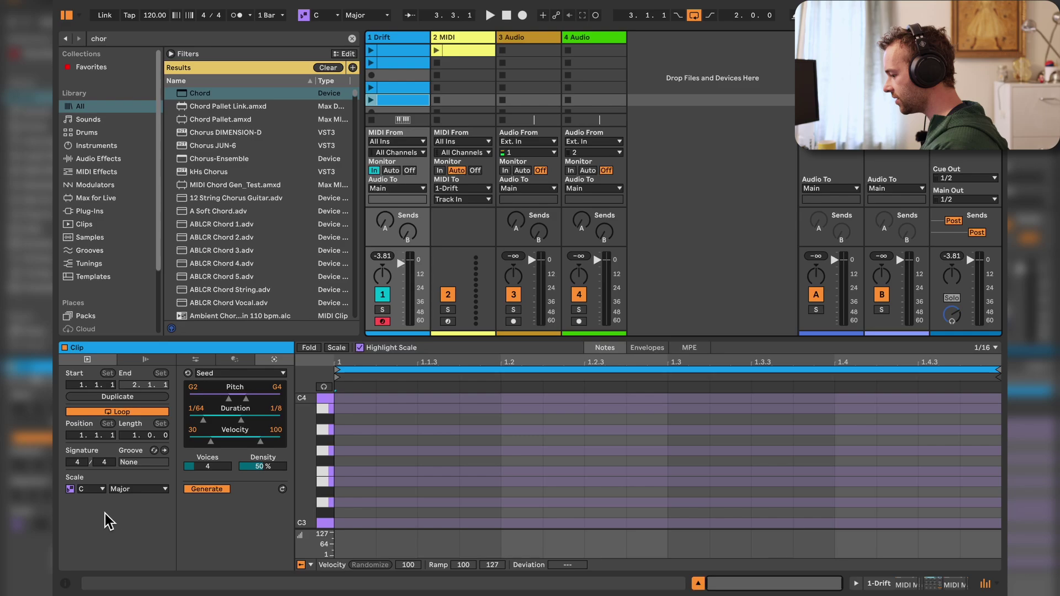
pyautogui.click(91, 489)
pyautogui.click(94, 413)
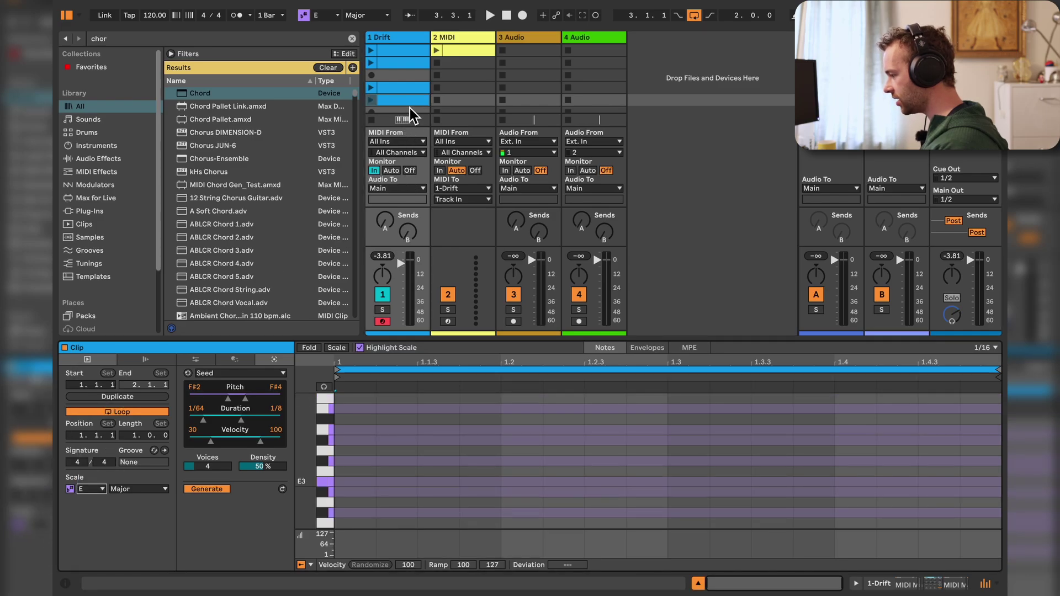
# Add an empty clip in the Drift track's sixth slot and set its scale root to A.
pyautogui.scroll(-1, 408, 105)
pyautogui.click(94, 490)
pyautogui.click(99, 489)
pyautogui.click(94, 489)
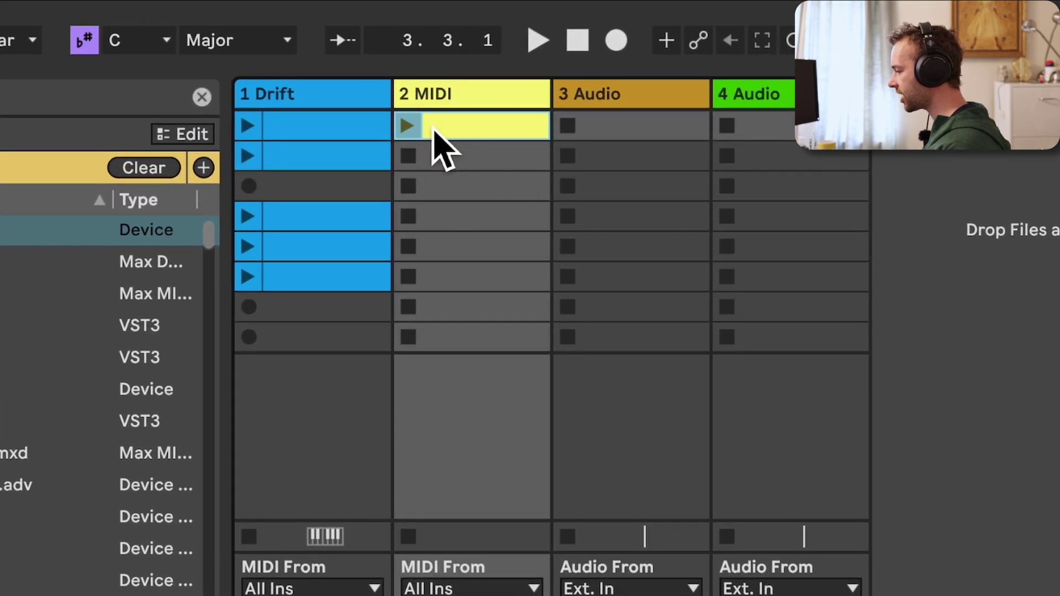
# Select the Drift track's three empty clips in turn to compare the song scale each one sets.
pyautogui.click(356, 92)
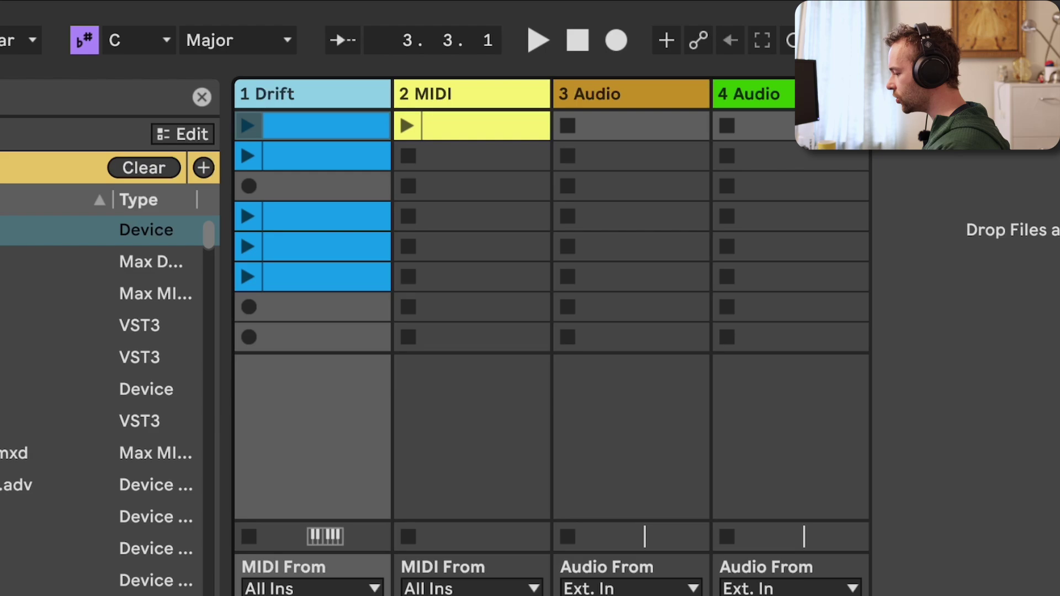
pyautogui.click(330, 246)
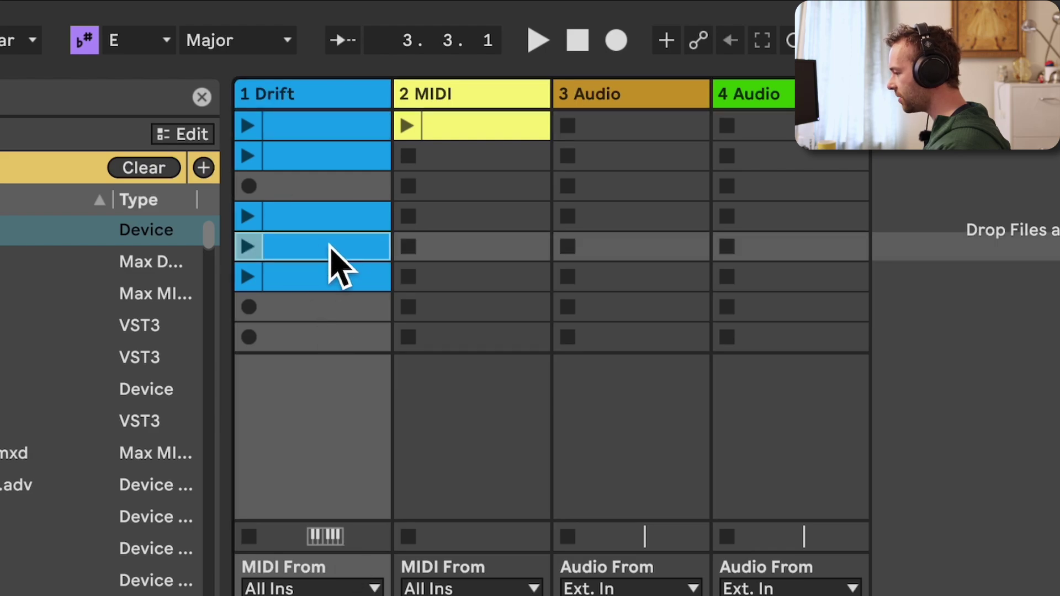
pyautogui.click(331, 274)
pyautogui.click(334, 246)
pyautogui.click(337, 226)
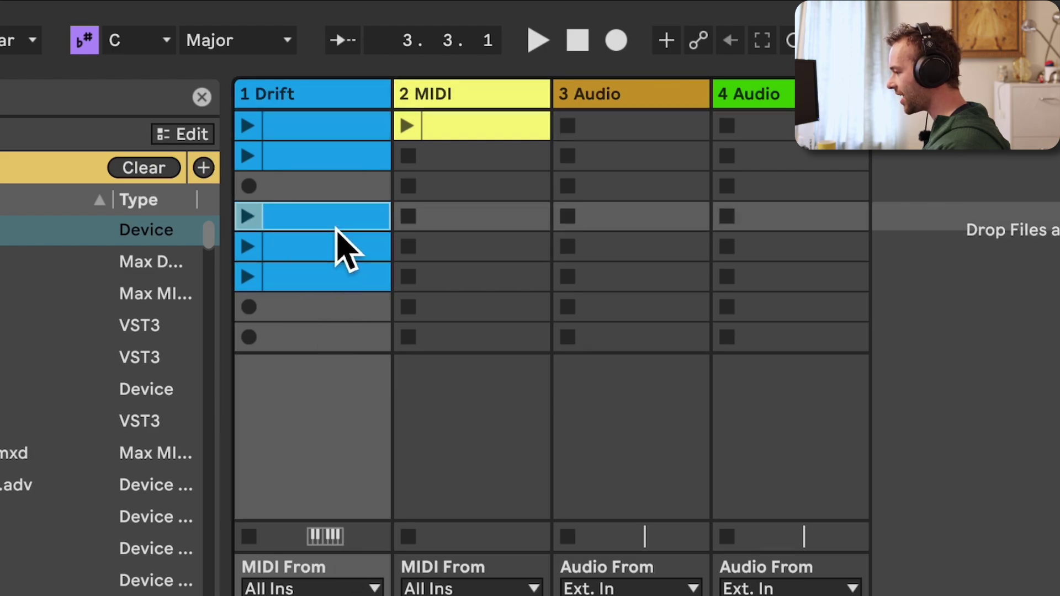
pyautogui.click(336, 246)
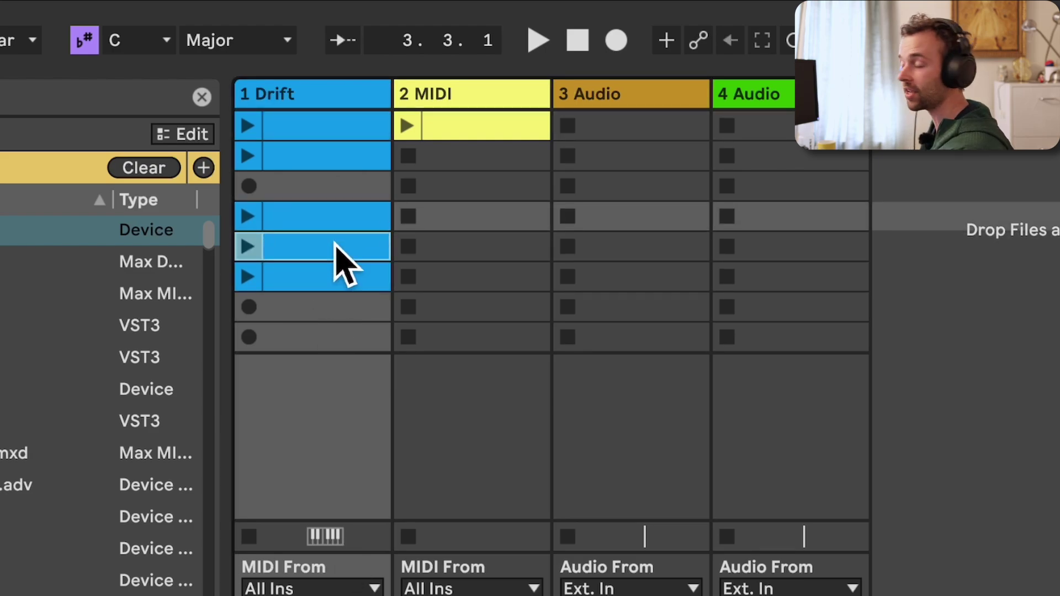
pyautogui.click(339, 276)
# Launch the 2 MIDI clip and switch playback among Drift's empty C, E and A Major clips, ending on C.
pyautogui.click(426, 123)
pyautogui.click(407, 126)
pyautogui.click(257, 217)
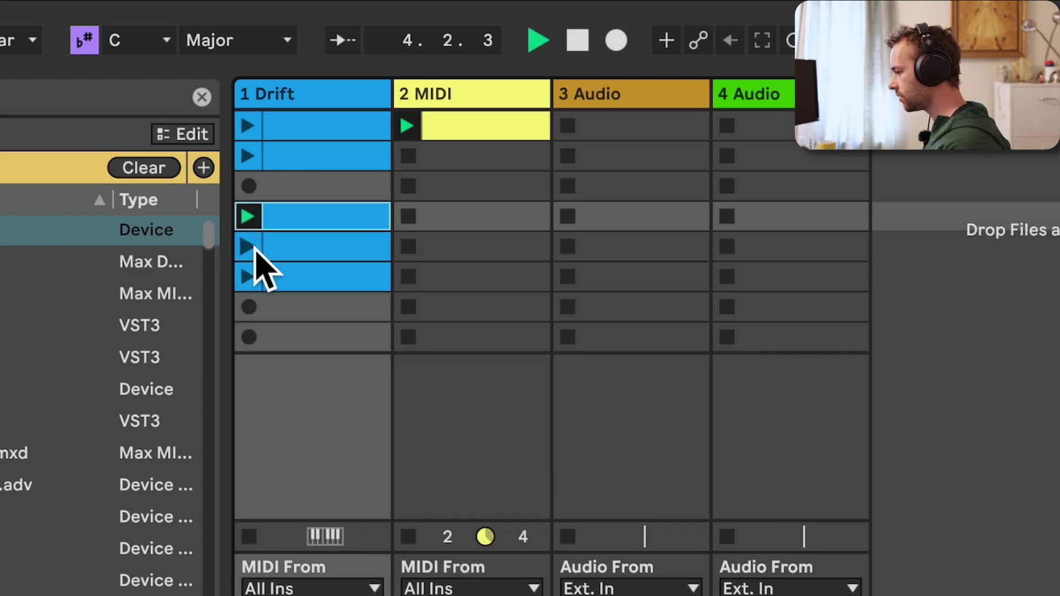
pyautogui.click(255, 248)
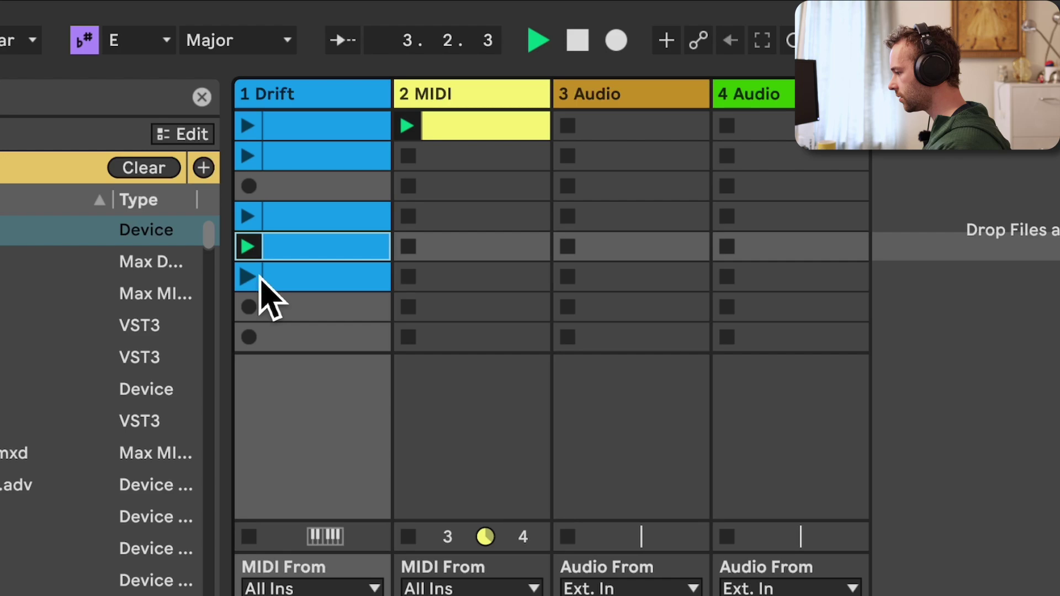
pyautogui.click(259, 276)
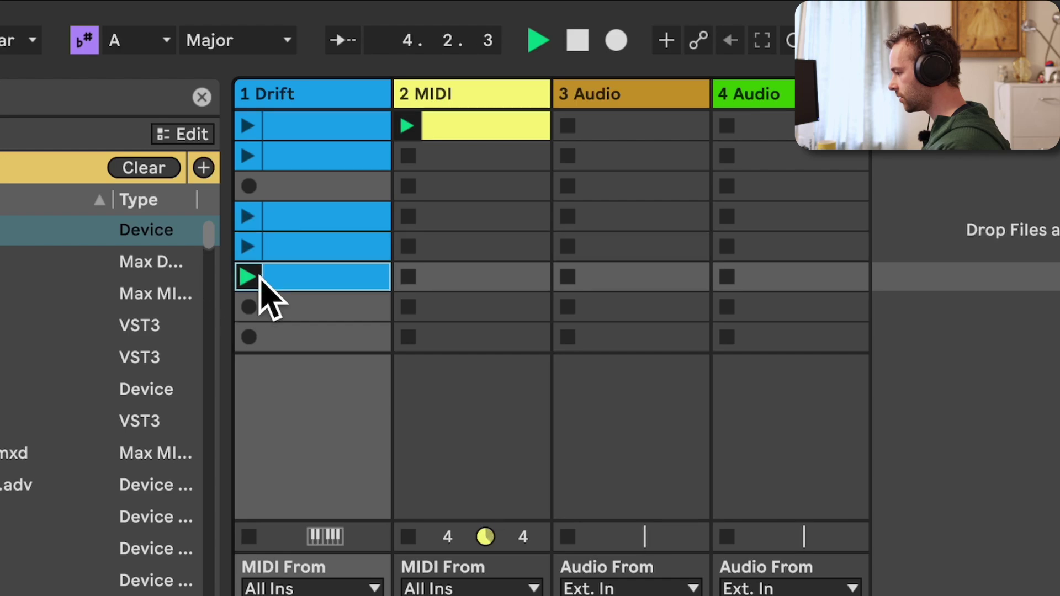
pyautogui.click(258, 248)
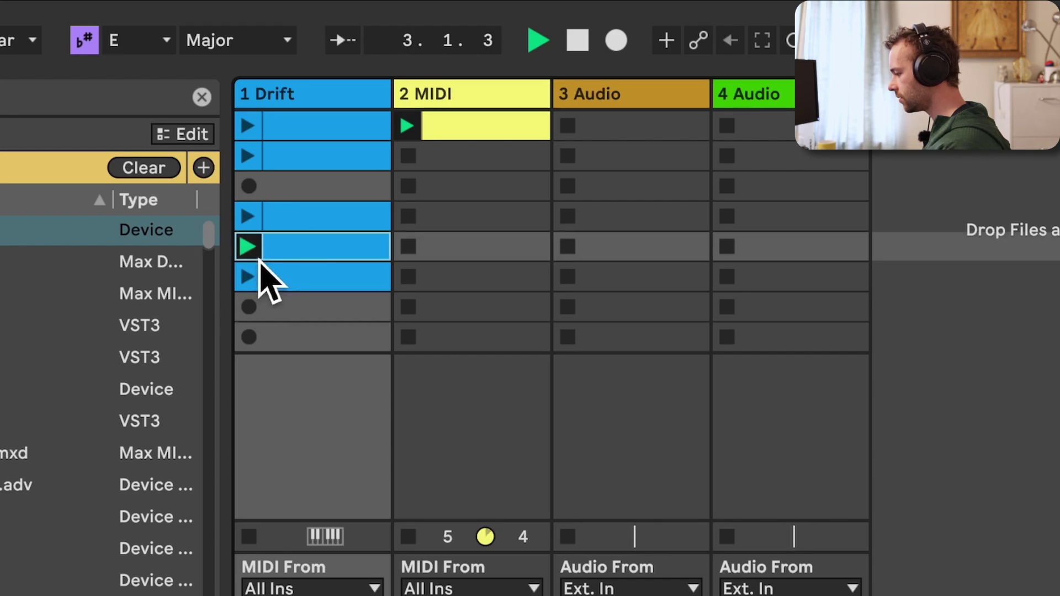
pyautogui.click(256, 224)
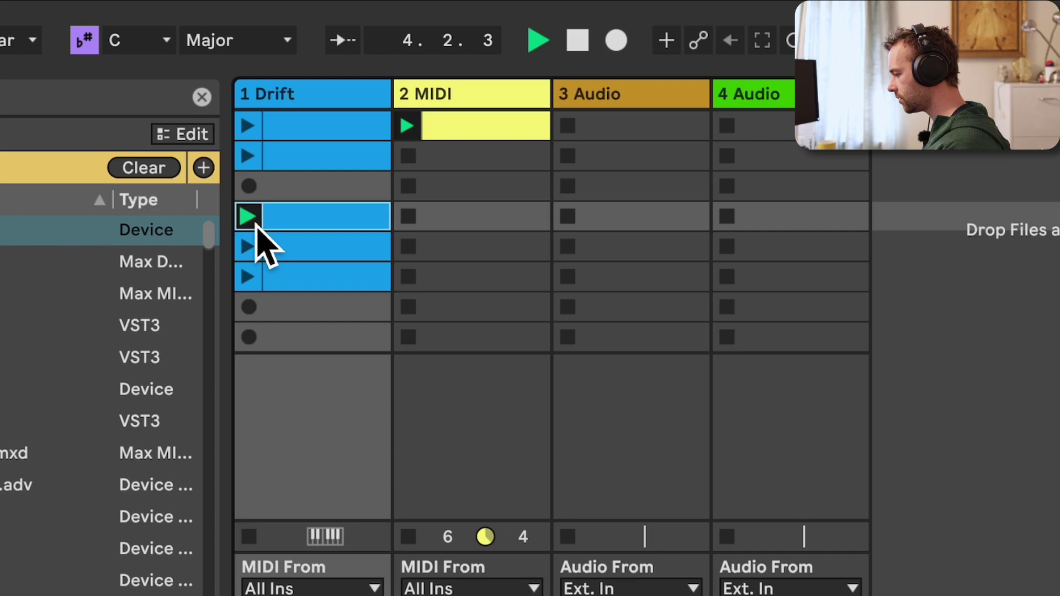